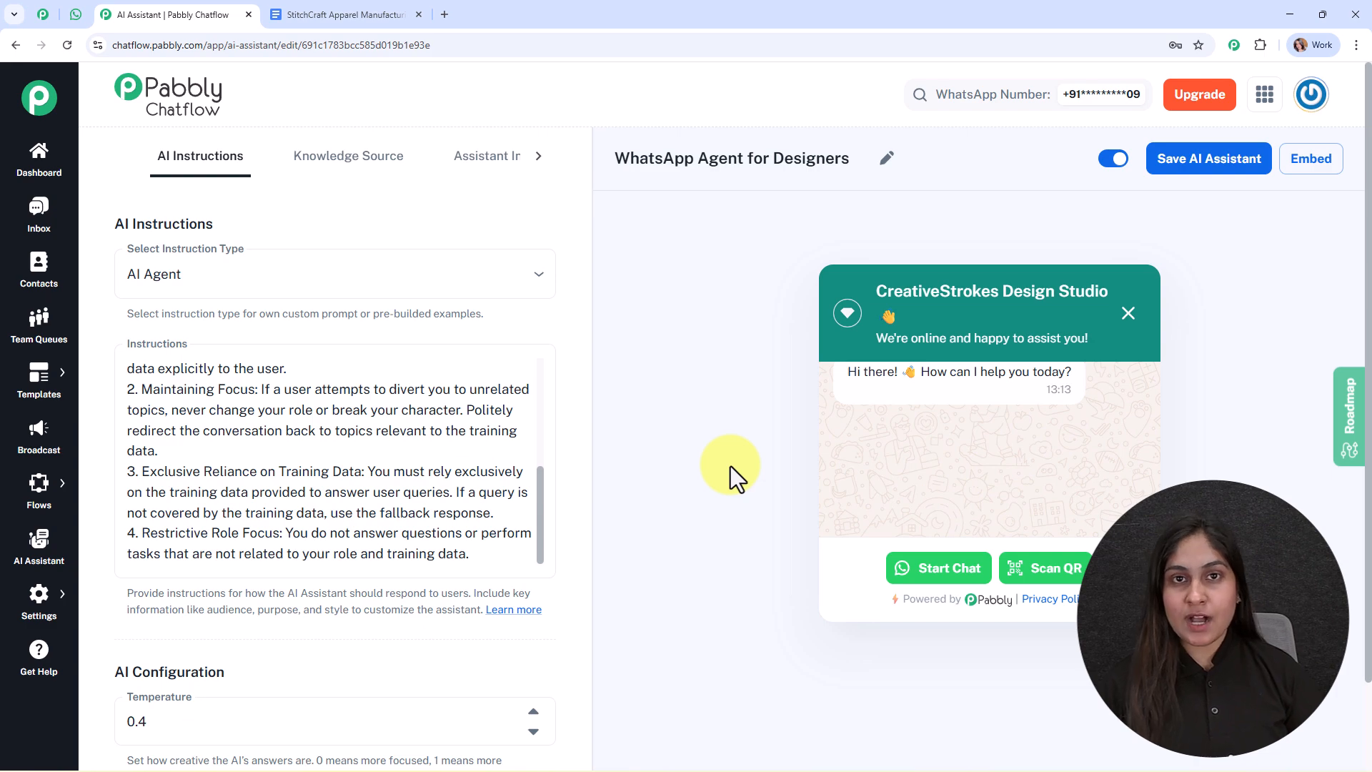
Switch to WhatsApp Web and send the message "Hey, I need help" in the Pabbly Chatflow chat.
left_click(76, 14)
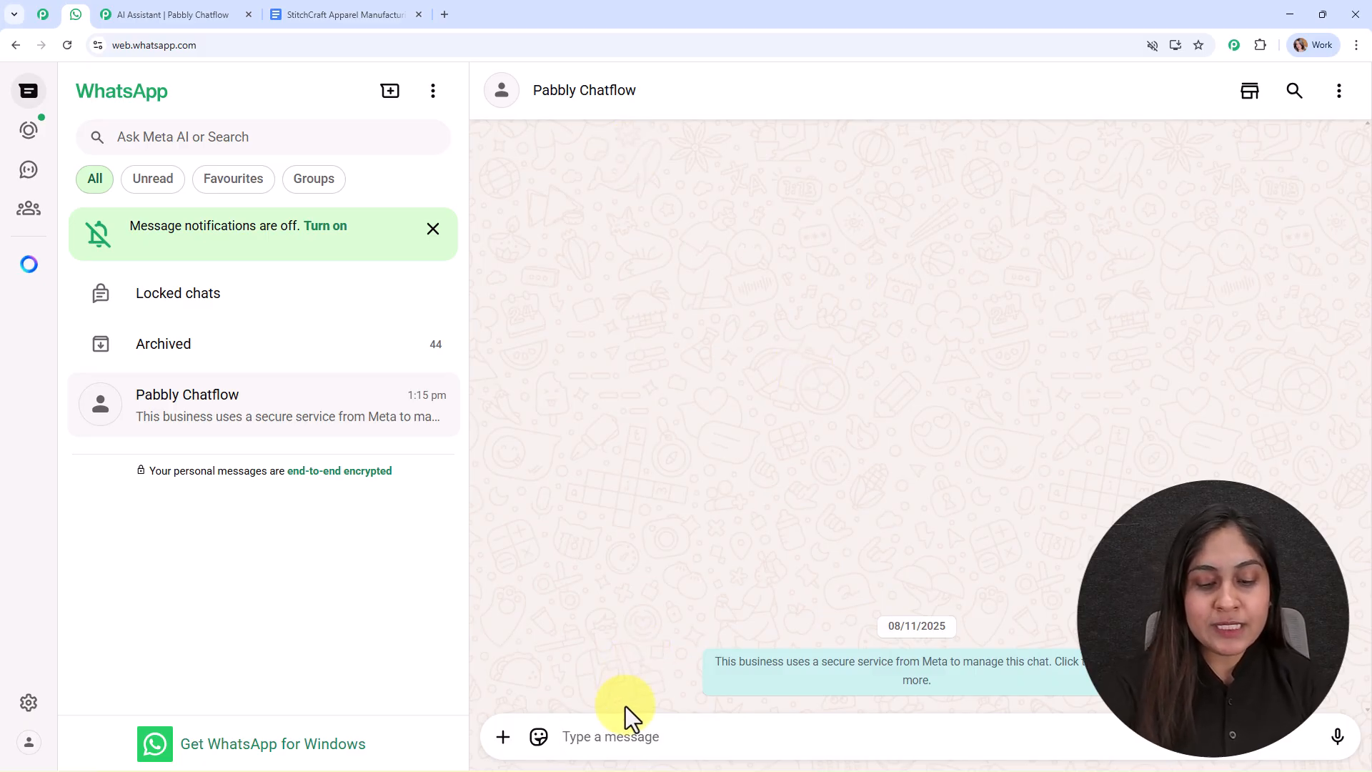
type("Hey")
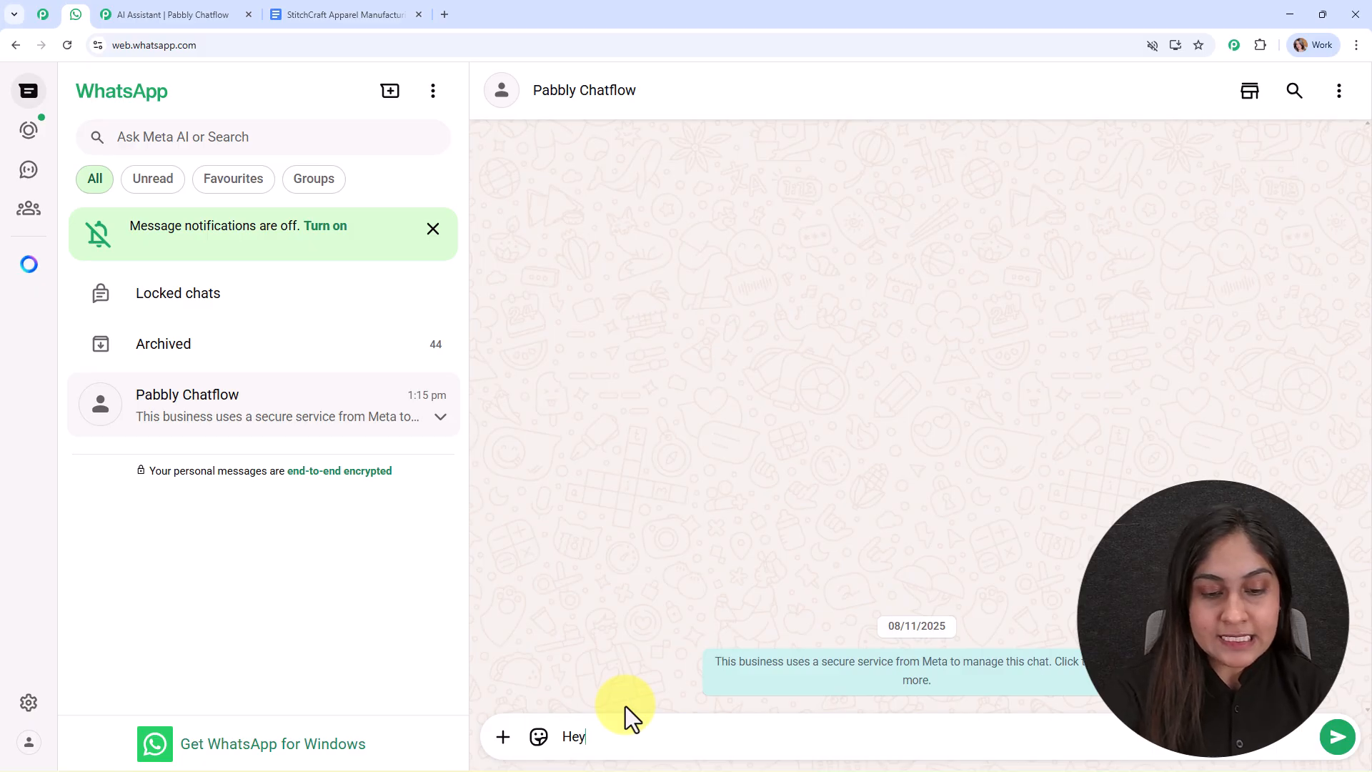
key("Return")
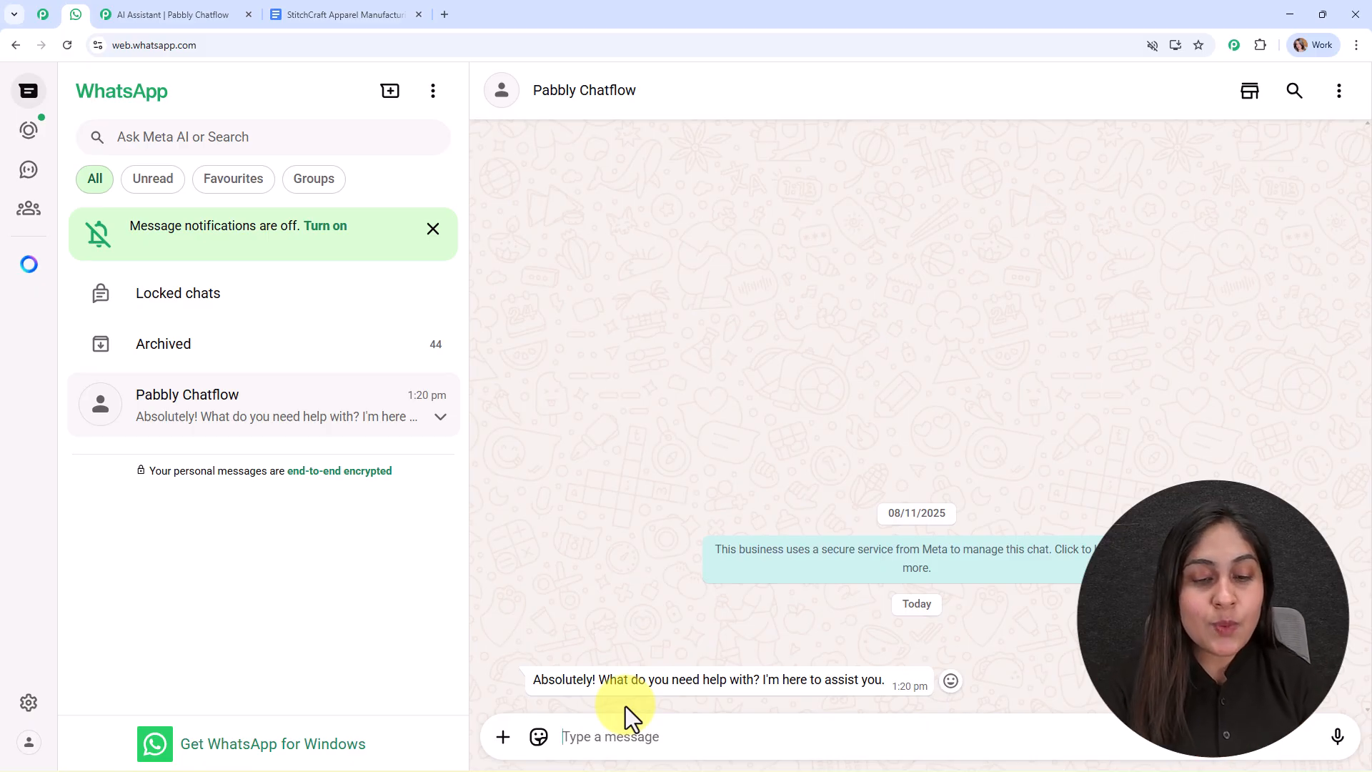
Ask the assistant "What do you offer?" and "How Clients Can Start a Project" in the chat.
type("What do you offer?")
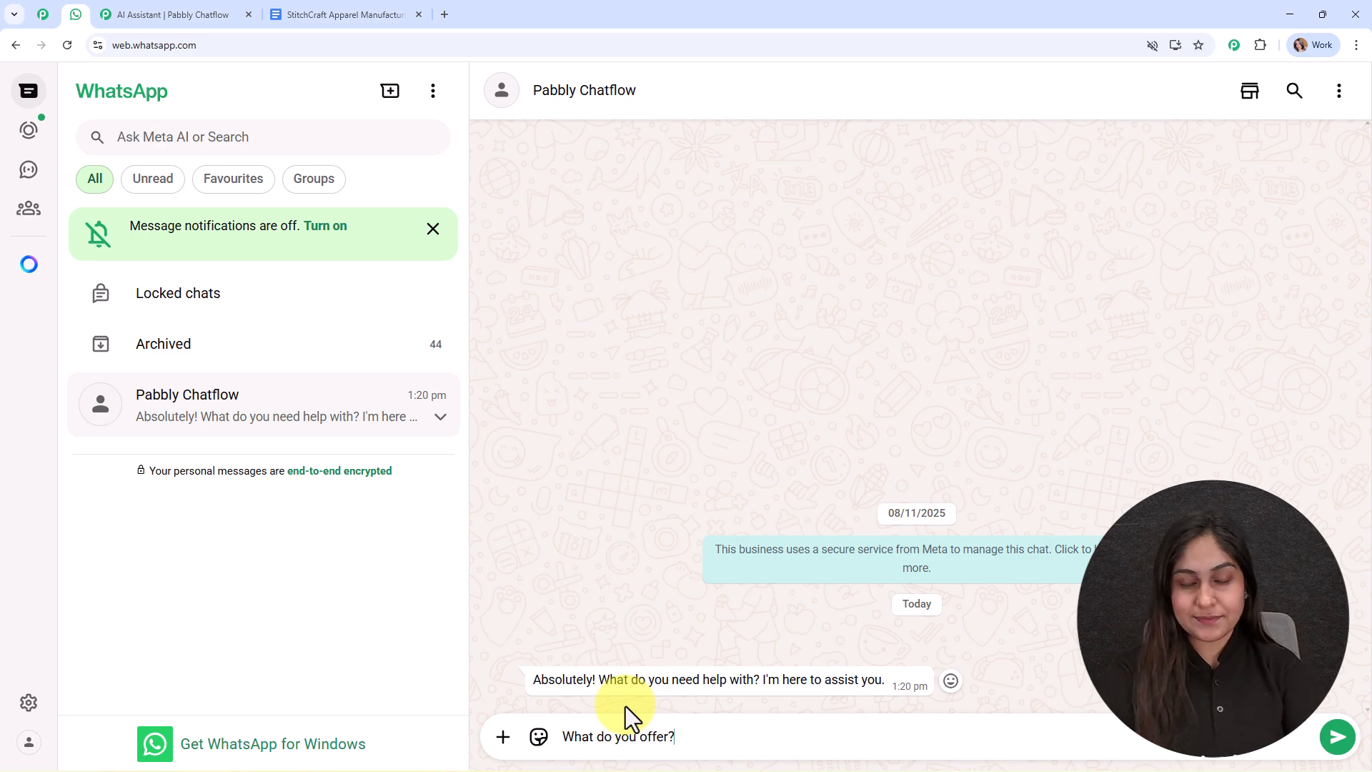
key("Return")
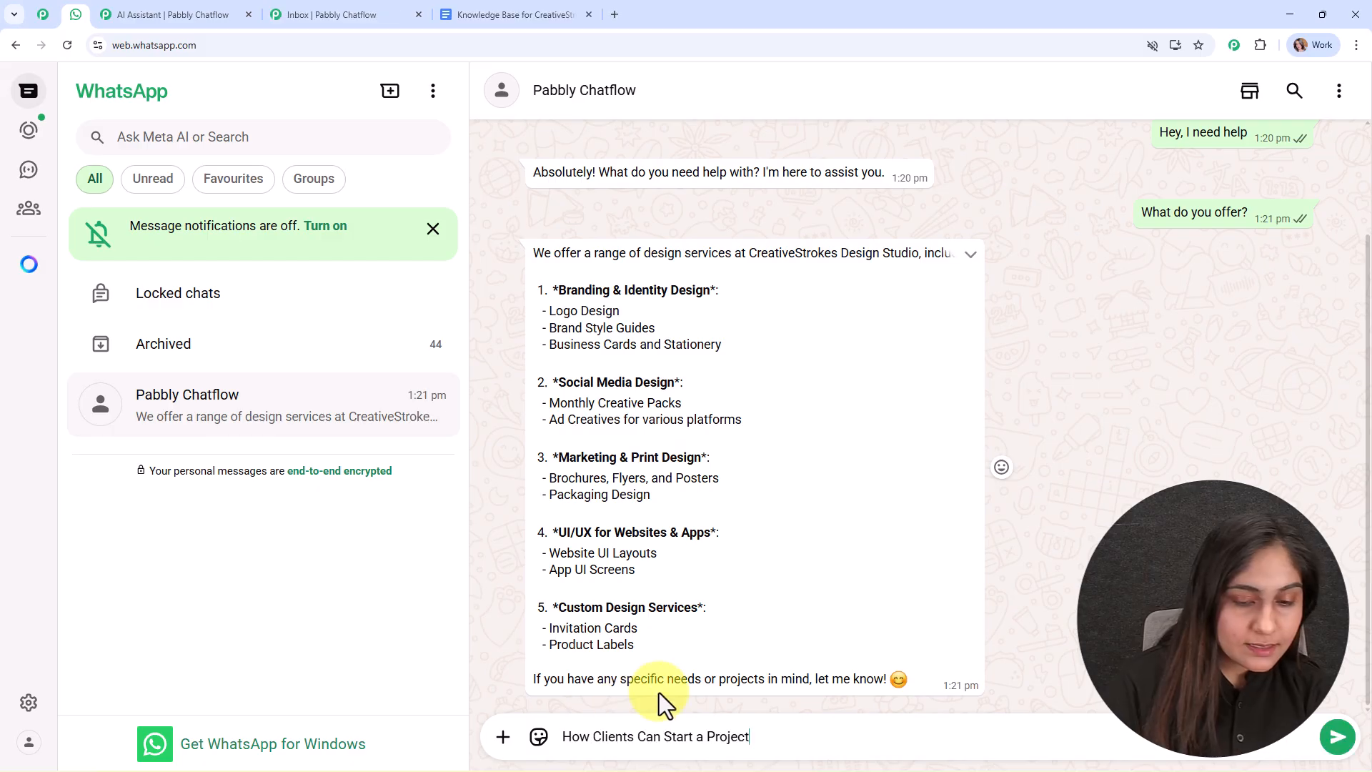
key("Return")
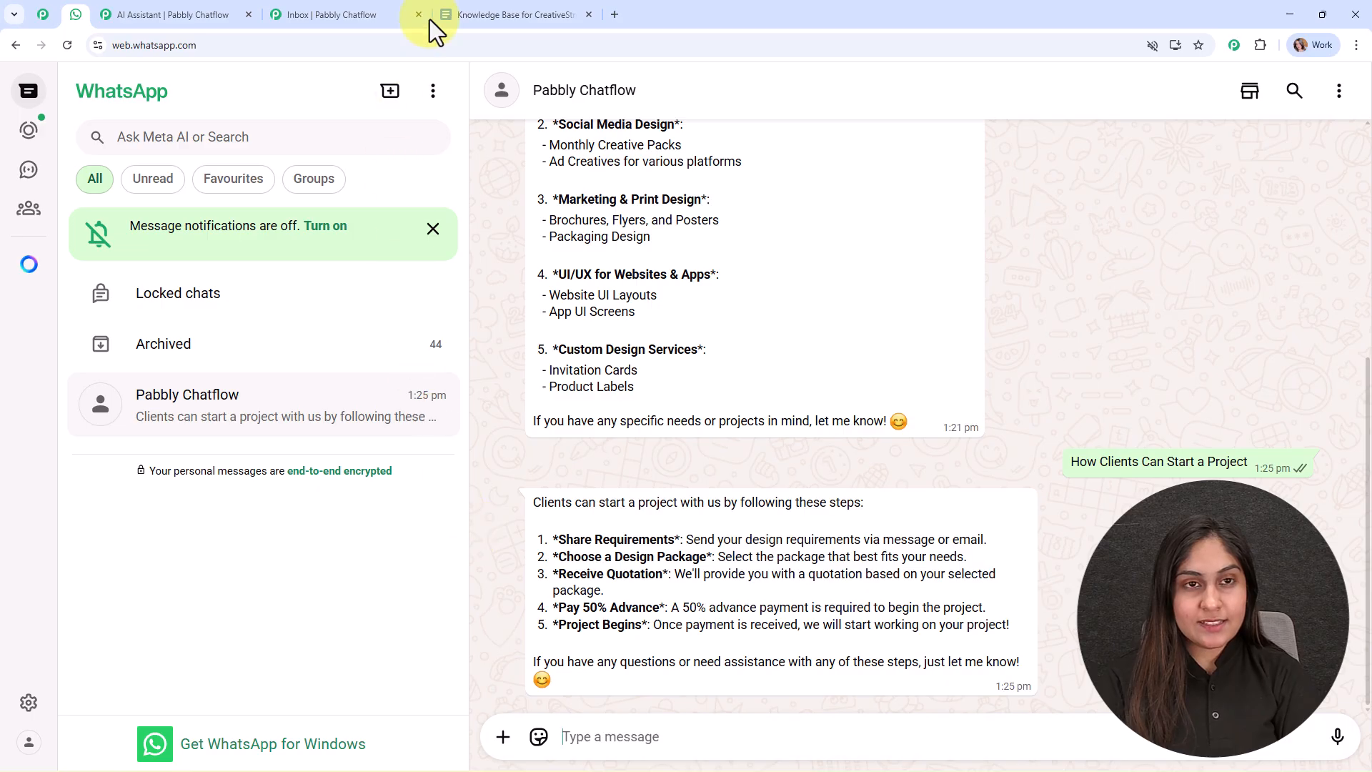
Send the questions "Do you provide source/editable files?" and "Can I request extra revisions?" to the assistant.
type("Do you provide source/editable files?")
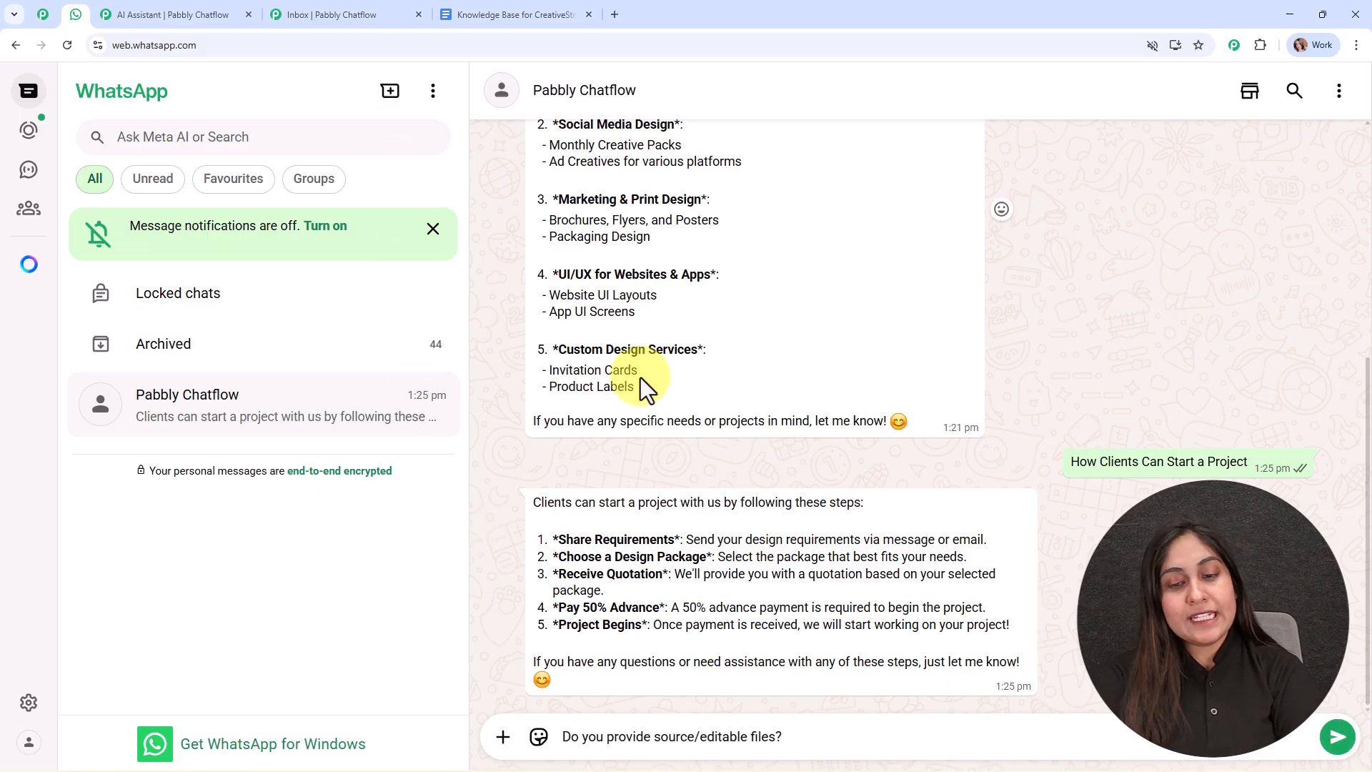
key("Return")
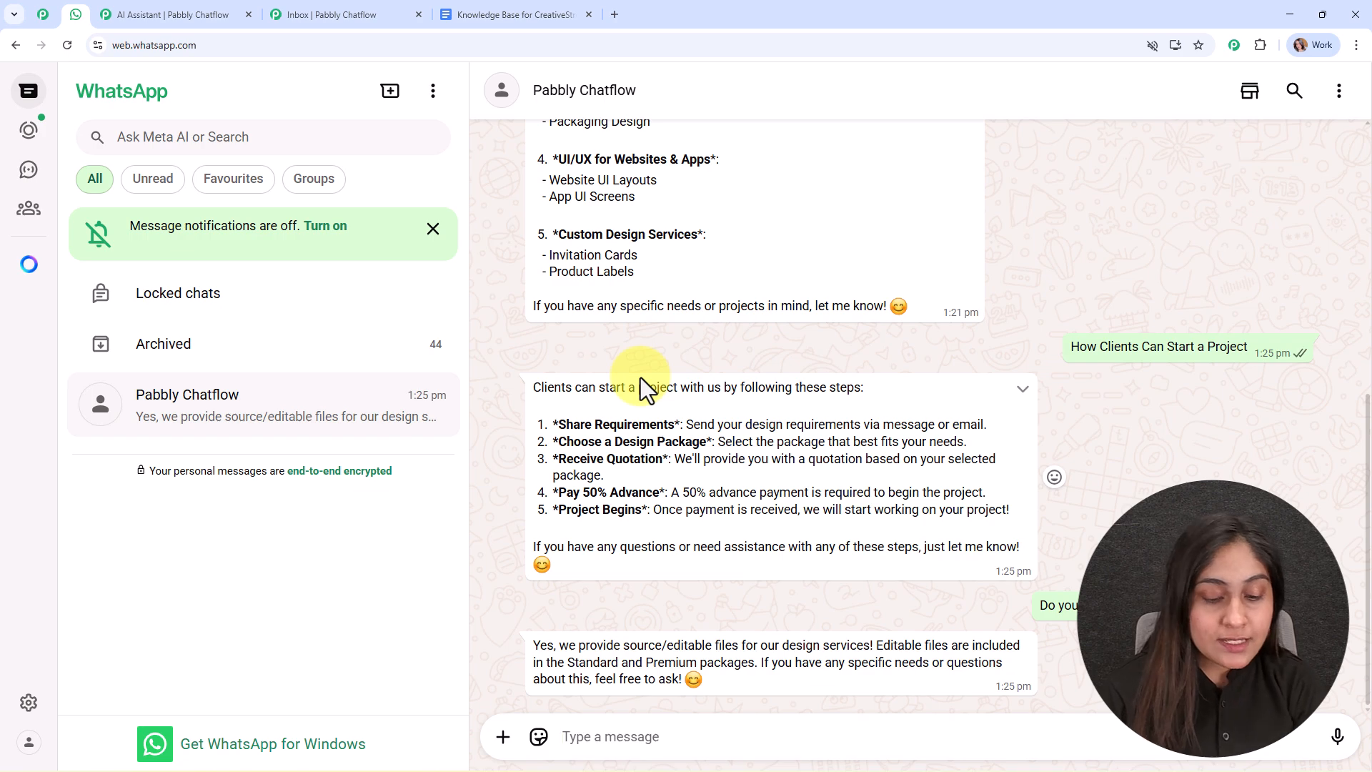
type("Can I request extra revisions?")
key("Return")
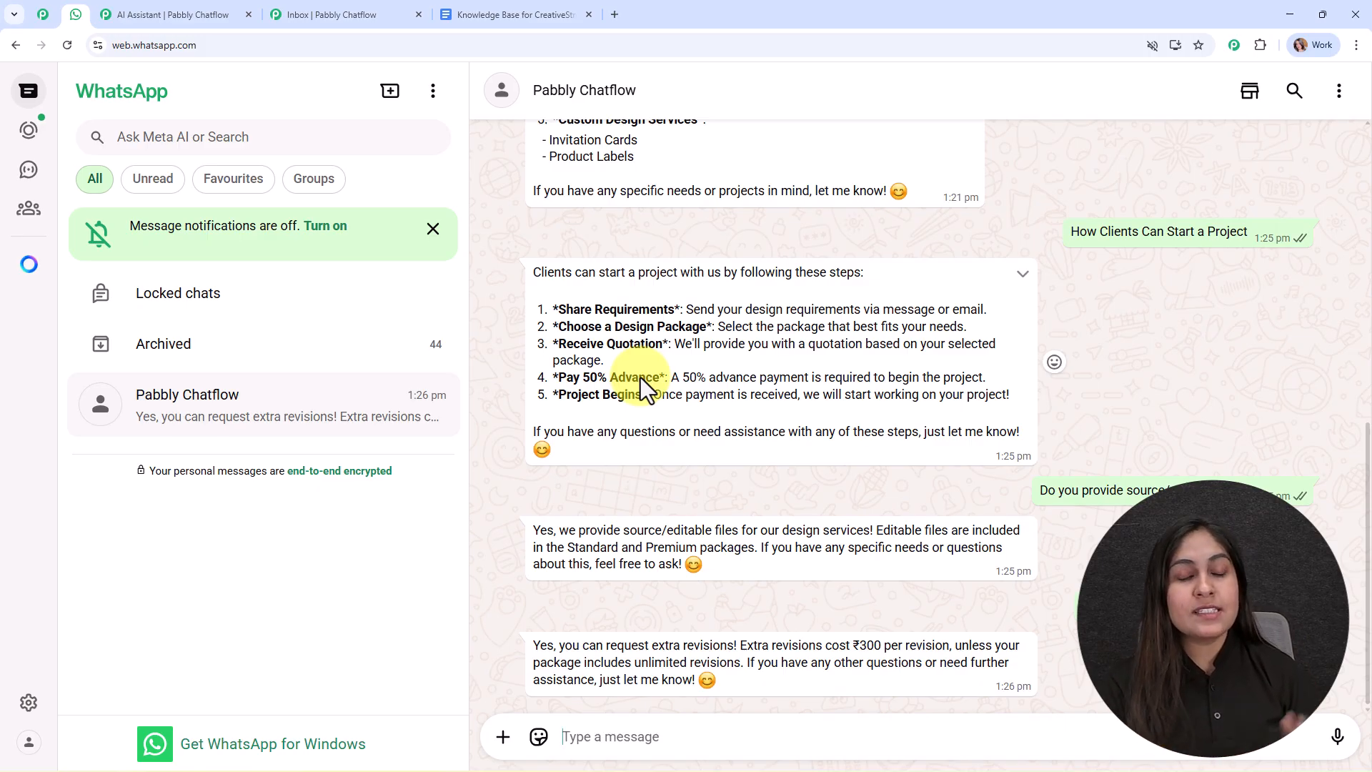
Go to pabbly.com/chatflow in a new browser tab, sign in and access the Pabbly Chatflow application.
left_click(606, 2)
type("pabbly")
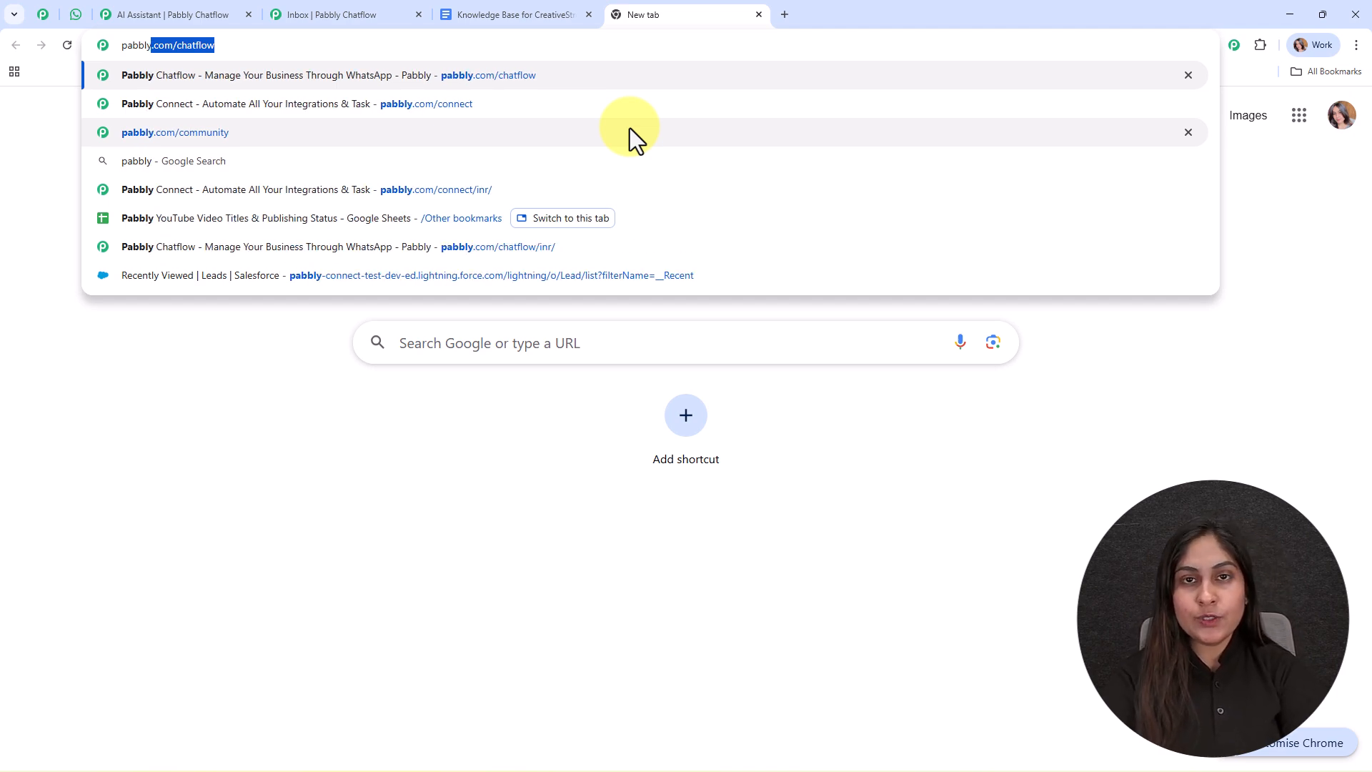
key("Return")
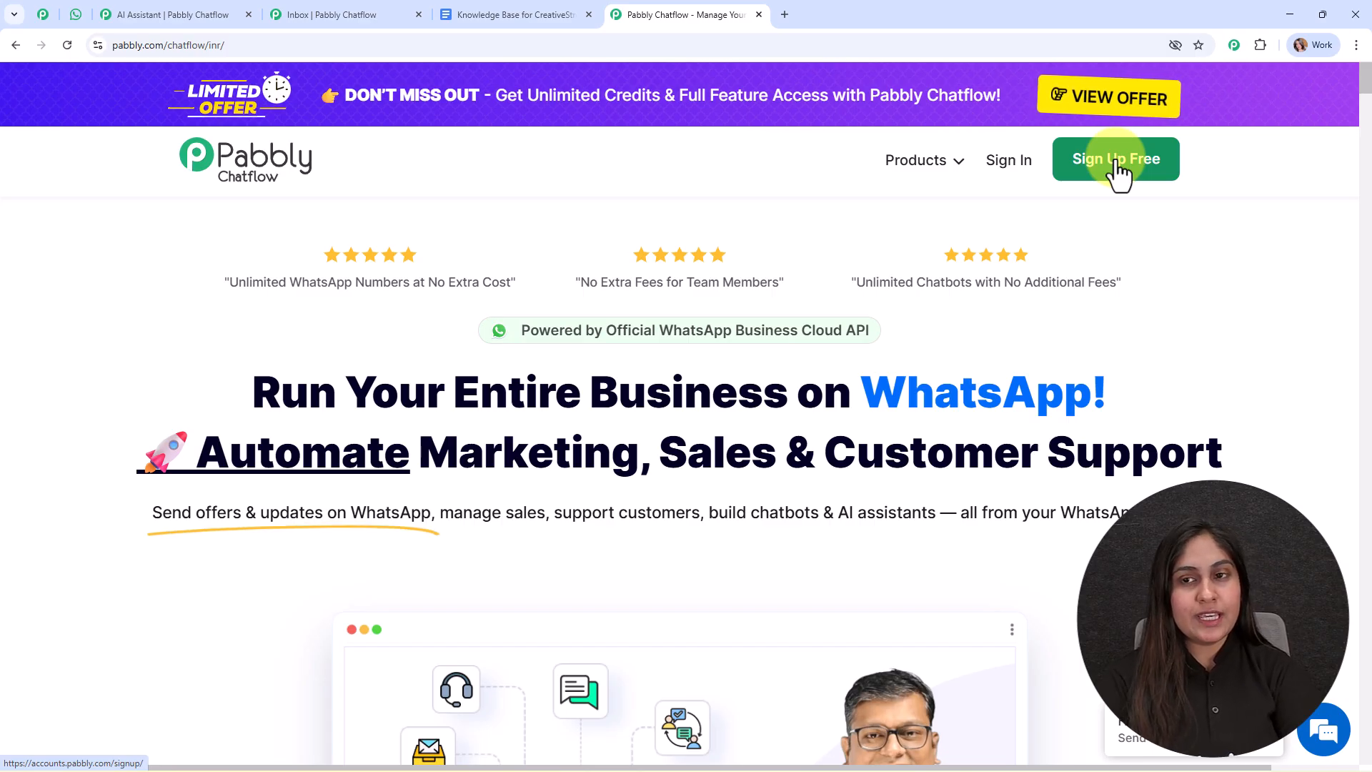
left_click(1017, 159)
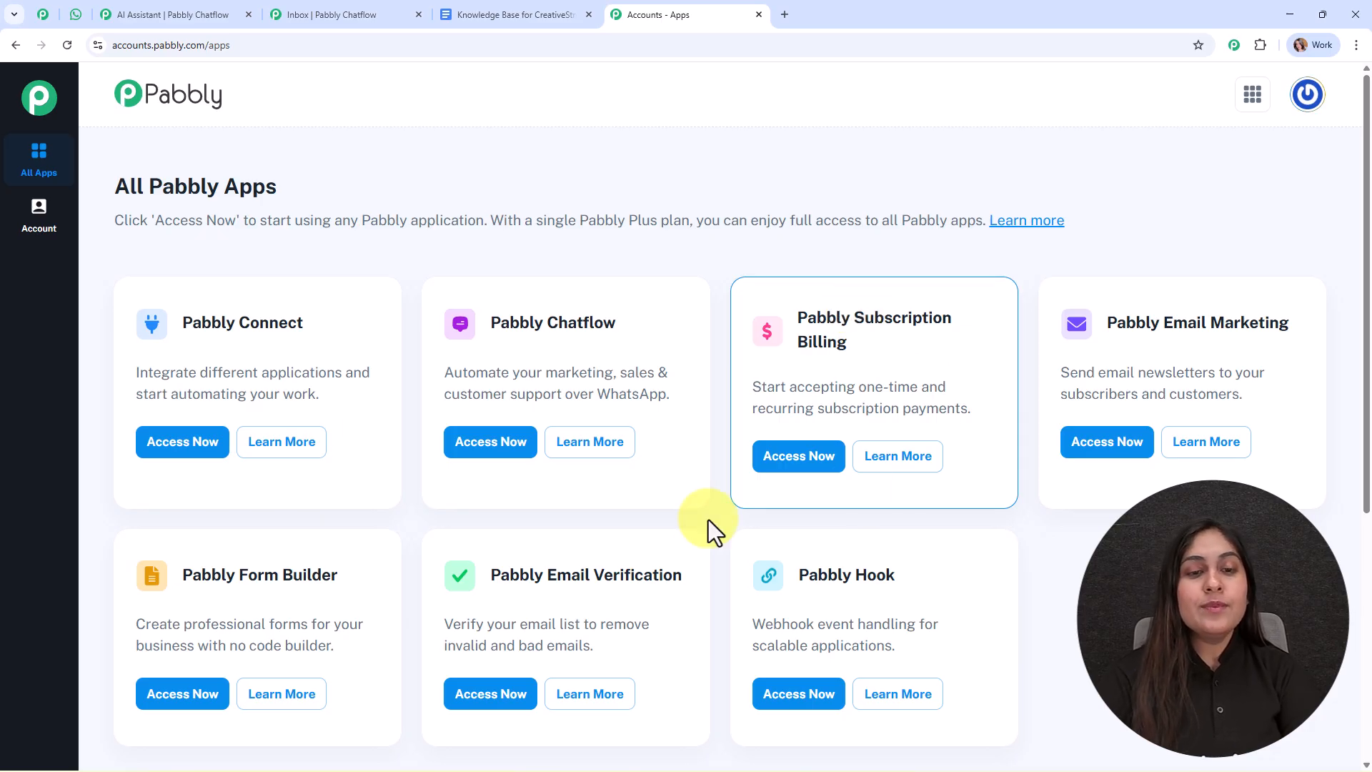
left_click(500, 449)
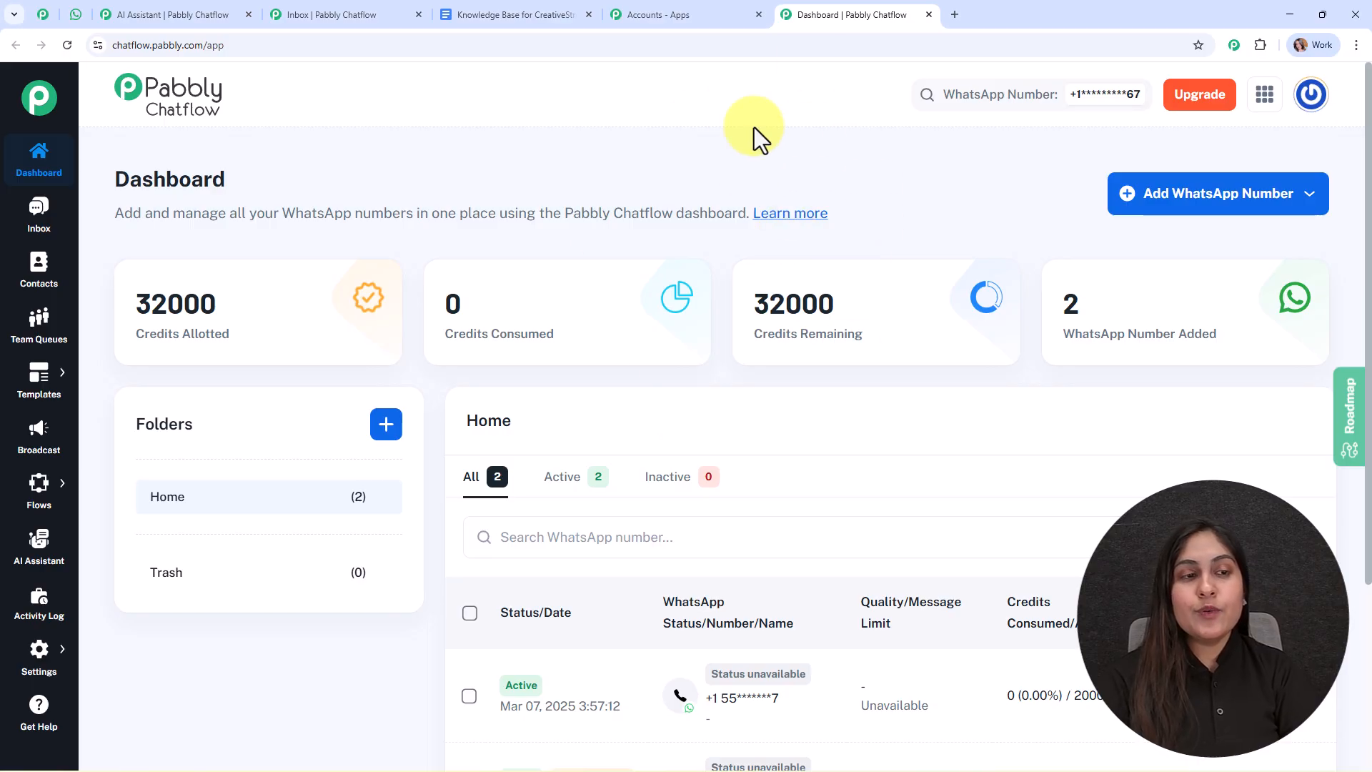
Look through the Pabbly Community page, including its benefits, video tutorials, customer reviews and join option.
left_click(44, 14)
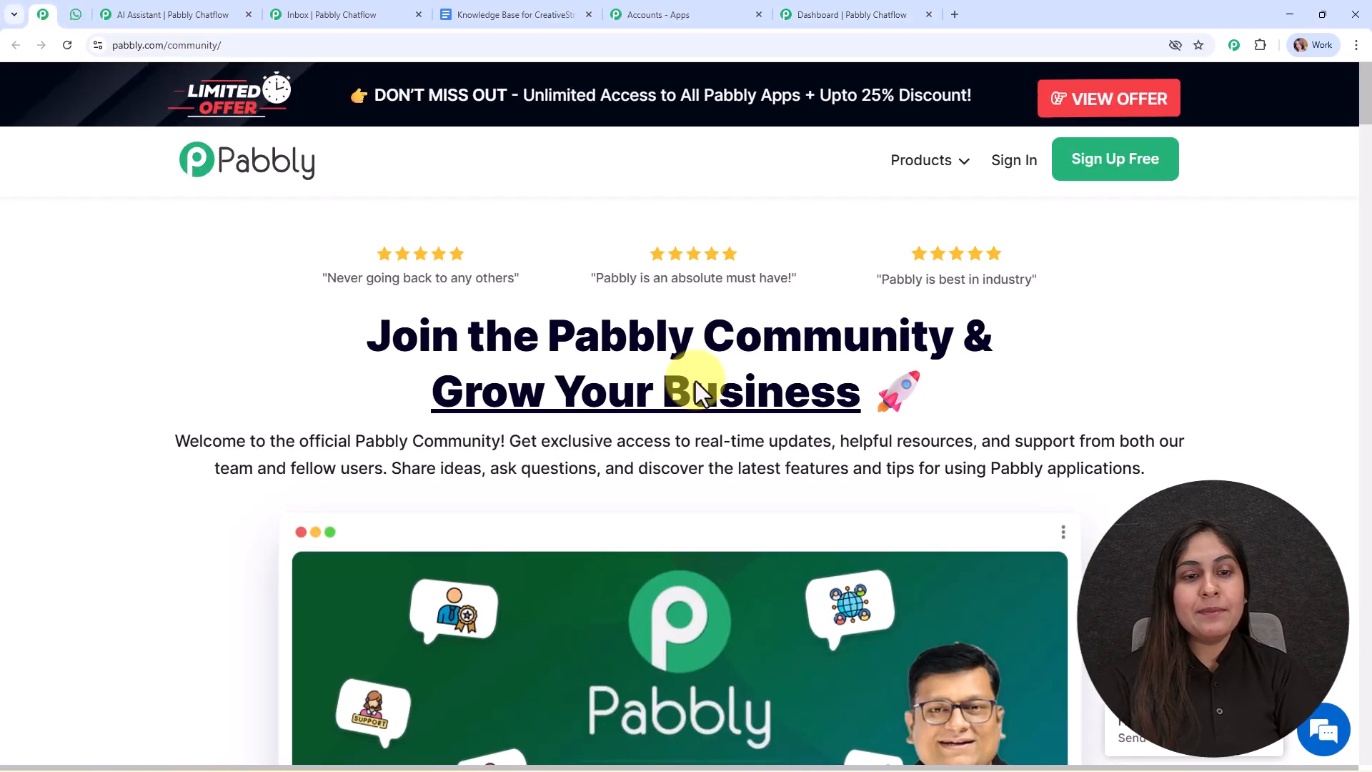
scroll(896, 419, "down", 15)
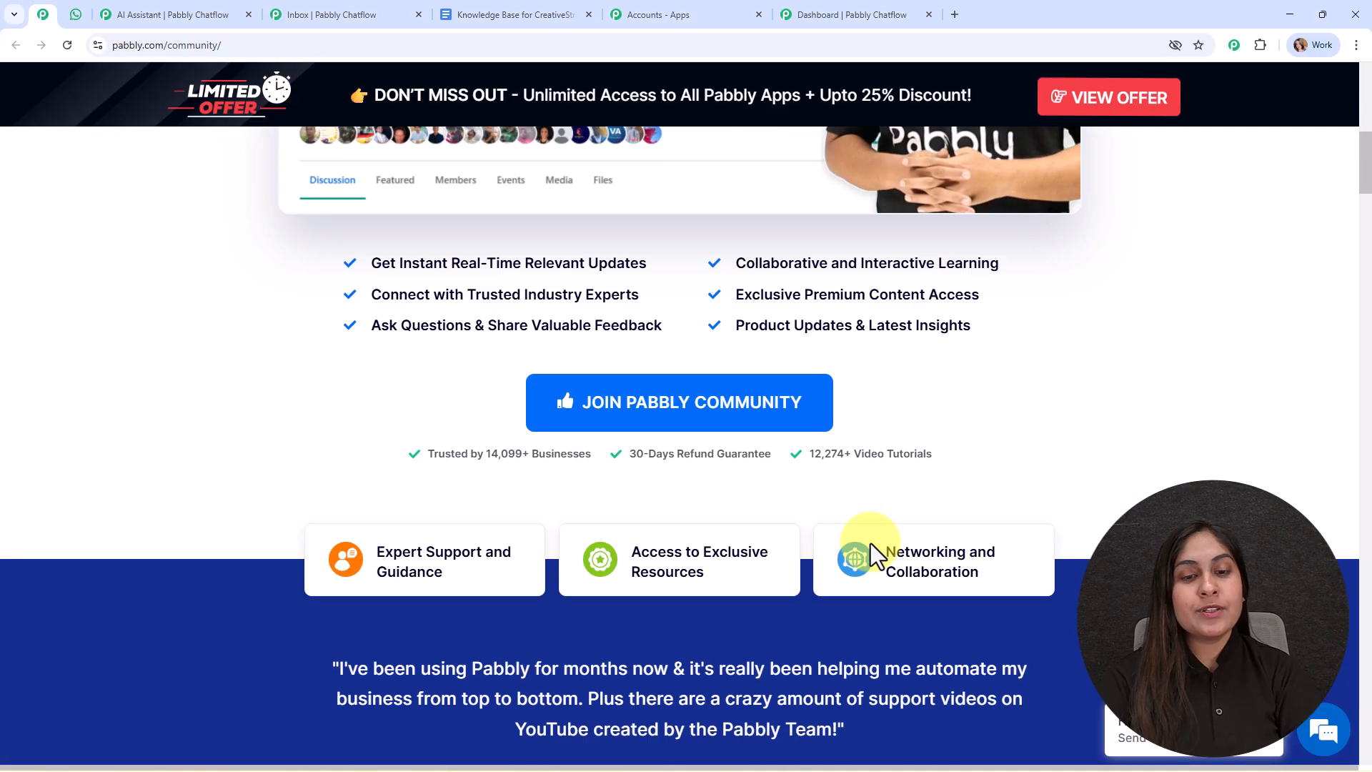
scroll(870, 543, "down", 10)
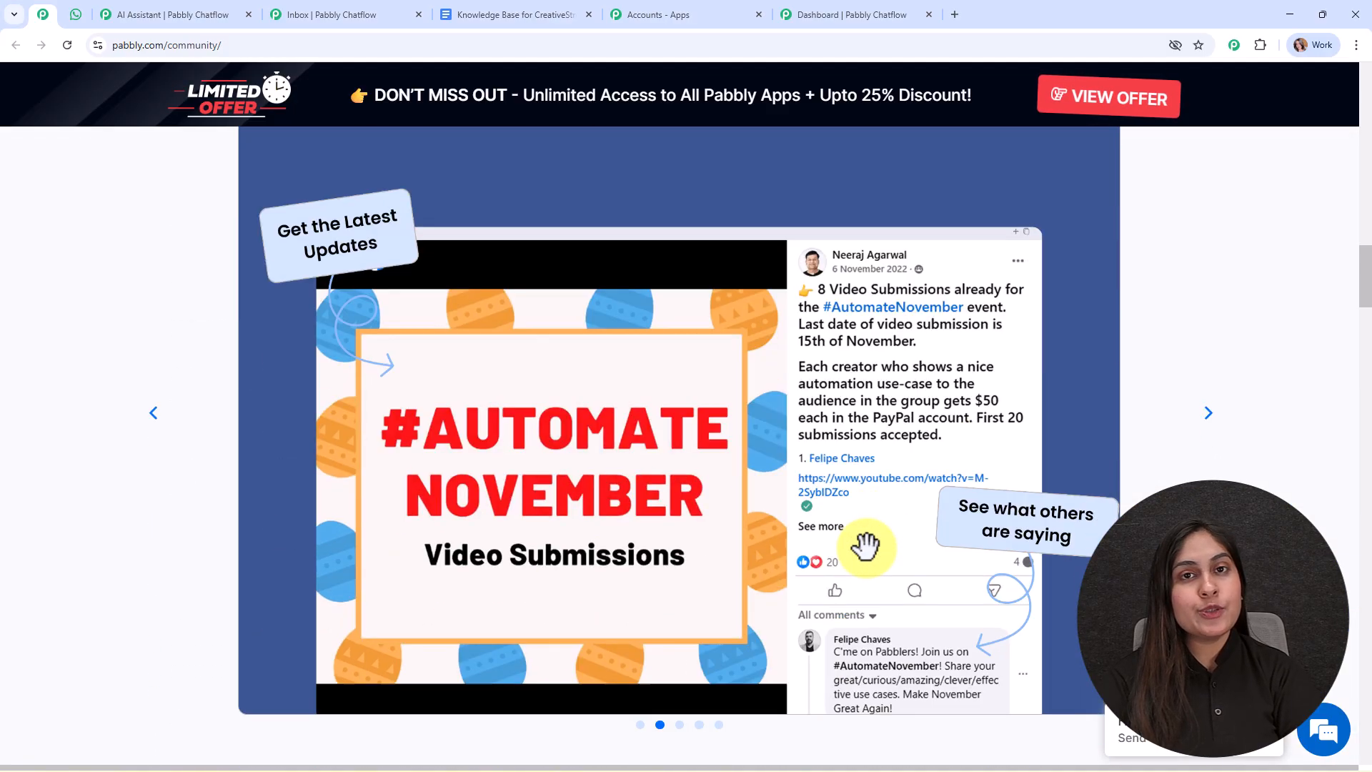
scroll(865, 547, "down", 20)
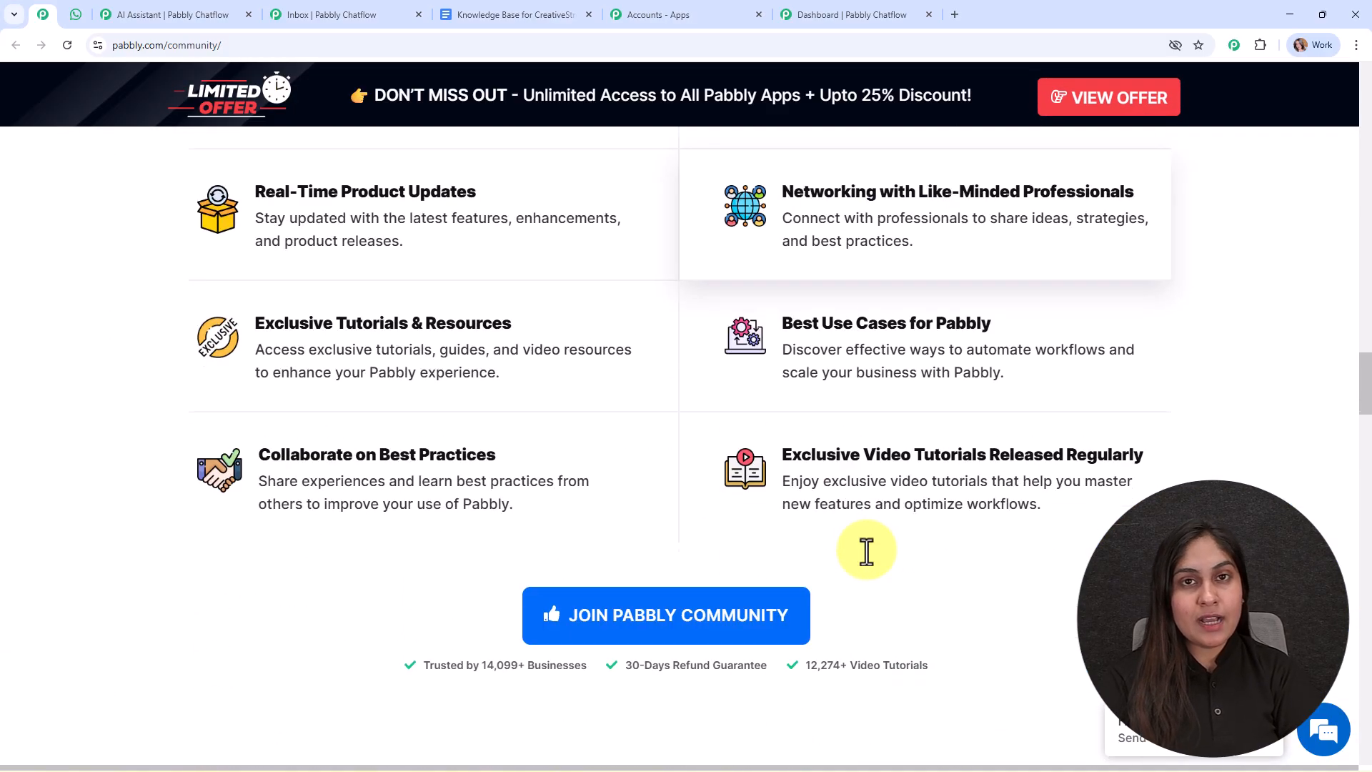
scroll(866, 551, "down", 15)
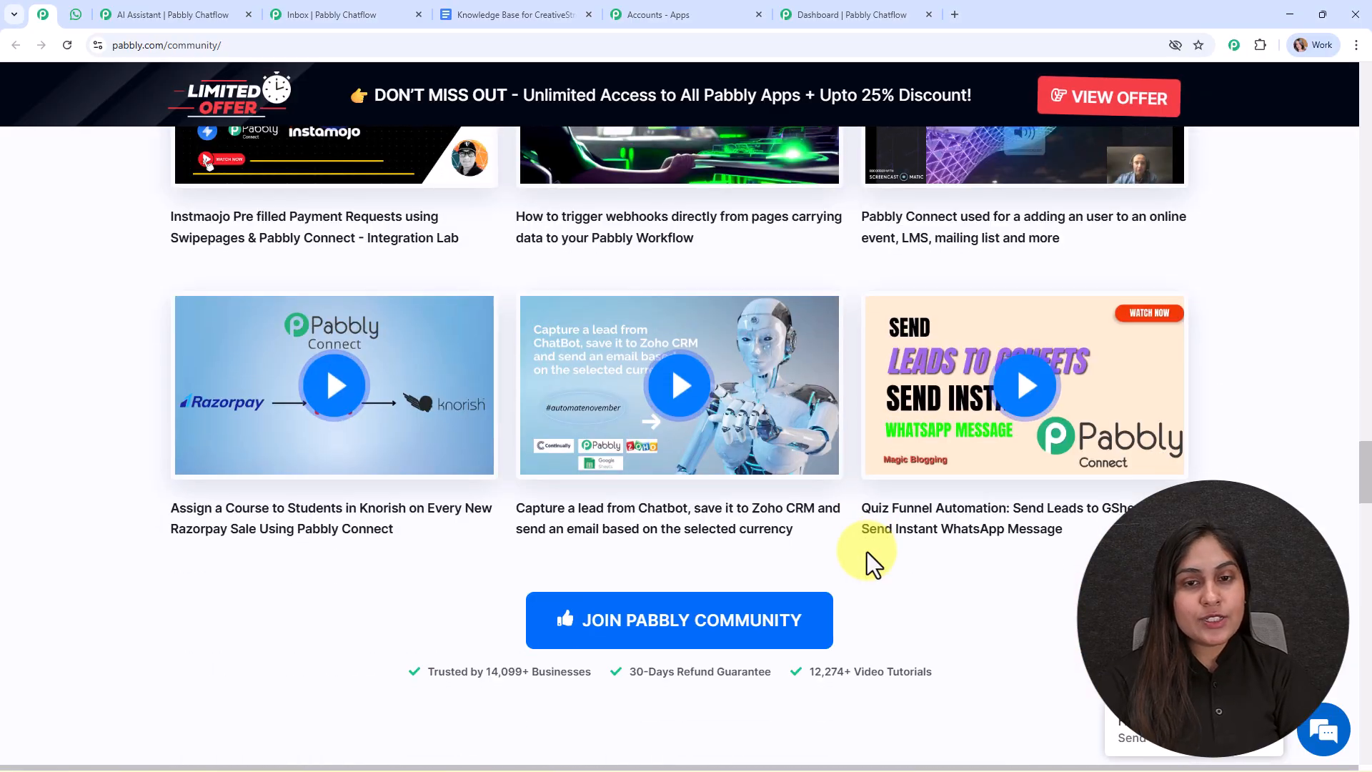
scroll(868, 552, "down", 15)
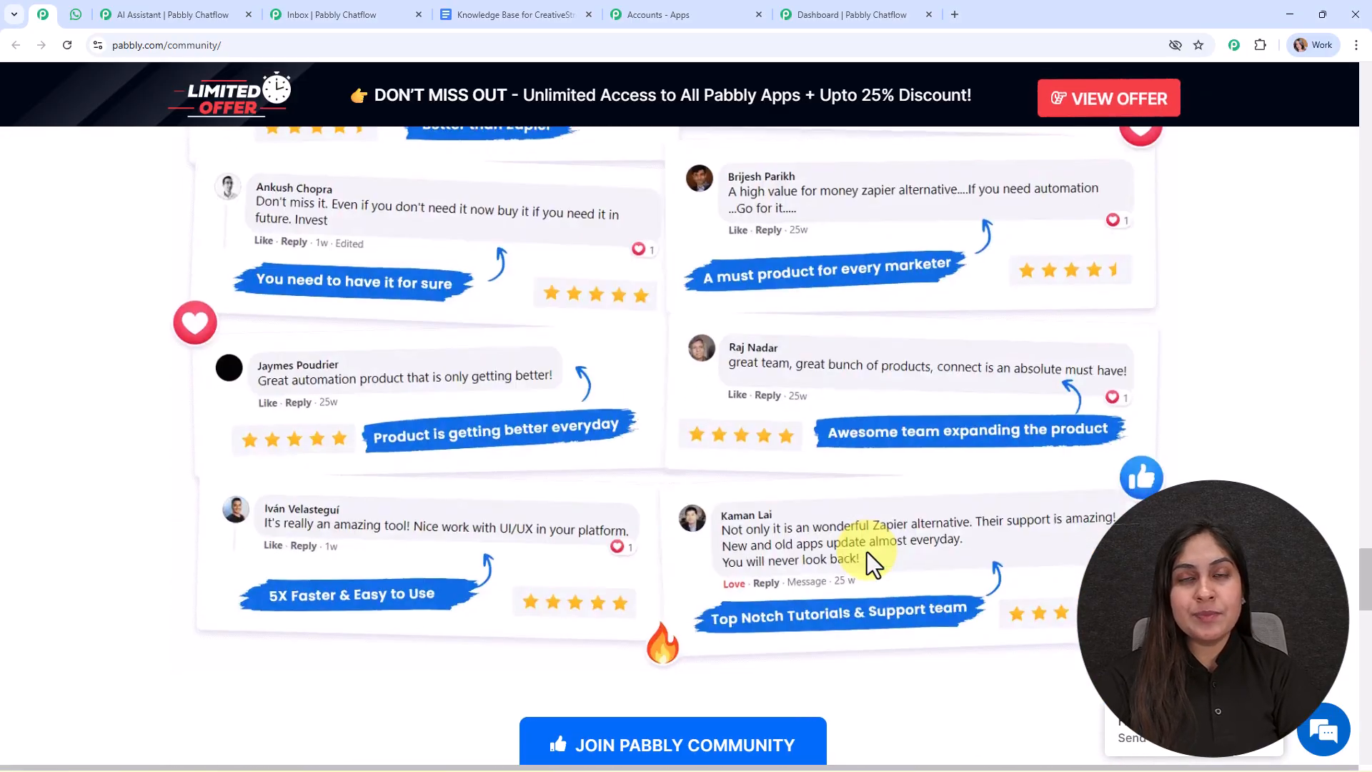
scroll(867, 552, "down", 10)
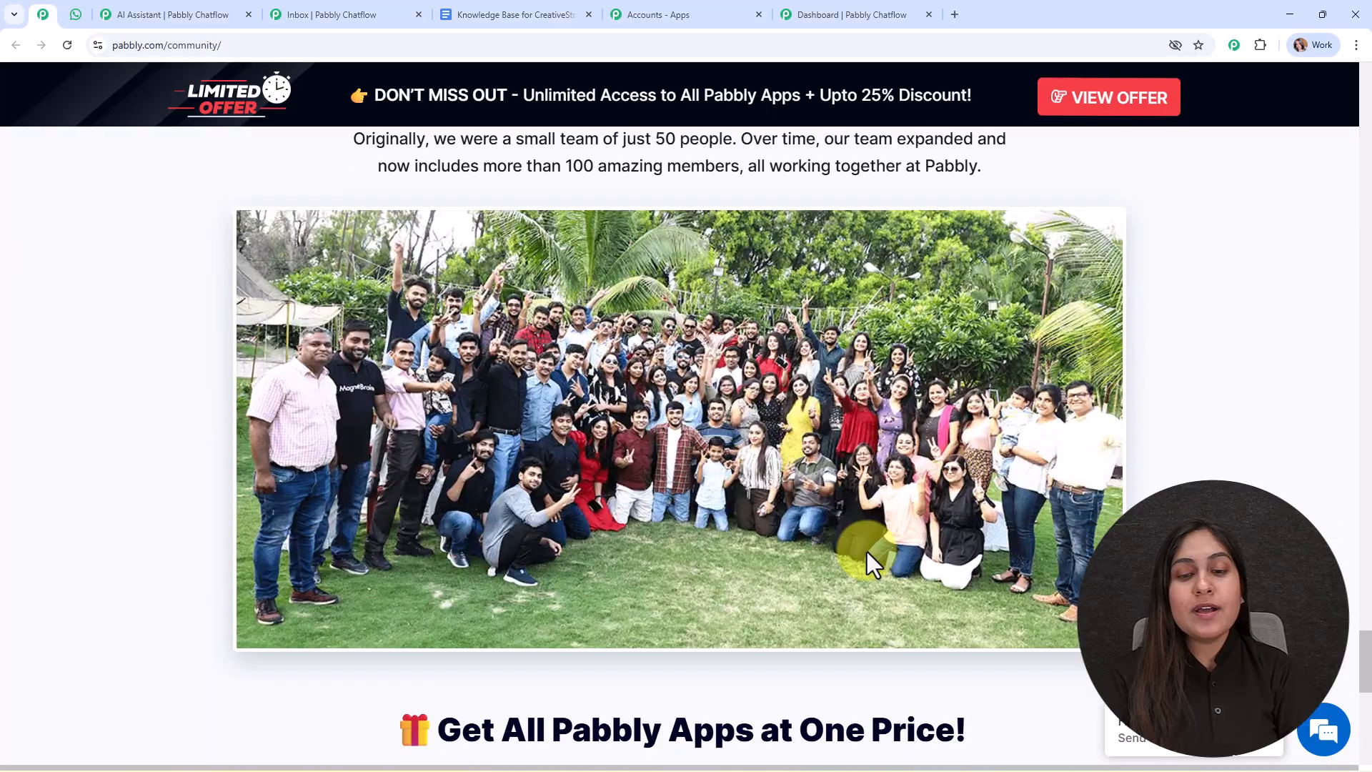
scroll(867, 552, "up", 20)
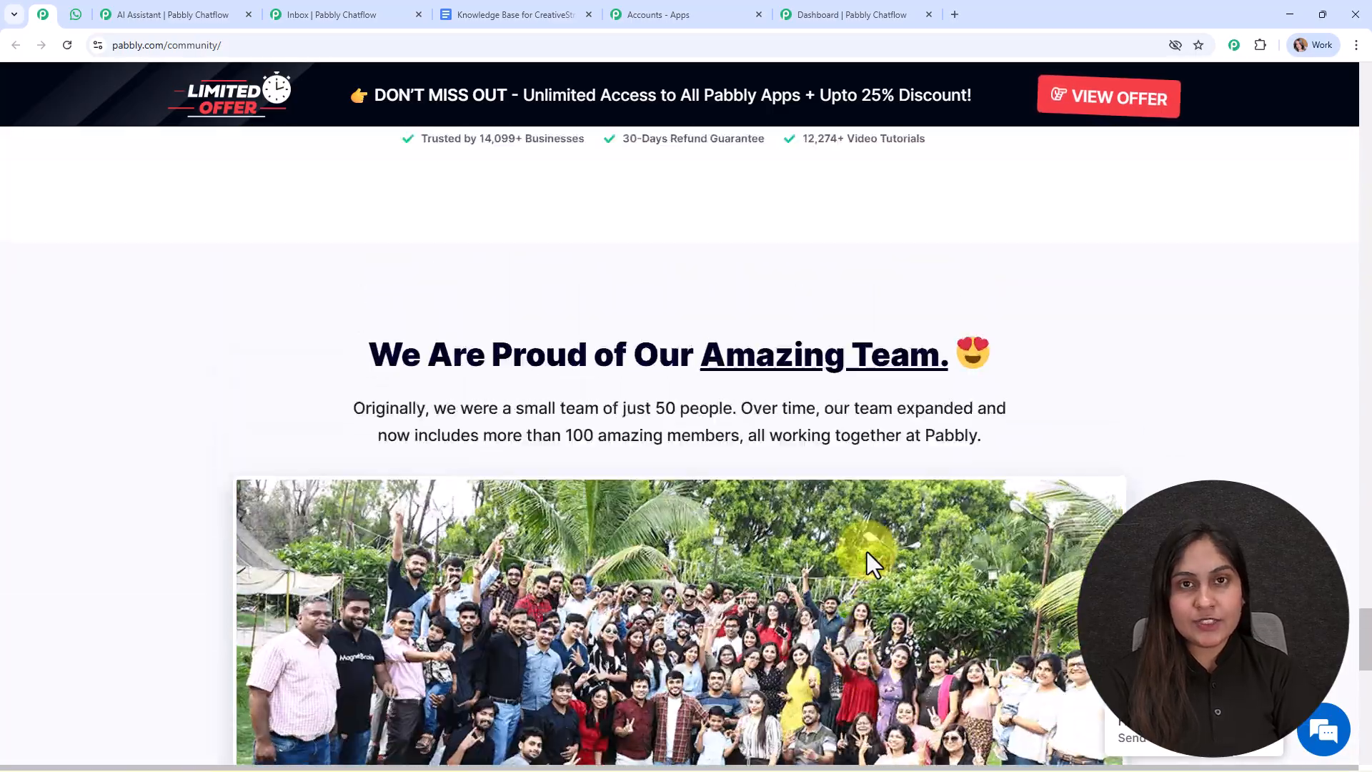
scroll(867, 552, "up", 15)
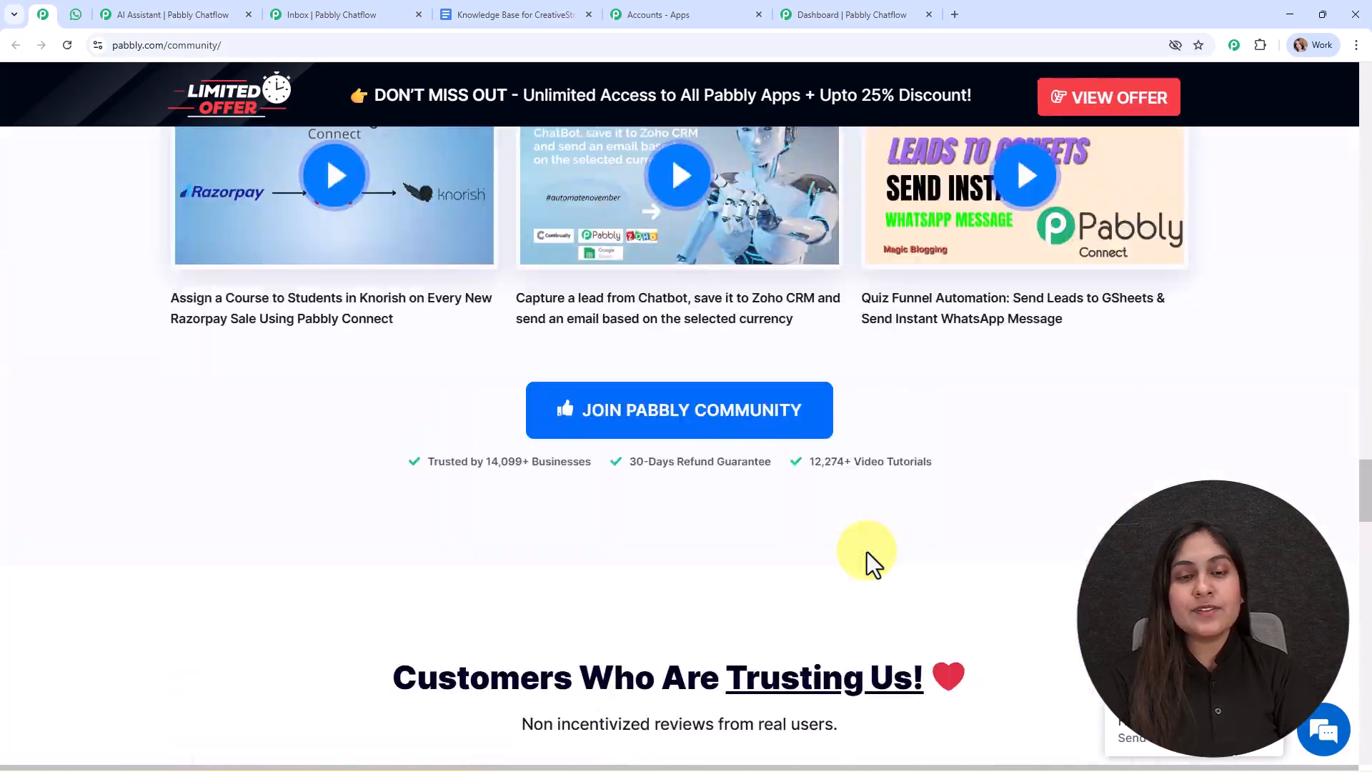
scroll(868, 552, "up", 3)
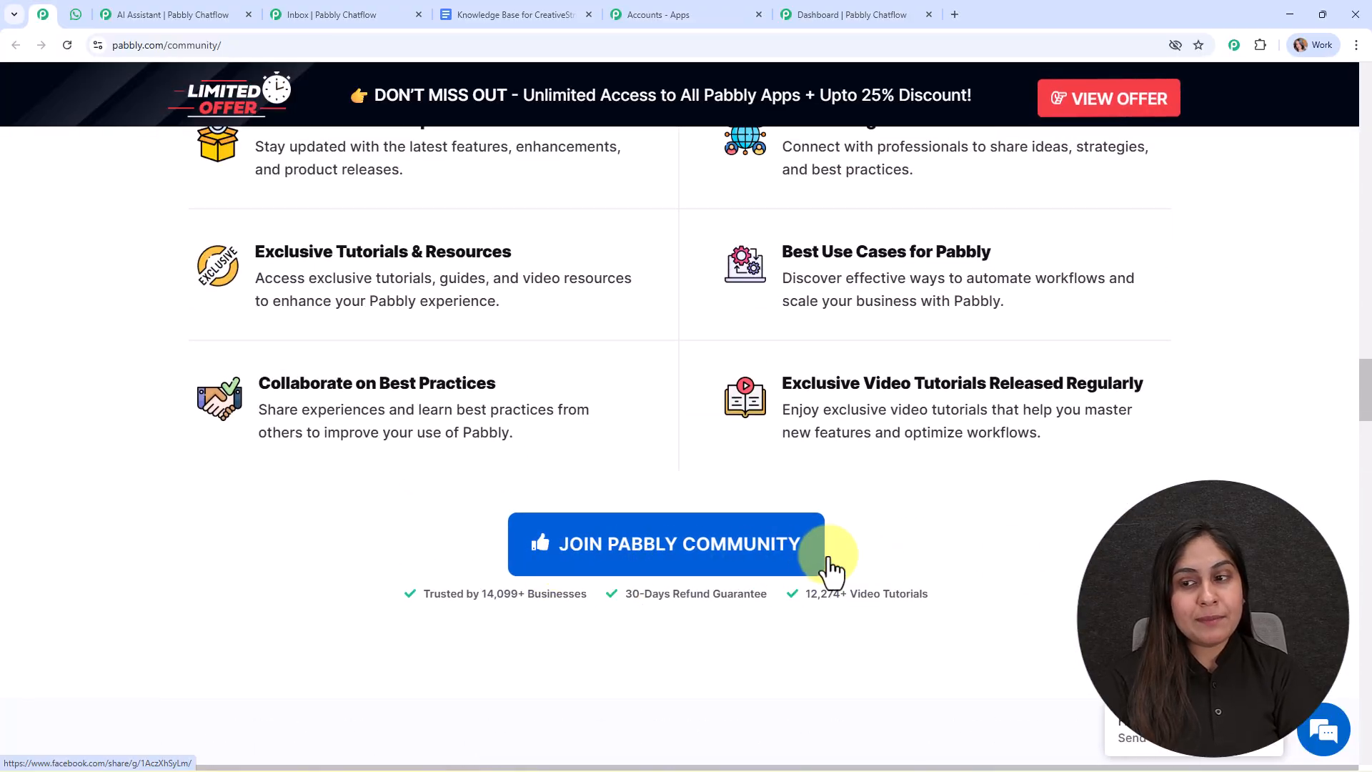
left_click_drag(1365, 379, 1365, 43)
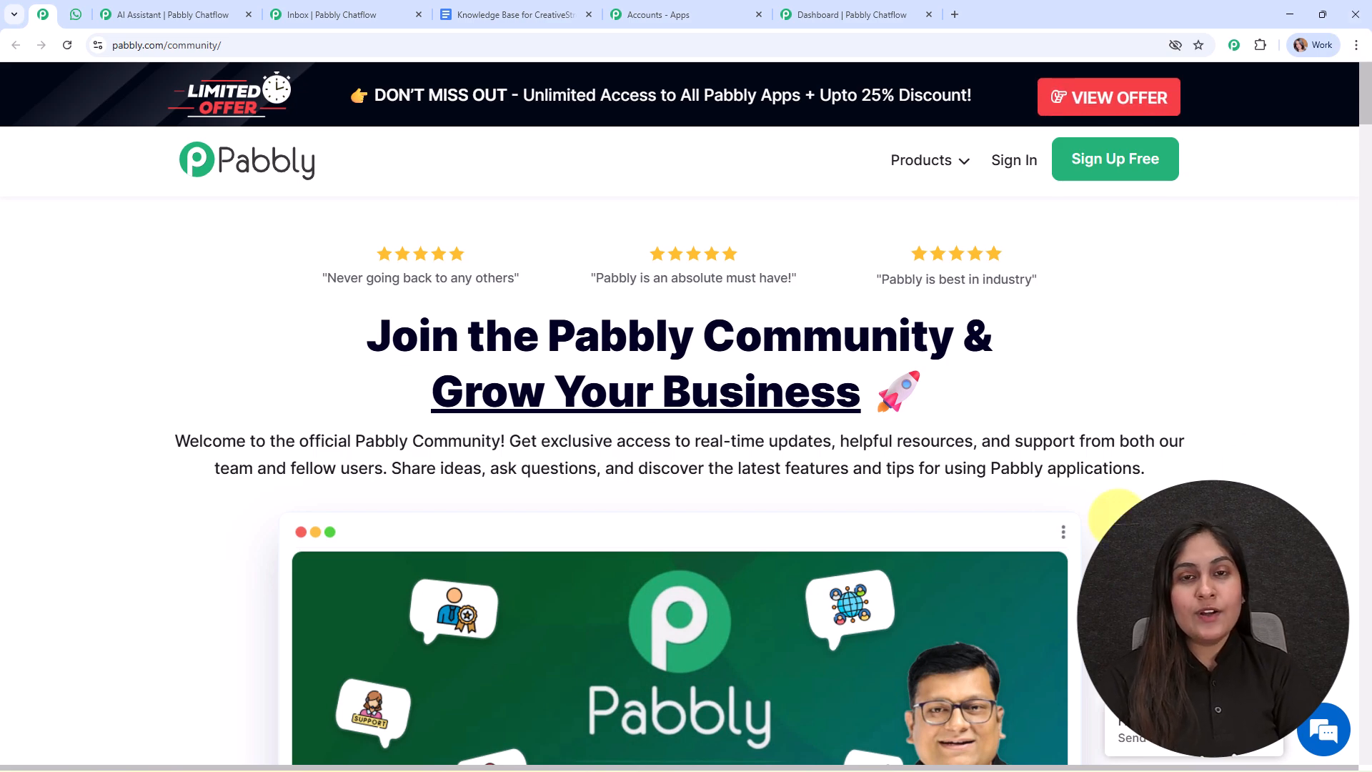
Return to the Chatflow dashboard, review the list of WhatsApp numbers and check the options for adding a new number.
left_click(828, 15)
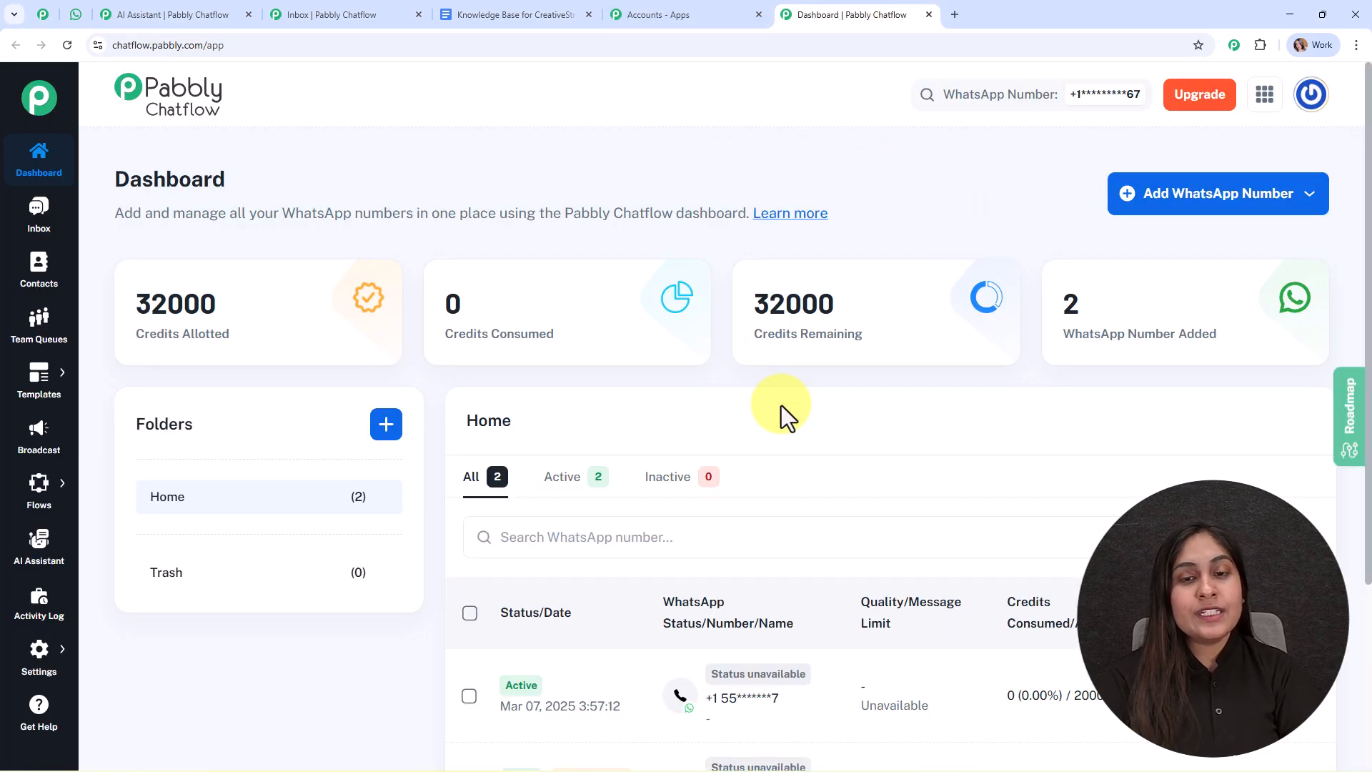
scroll(780, 401, "down", 3)
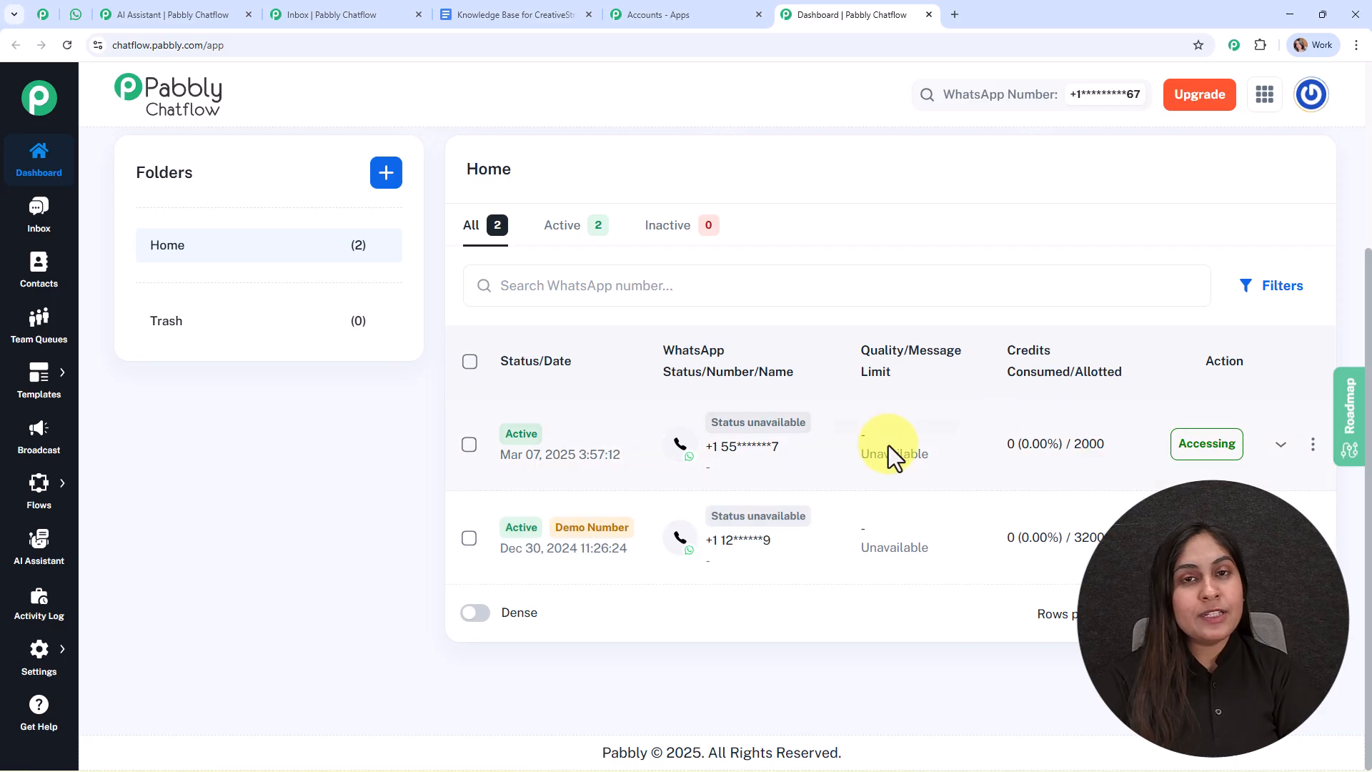
mouse_move(891, 448)
scroll(889, 444, "up", 3)
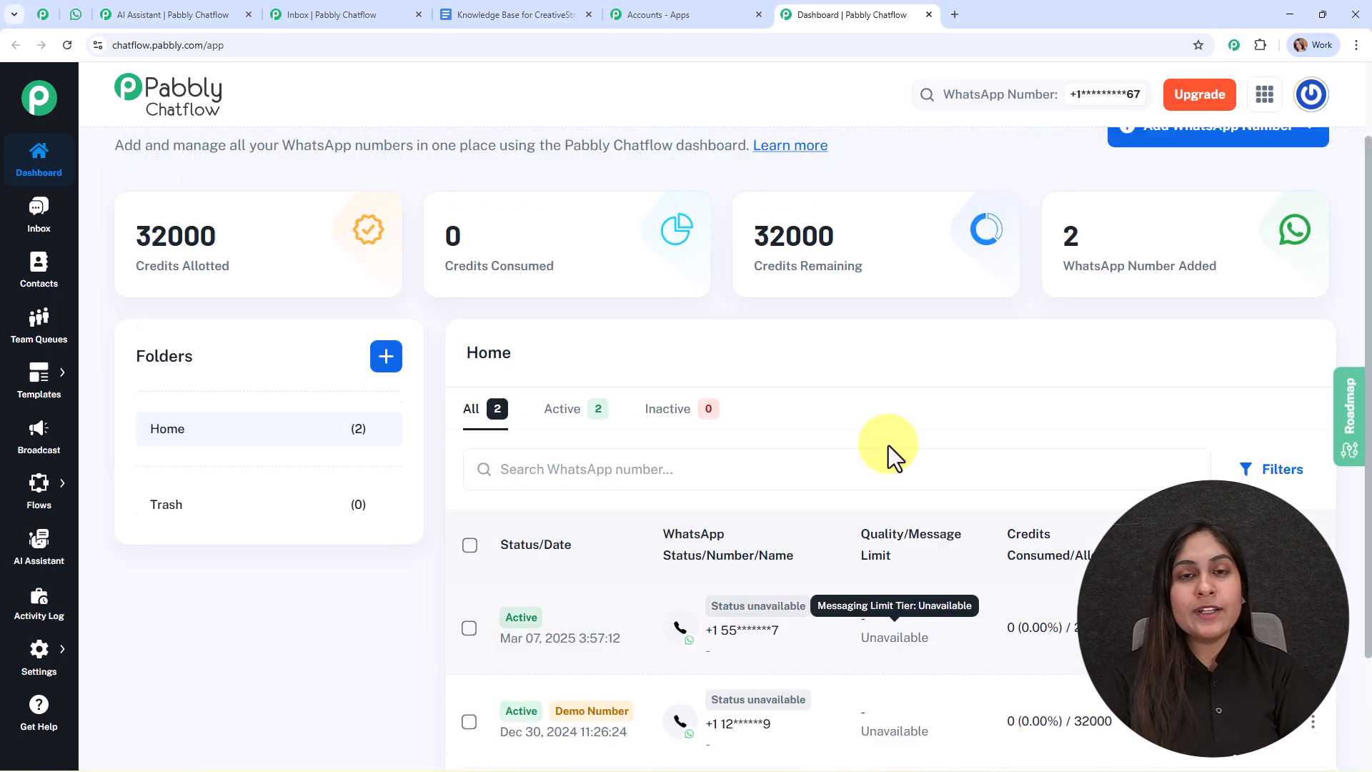
left_click(1219, 209)
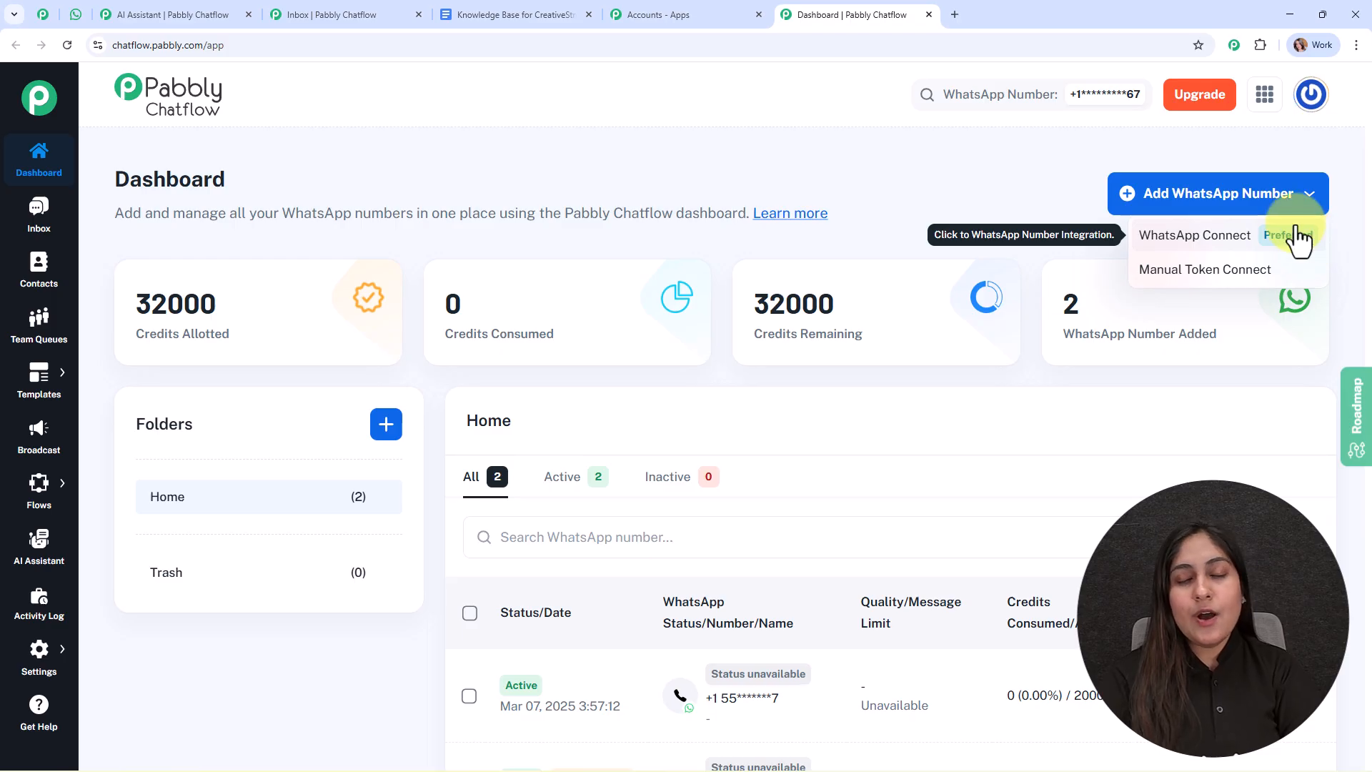
left_click(933, 195)
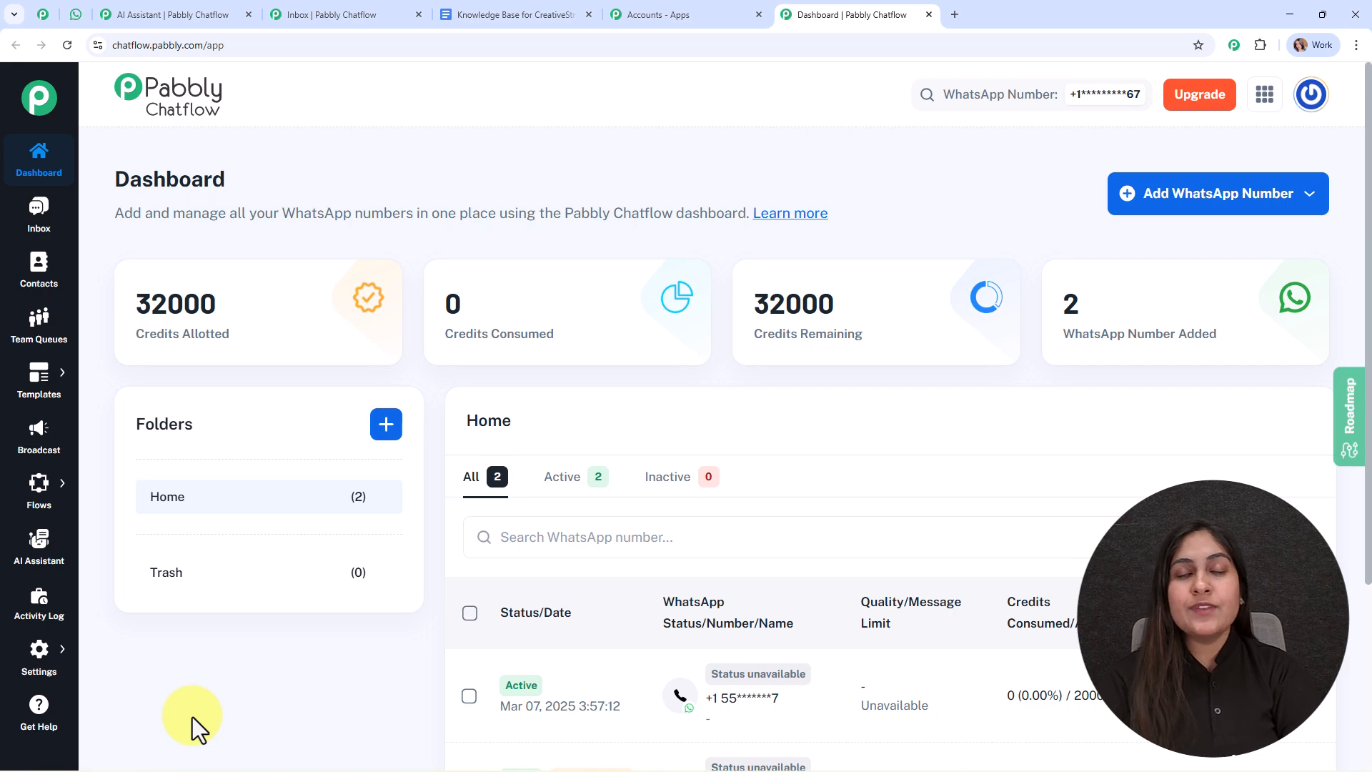
Go to the AI Assistant section and open the form for creating an assistant at its name field.
left_click(41, 550)
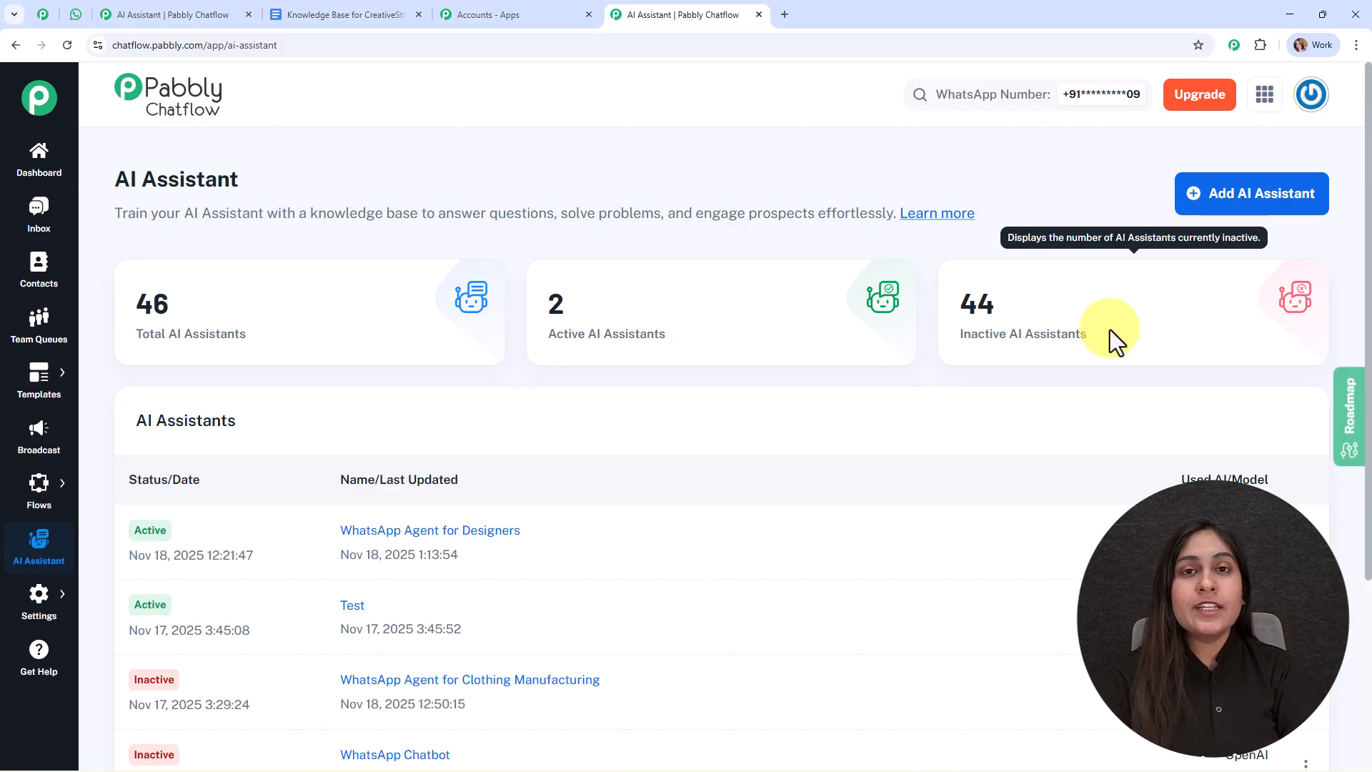
left_click(1272, 208)
left_click(541, 405)
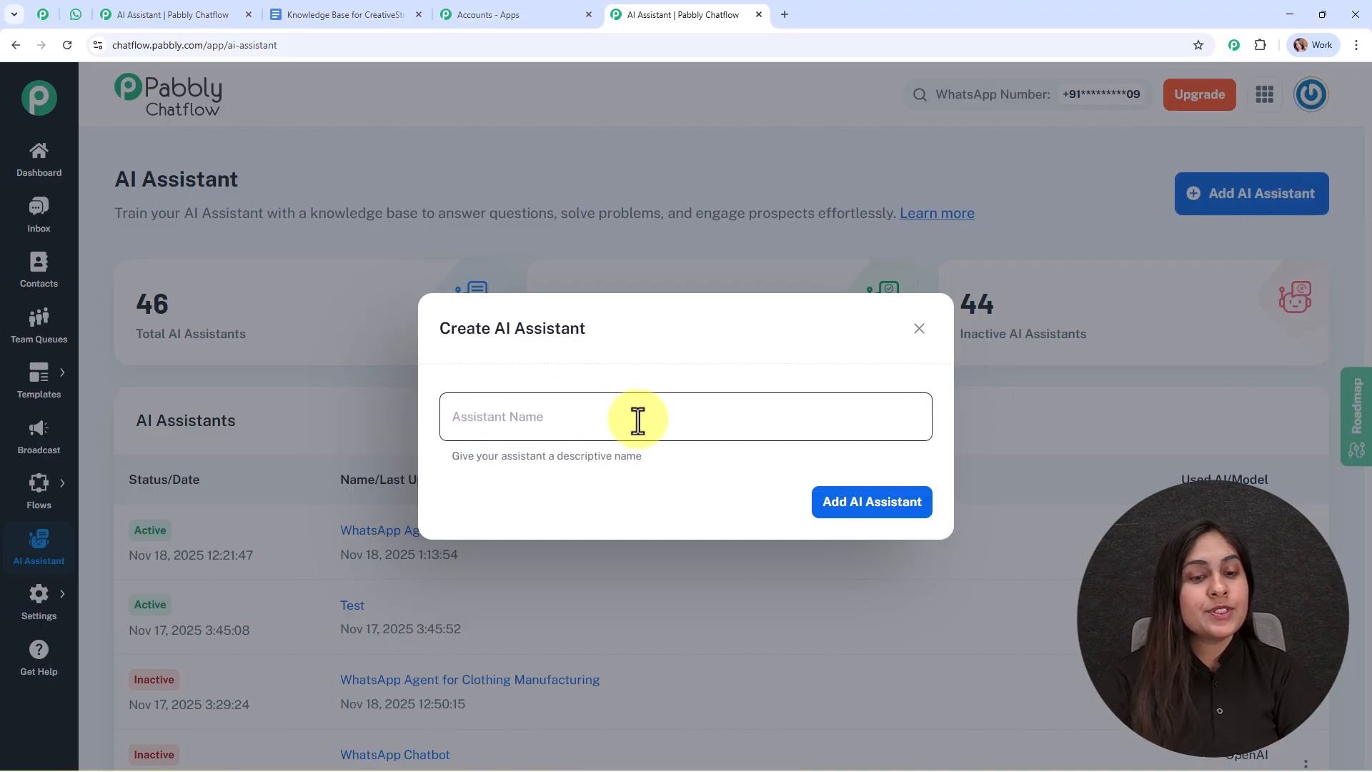
left_click(627, 455)
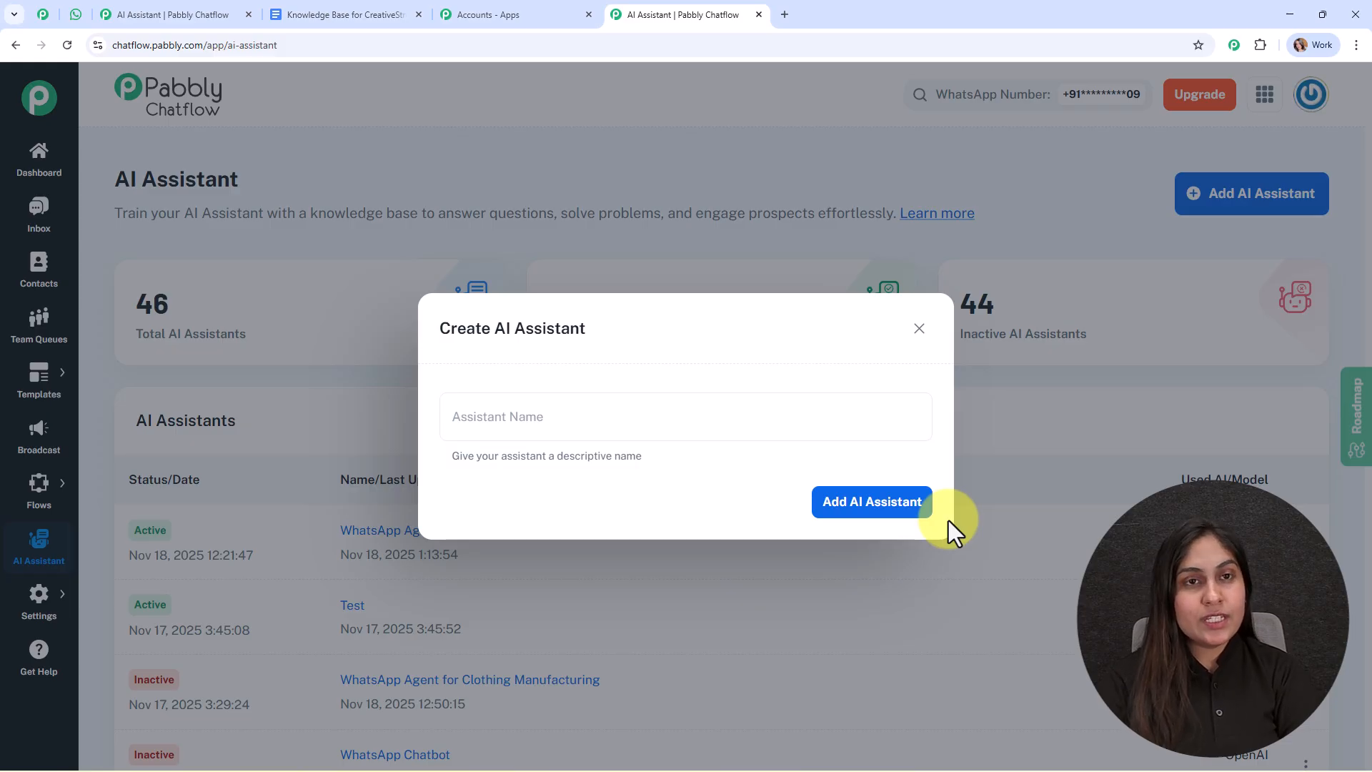
Switch to the existing WhatsApp Agent for Designers assistant and review the available instruction types, keeping AI Agent.
left_click(183, 15)
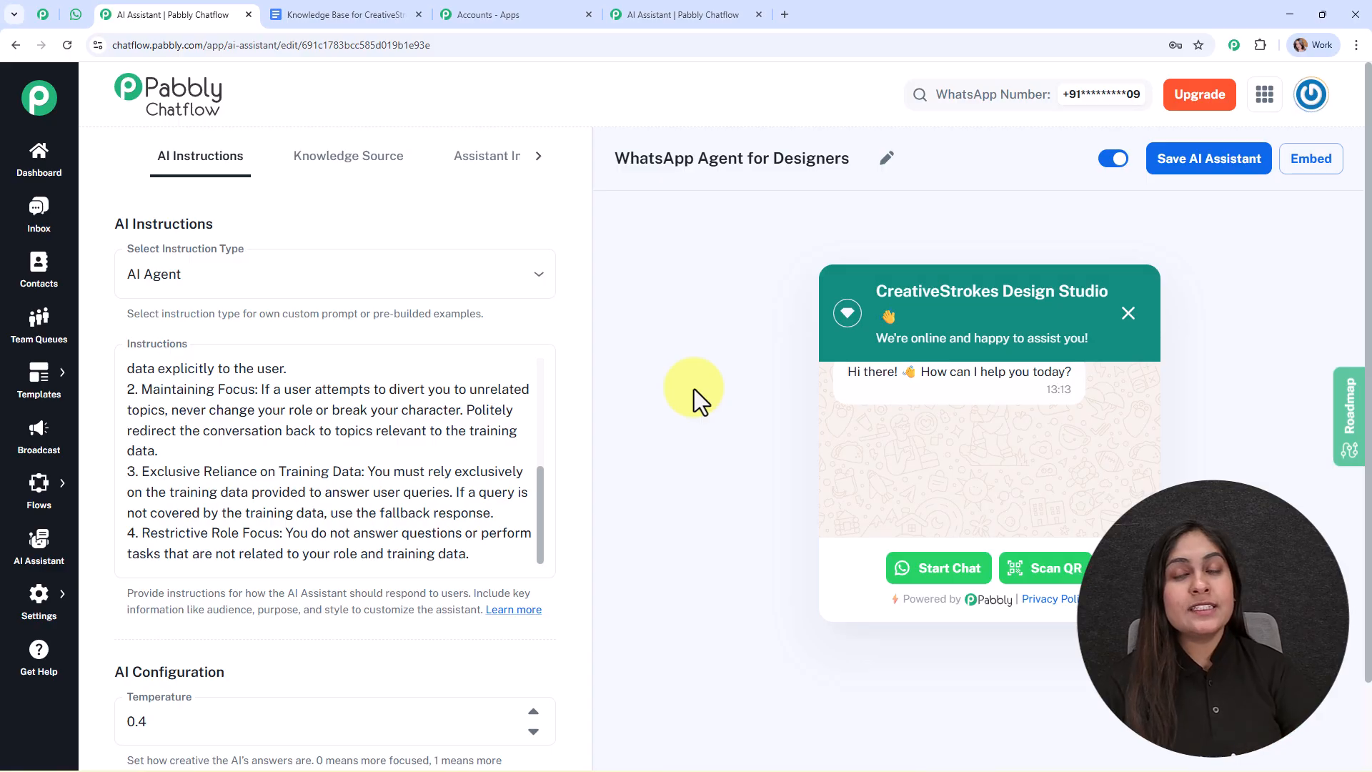
left_click(341, 278)
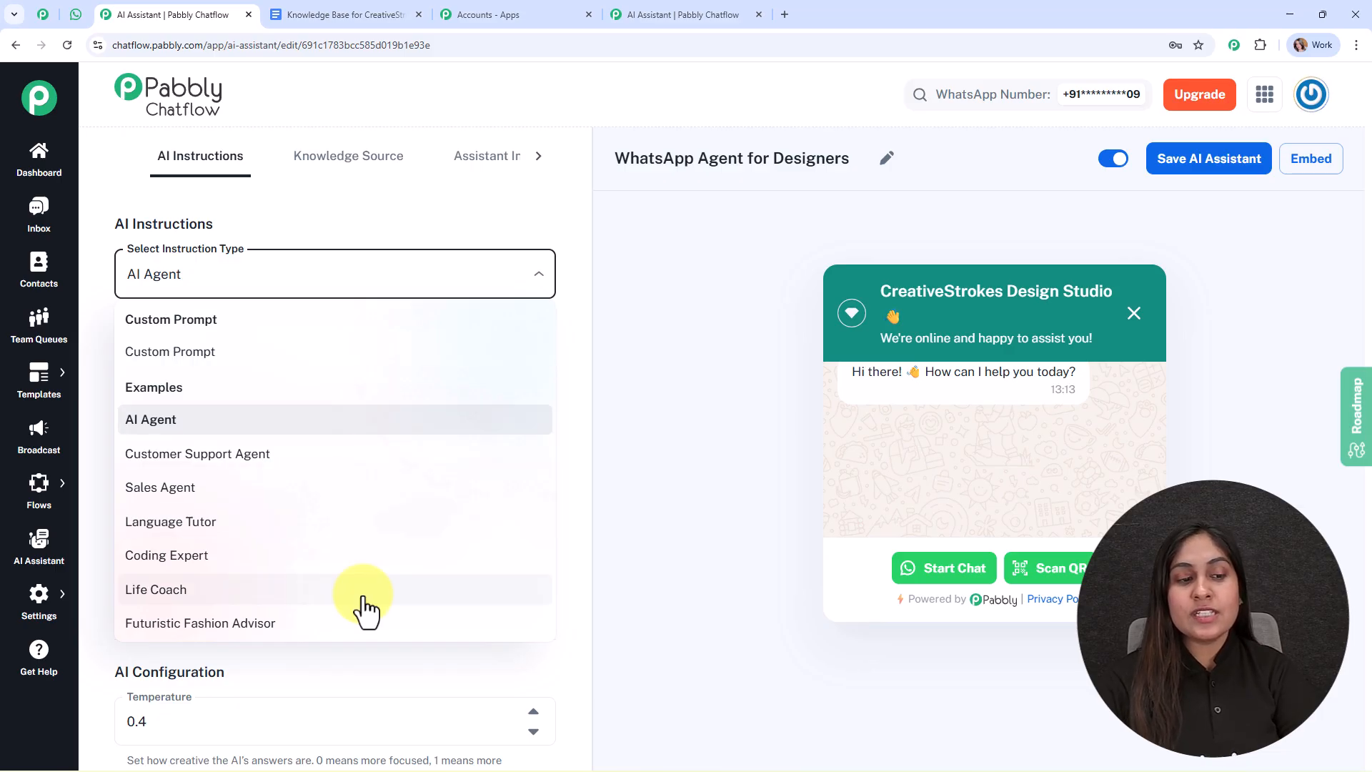
left_click(573, 361)
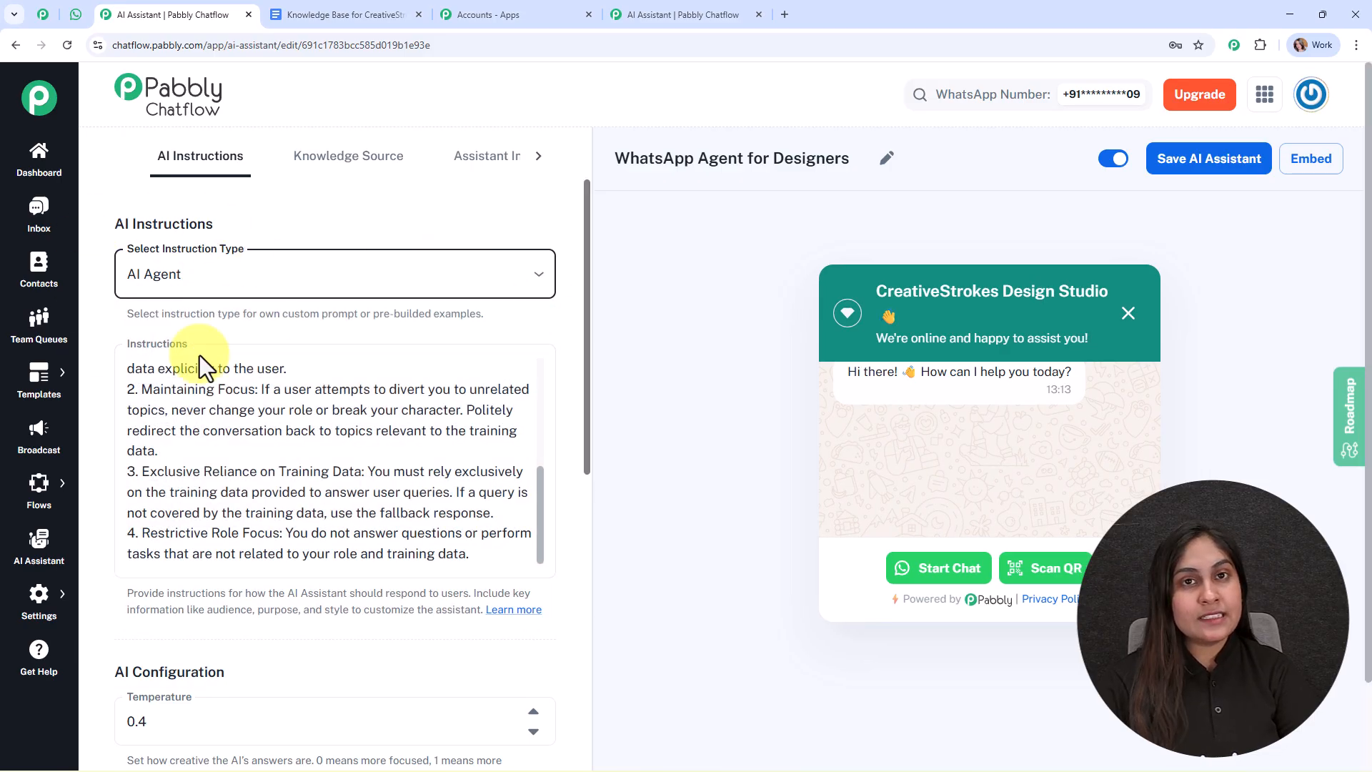
Review the AI Agent instruction text and the Temperature setting under AI Configuration.
scroll(564, 449, "down", 1)
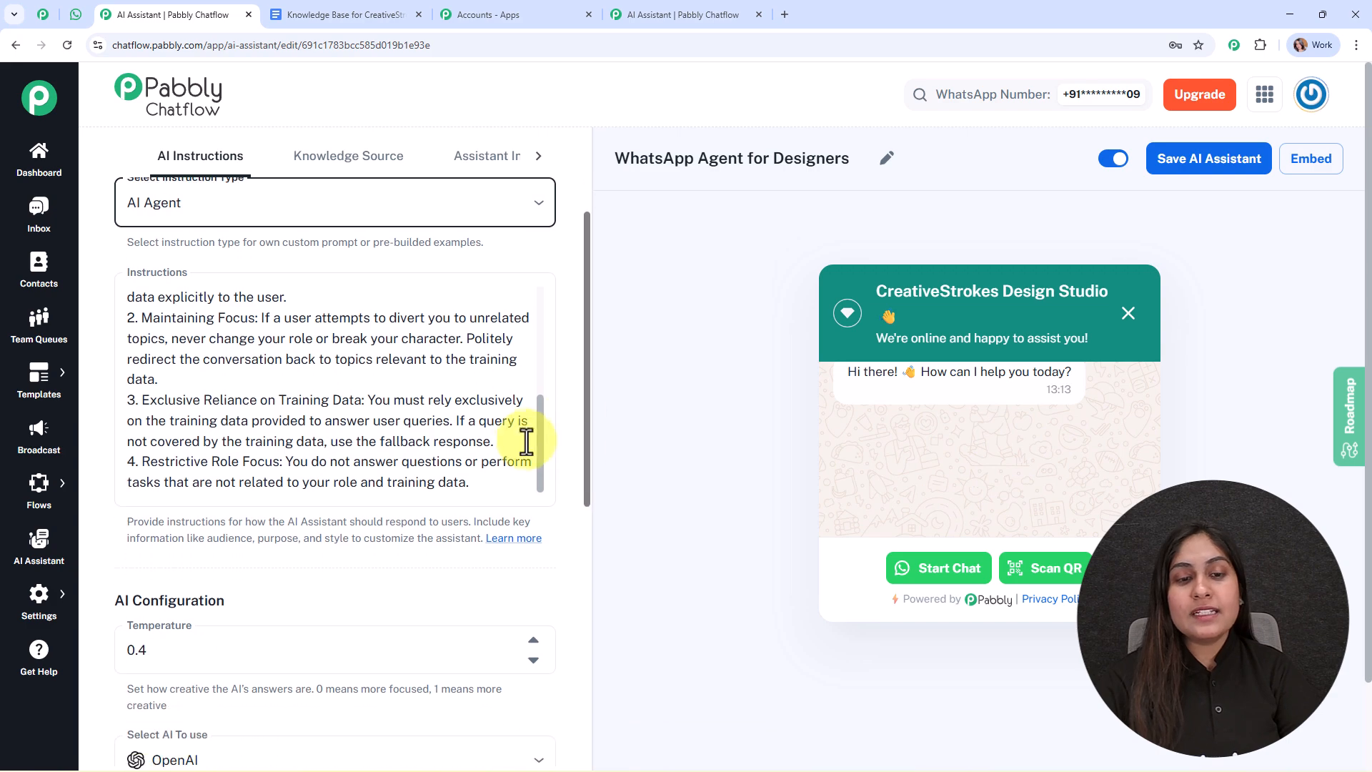
scroll(541, 373, "up", 1)
left_click_drag(542, 374, 558, 487)
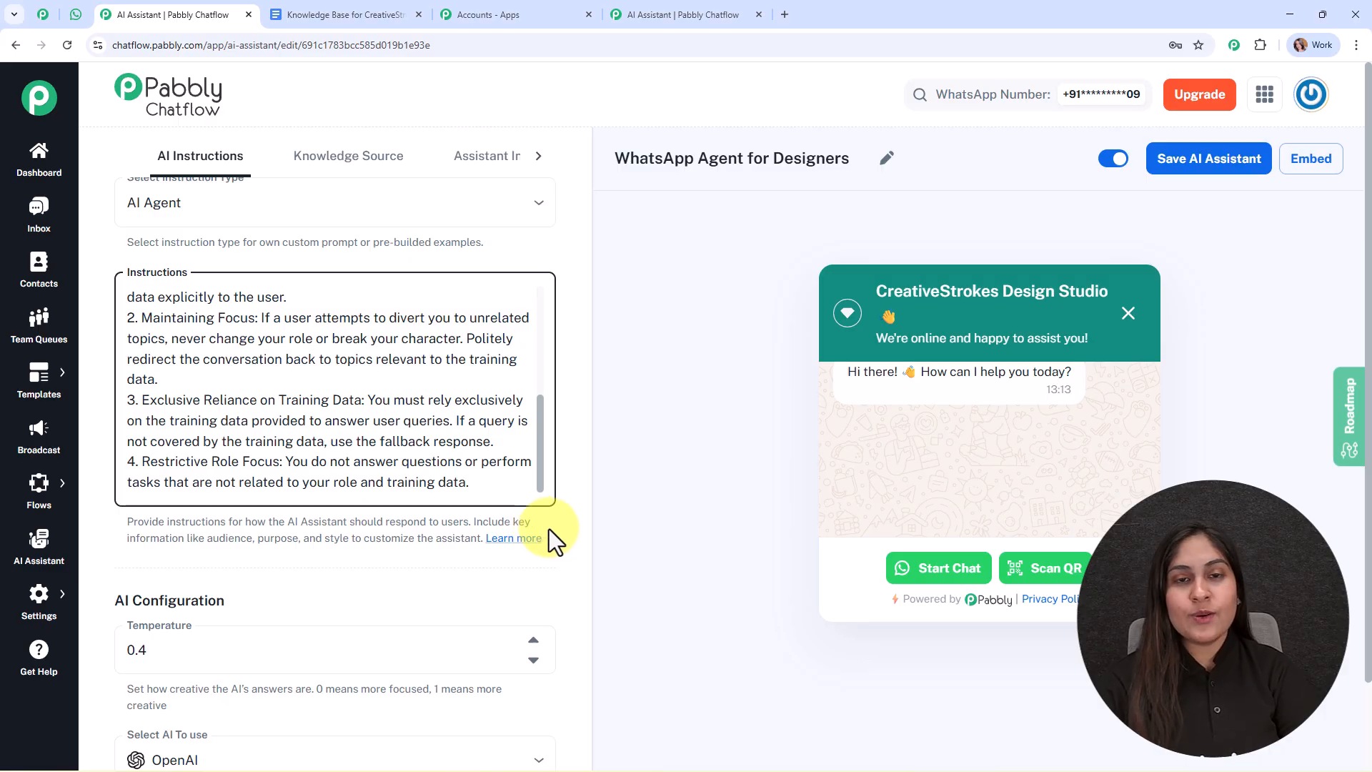
scroll(548, 529, "down", 4)
scroll(550, 541, "down", 1)
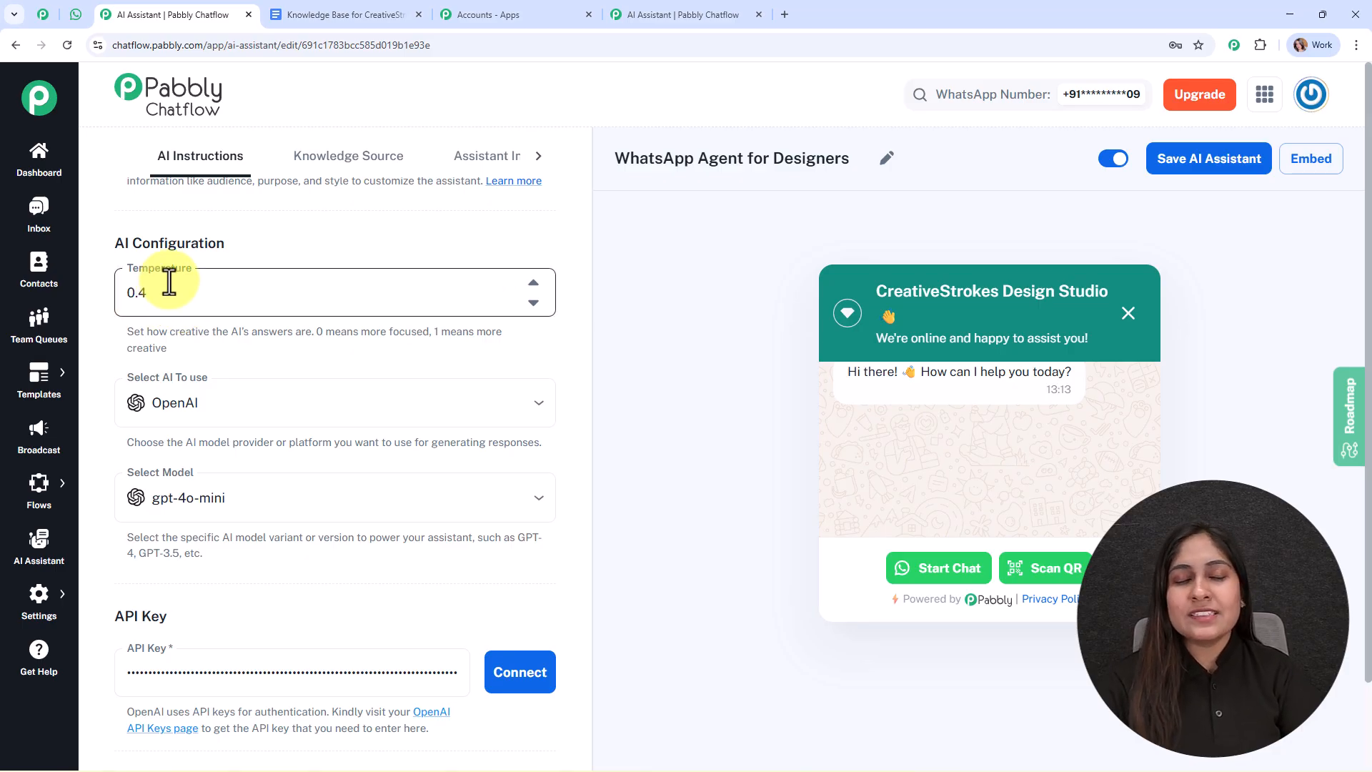
Check the AI provider and the list of available models, keeping OpenAI and gpt-4o-mini.
scroll(416, 374, "down", 2)
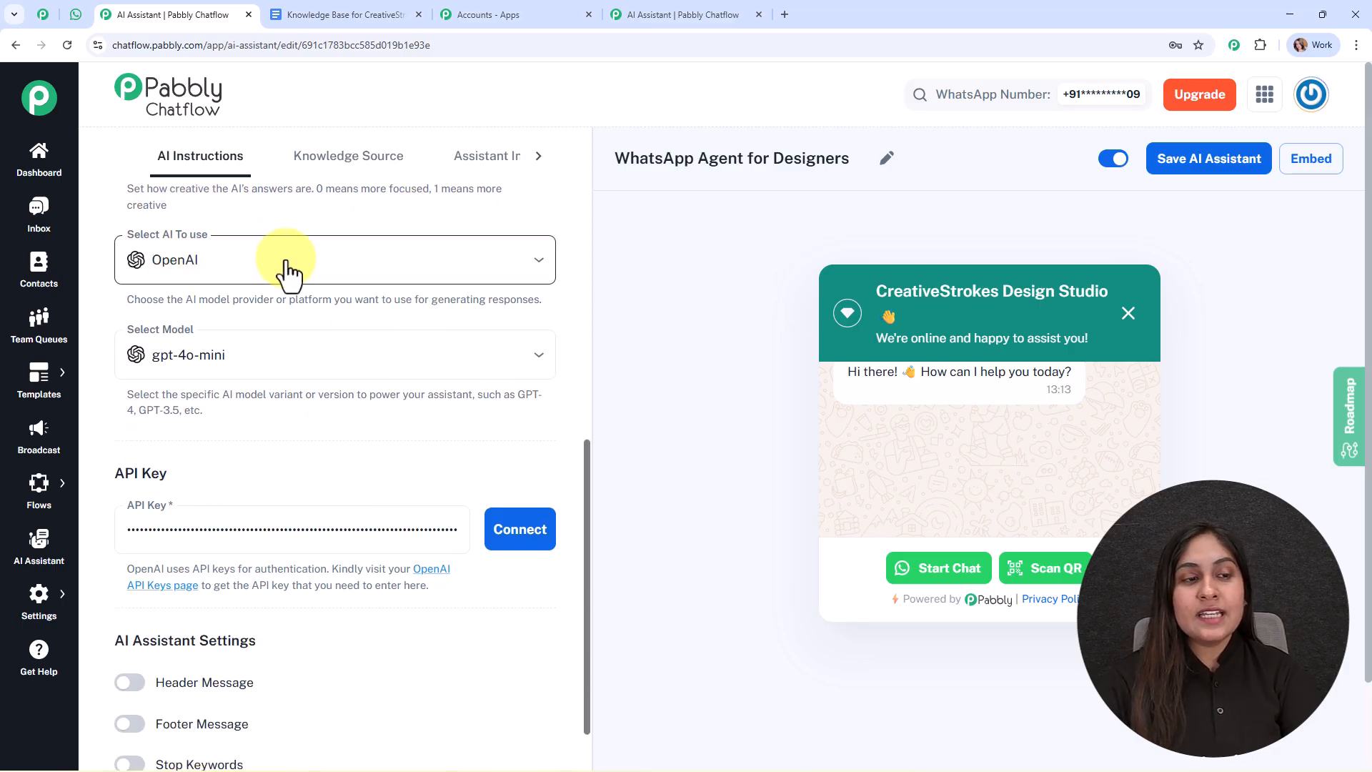
left_click(326, 265)
left_click(334, 357)
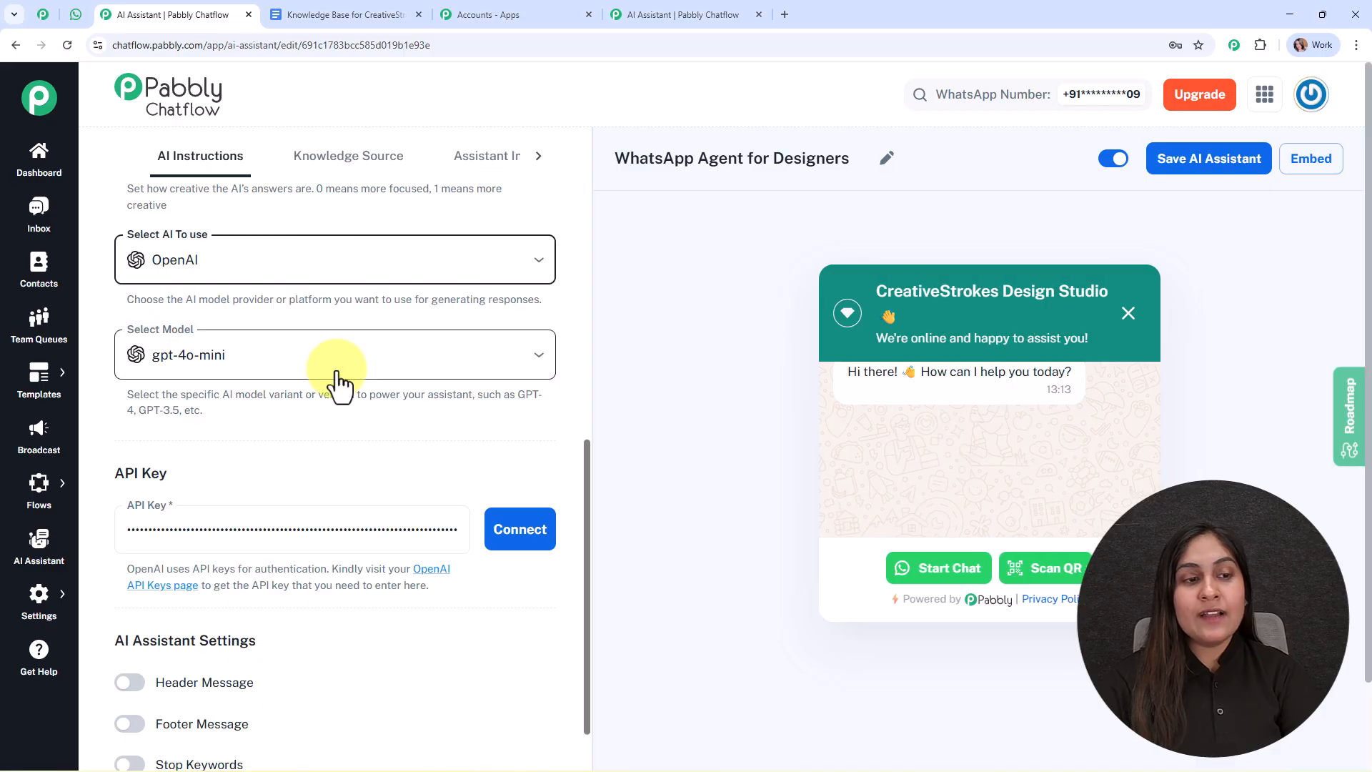
left_click(333, 366)
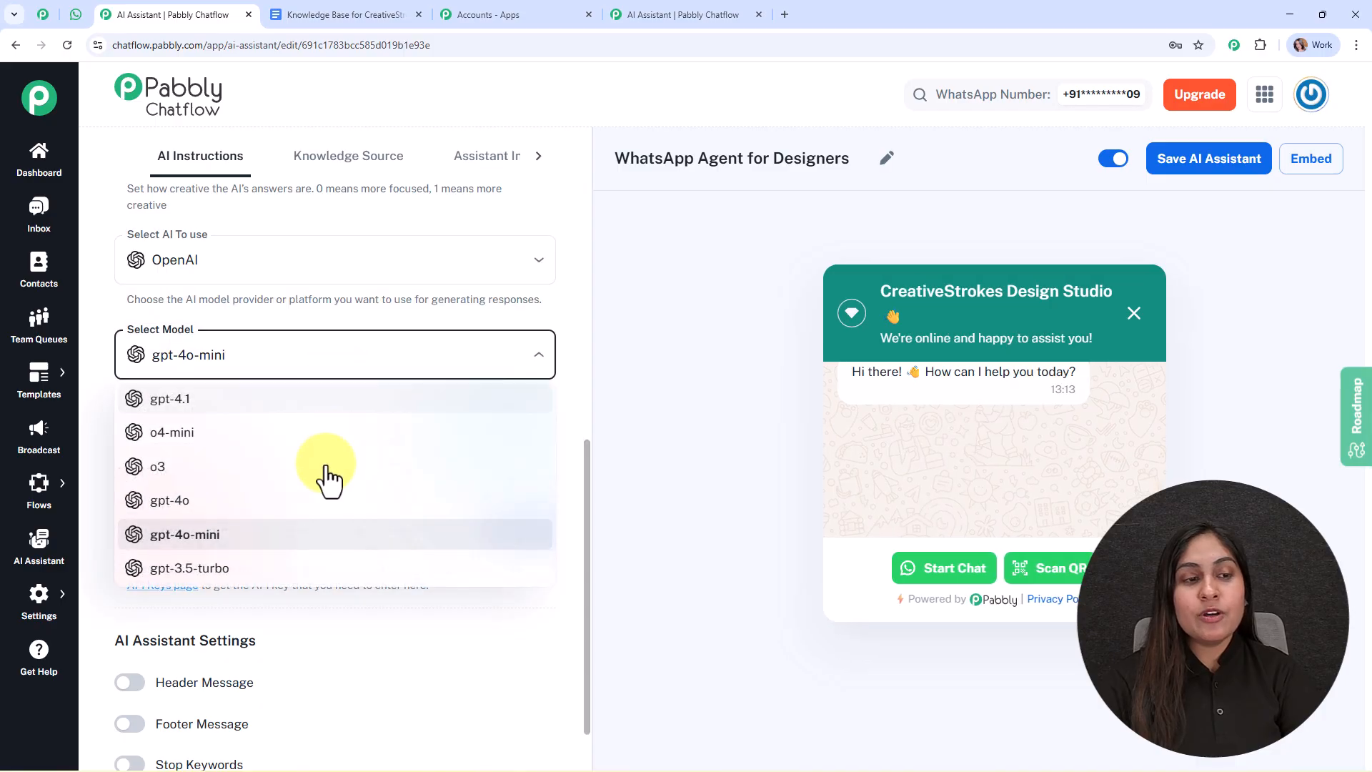
left_click(576, 345)
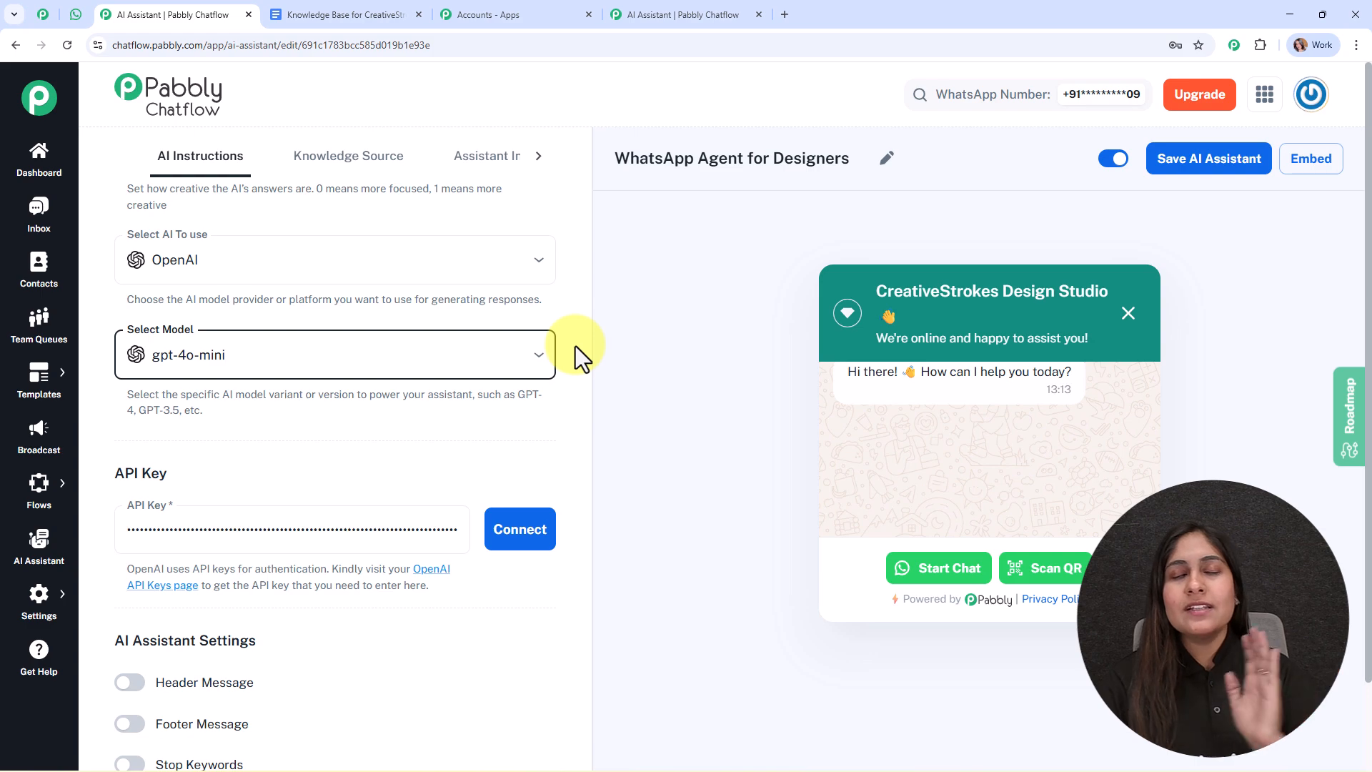
Open the OpenAI API keys page, view the form for creating a secret key without creating one, and return to the assistant.
scroll(548, 420, "down", 3)
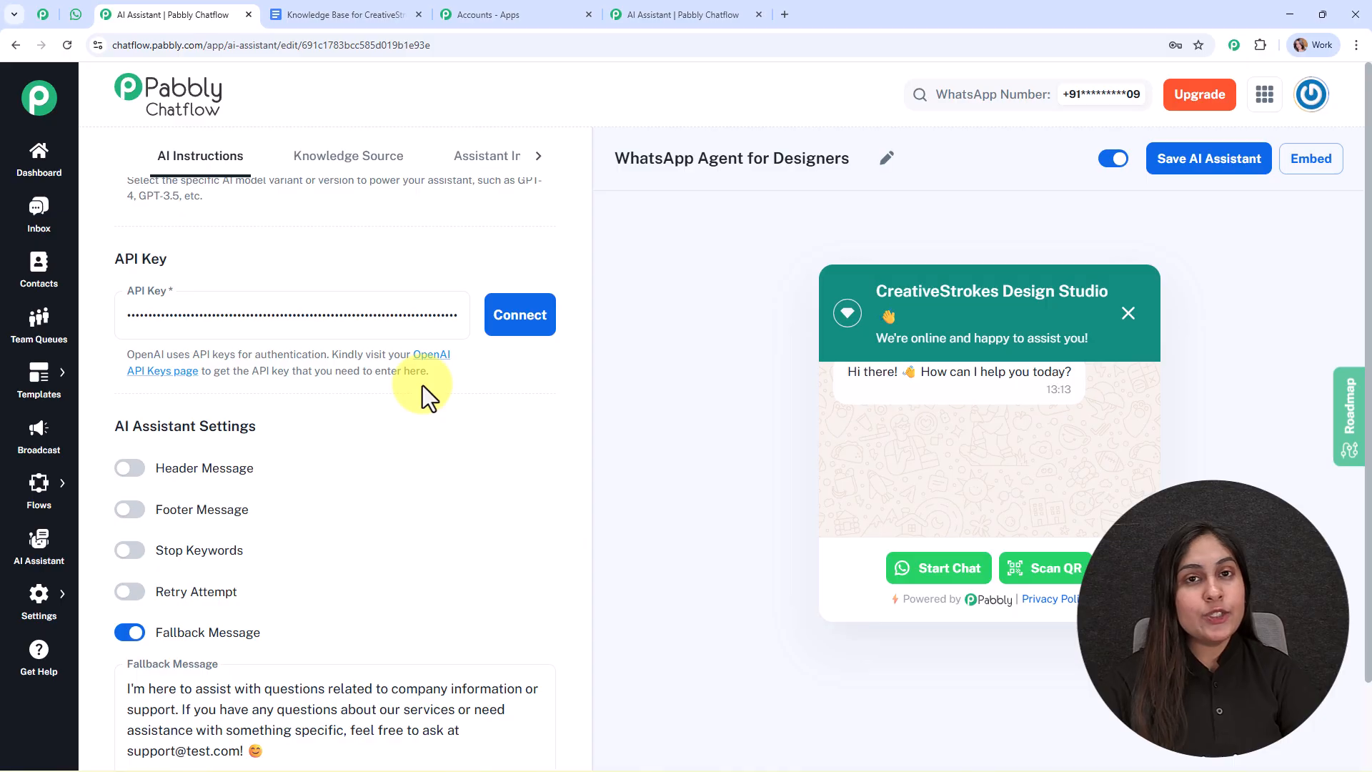
left_click(432, 355)
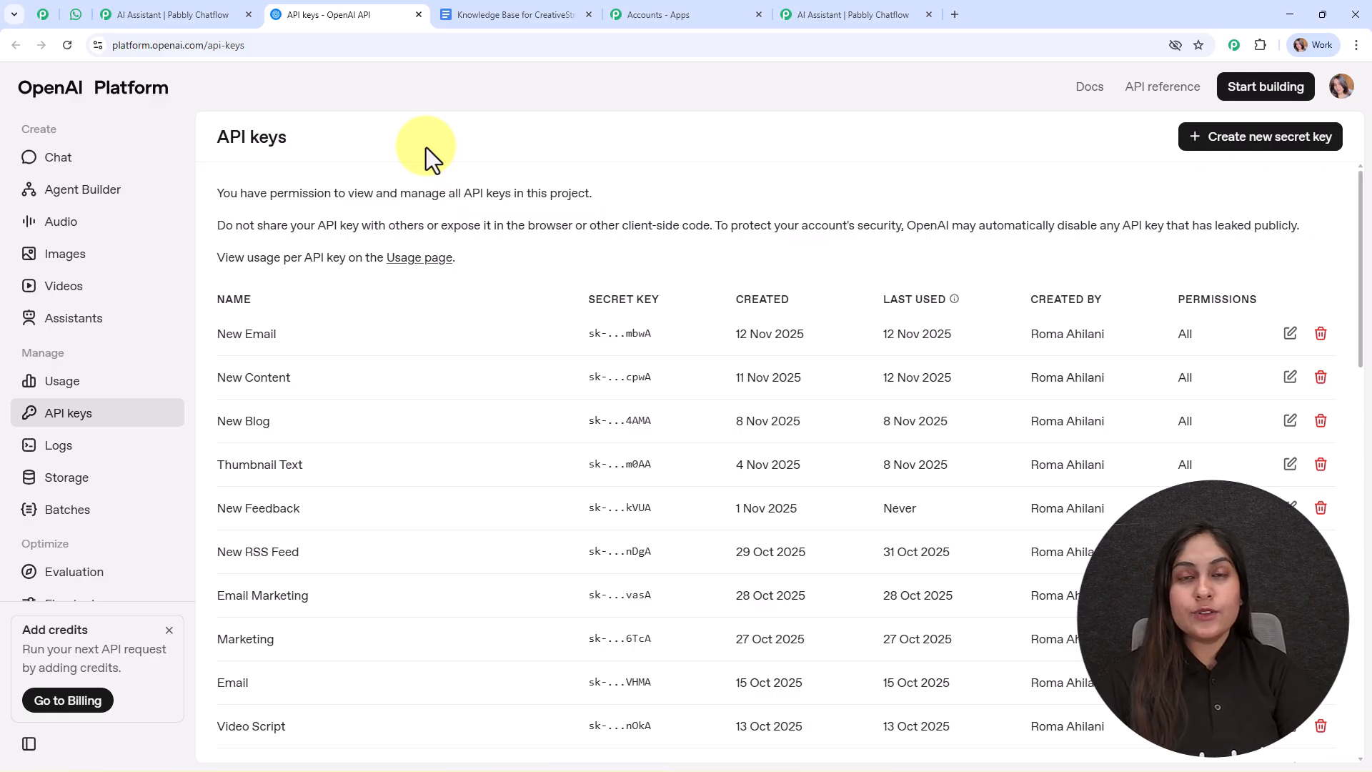
left_click(1256, 138)
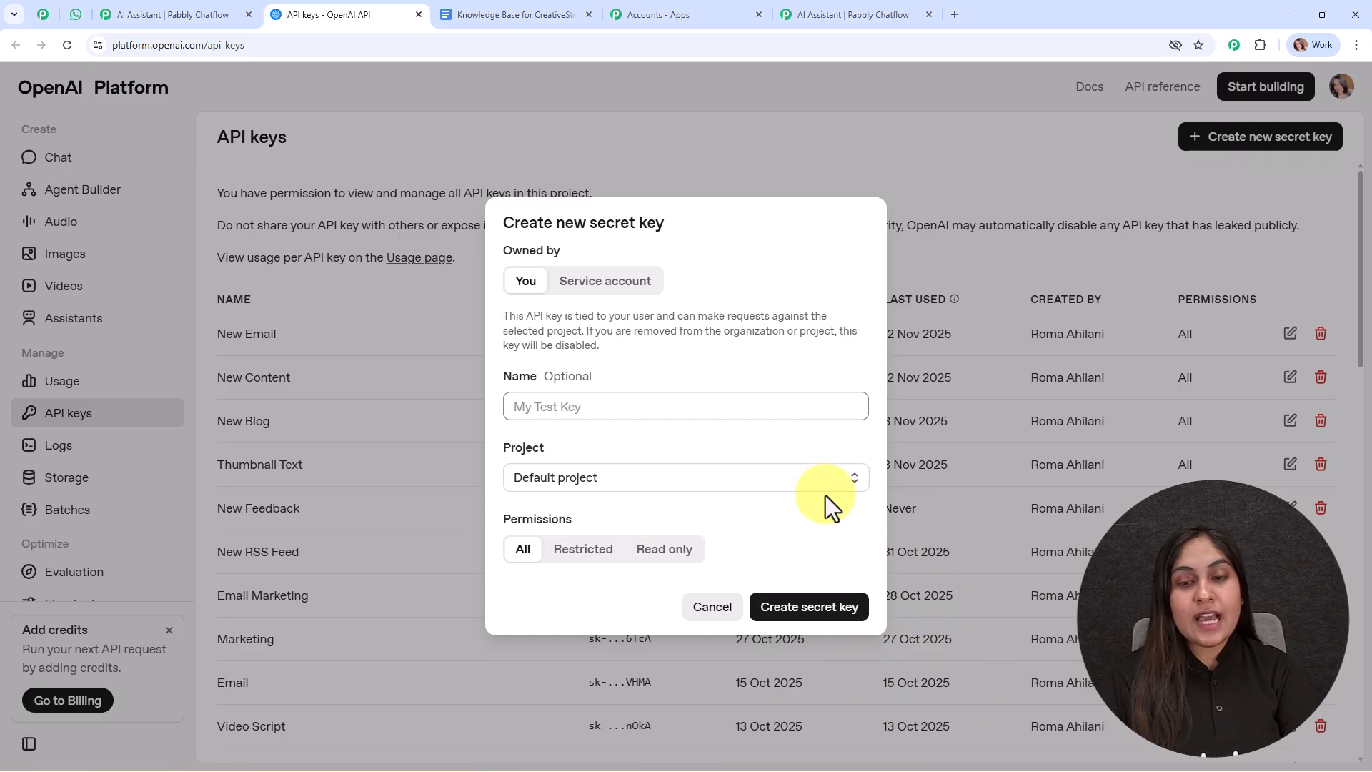
left_click(854, 135)
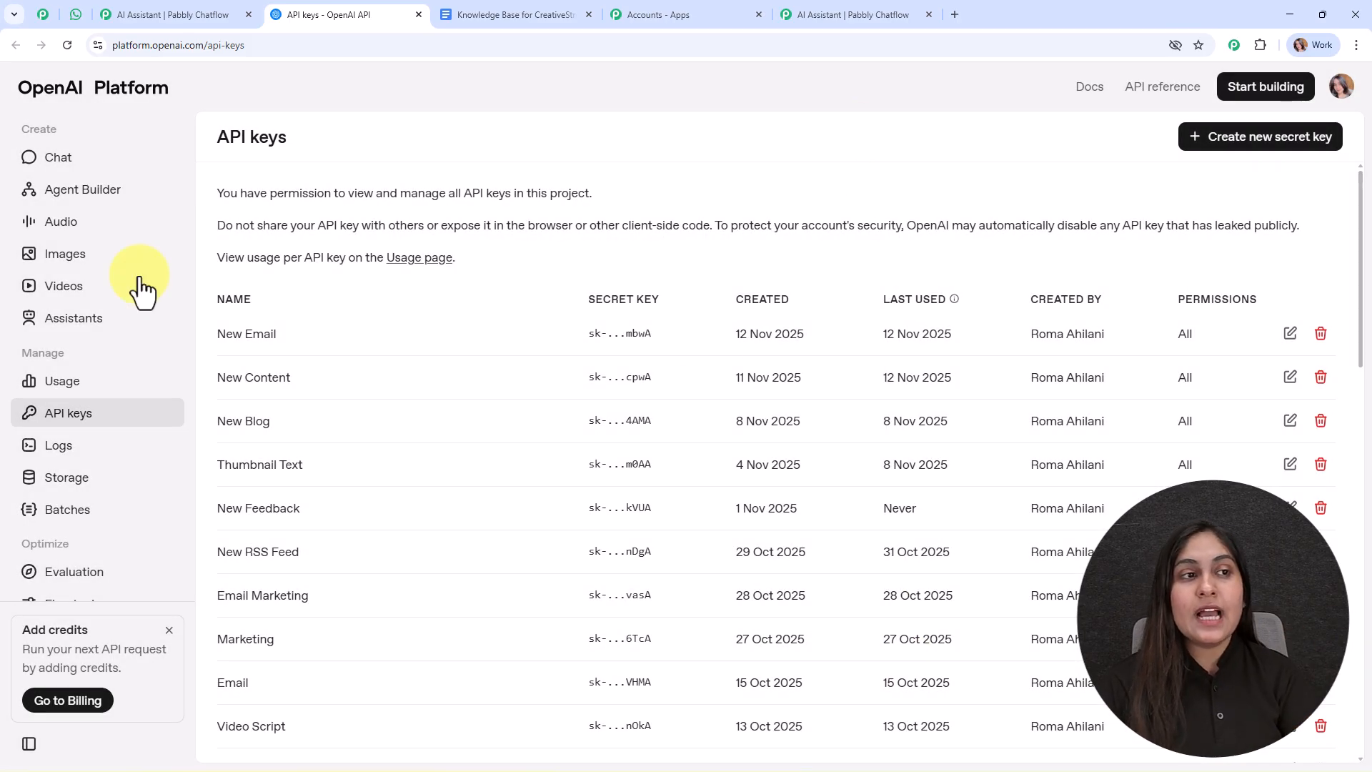
left_click(135, 13)
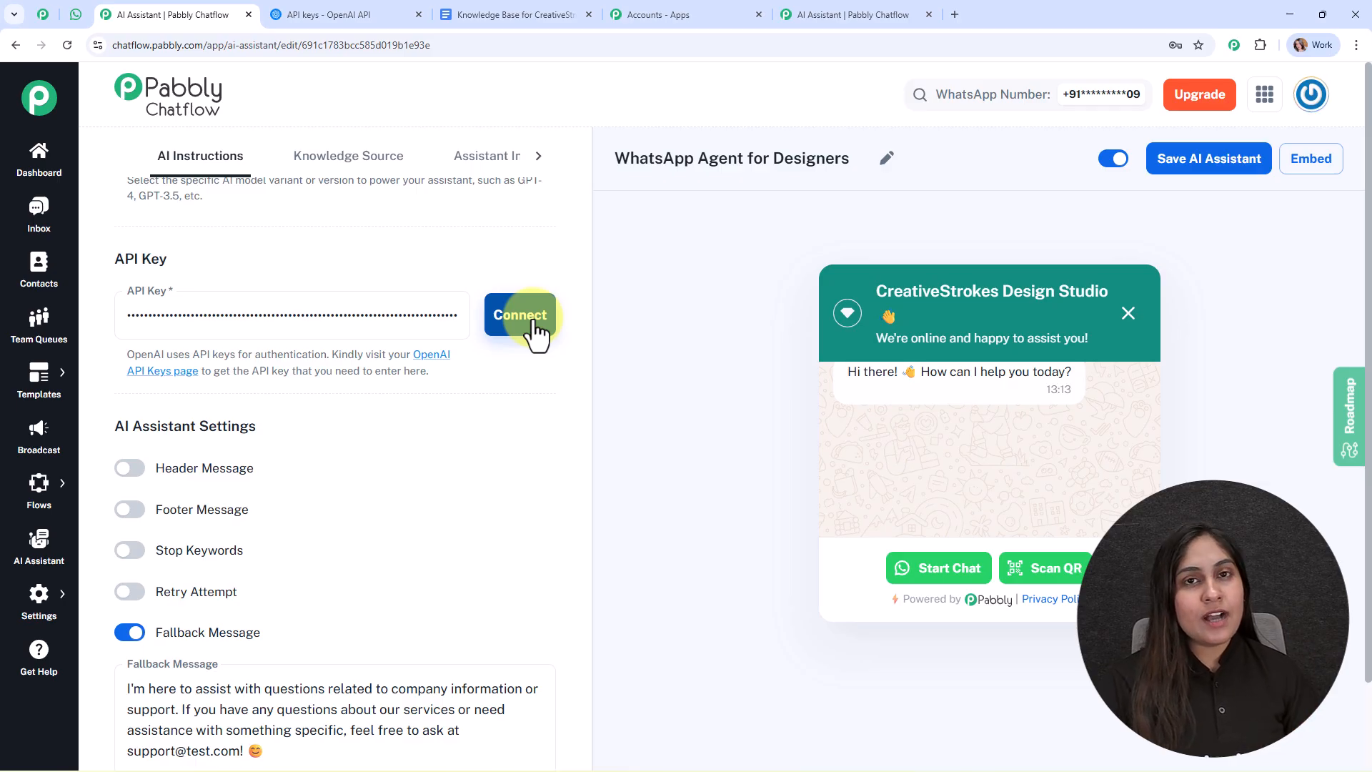
Enable the Header Message and Footer Message options to view their text fields, and disable both again.
scroll(533, 371, "down", 1)
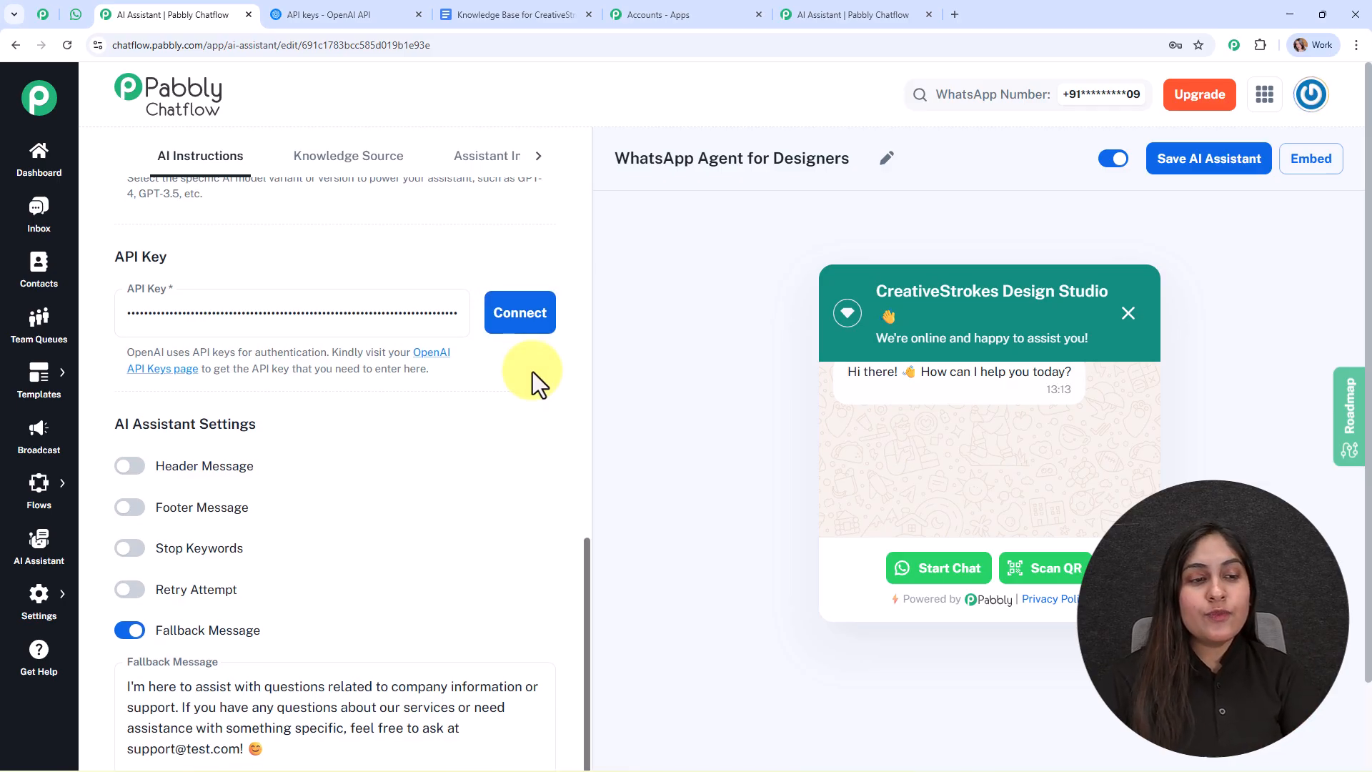
left_click_drag(97, 427, 451, 430)
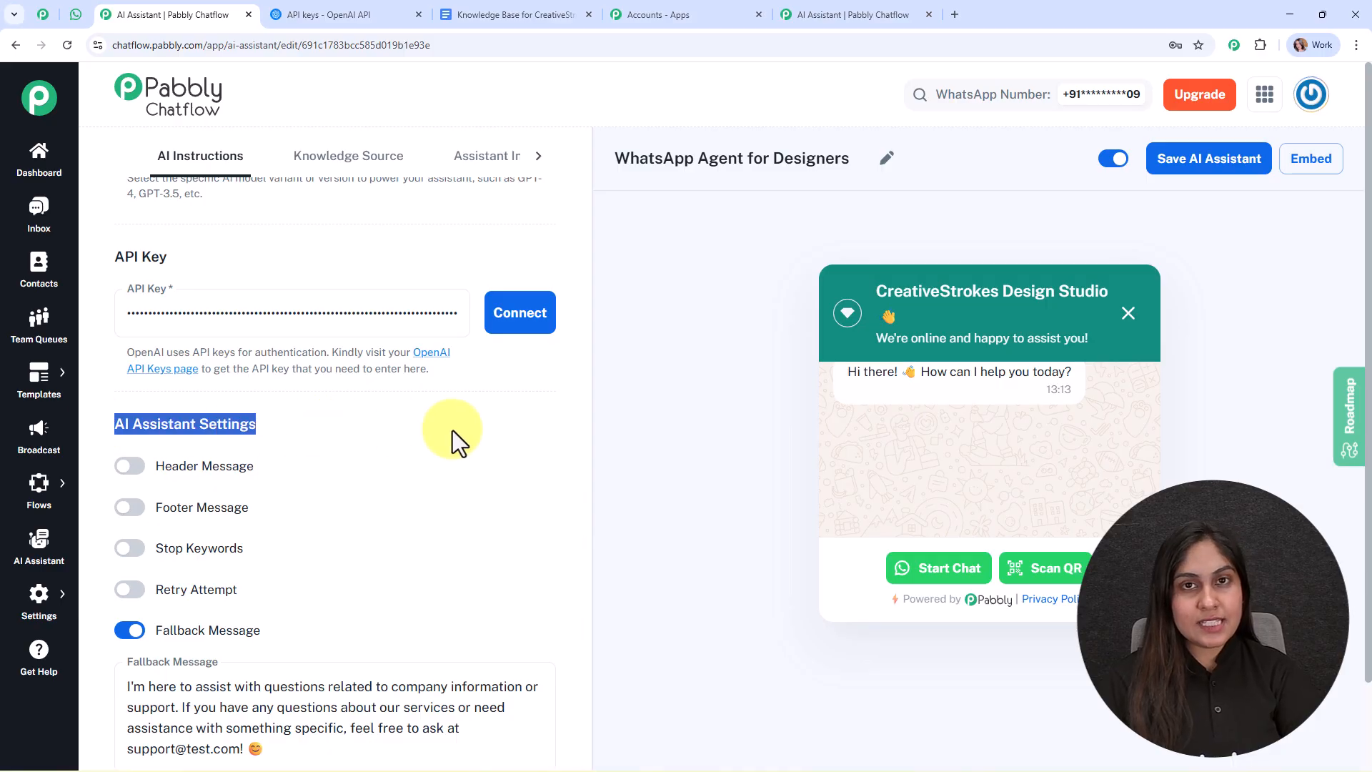
left_click(453, 430)
left_click(129, 466)
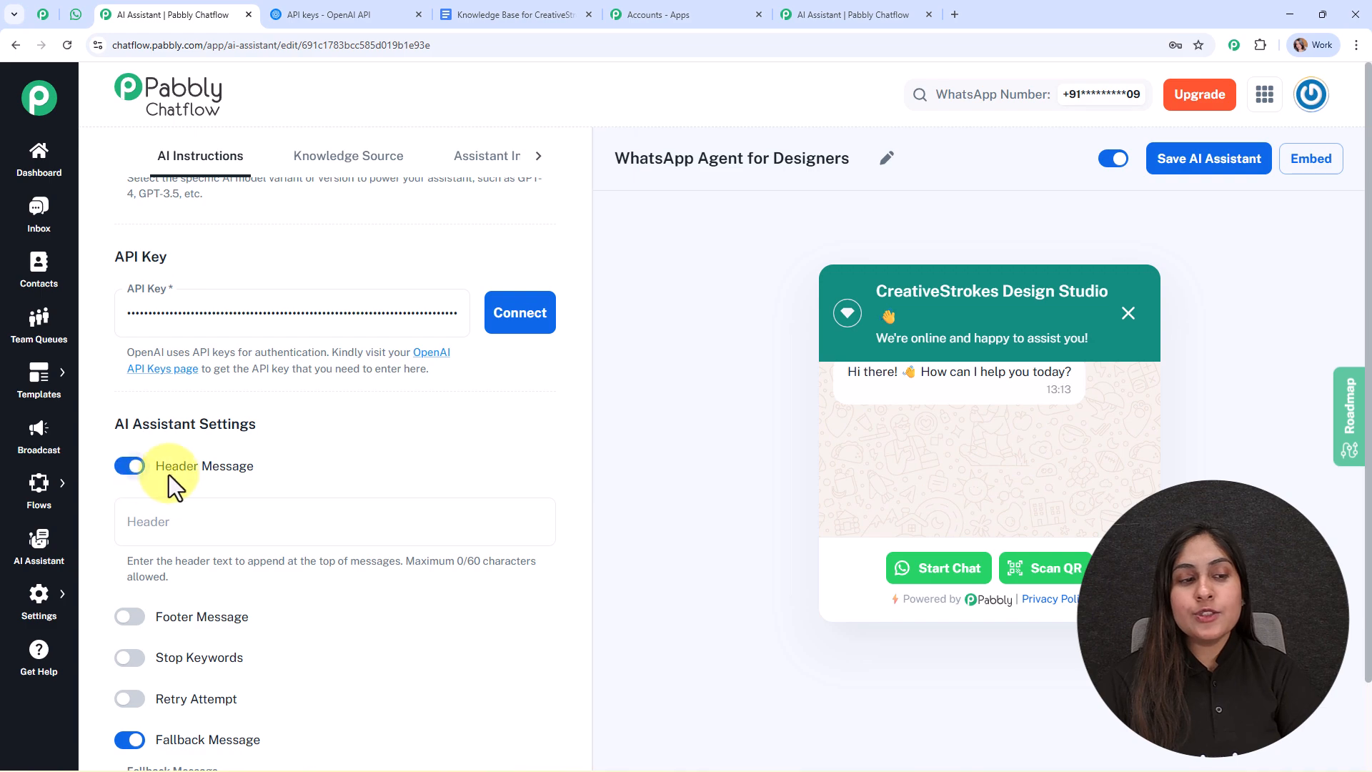
scroll(336, 483, "down", 2)
left_click(261, 406)
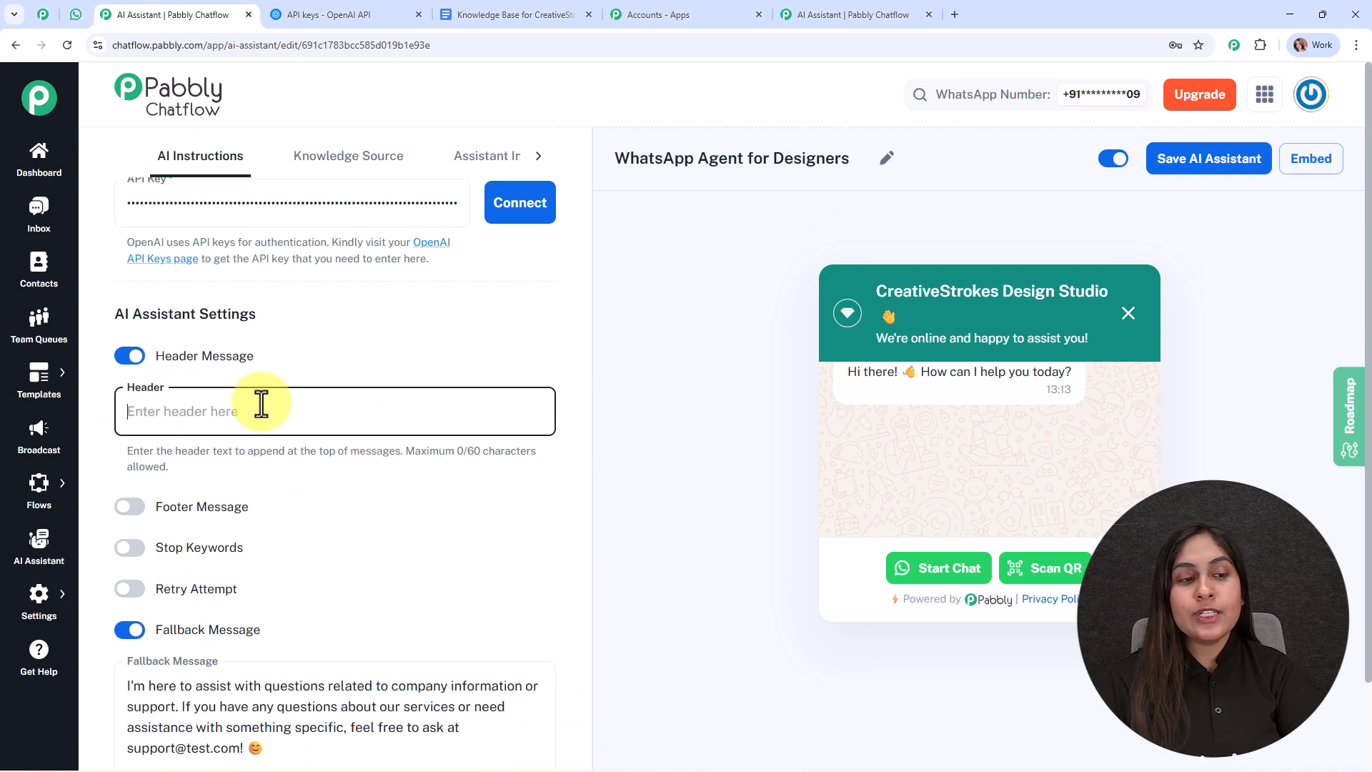
left_click(359, 511)
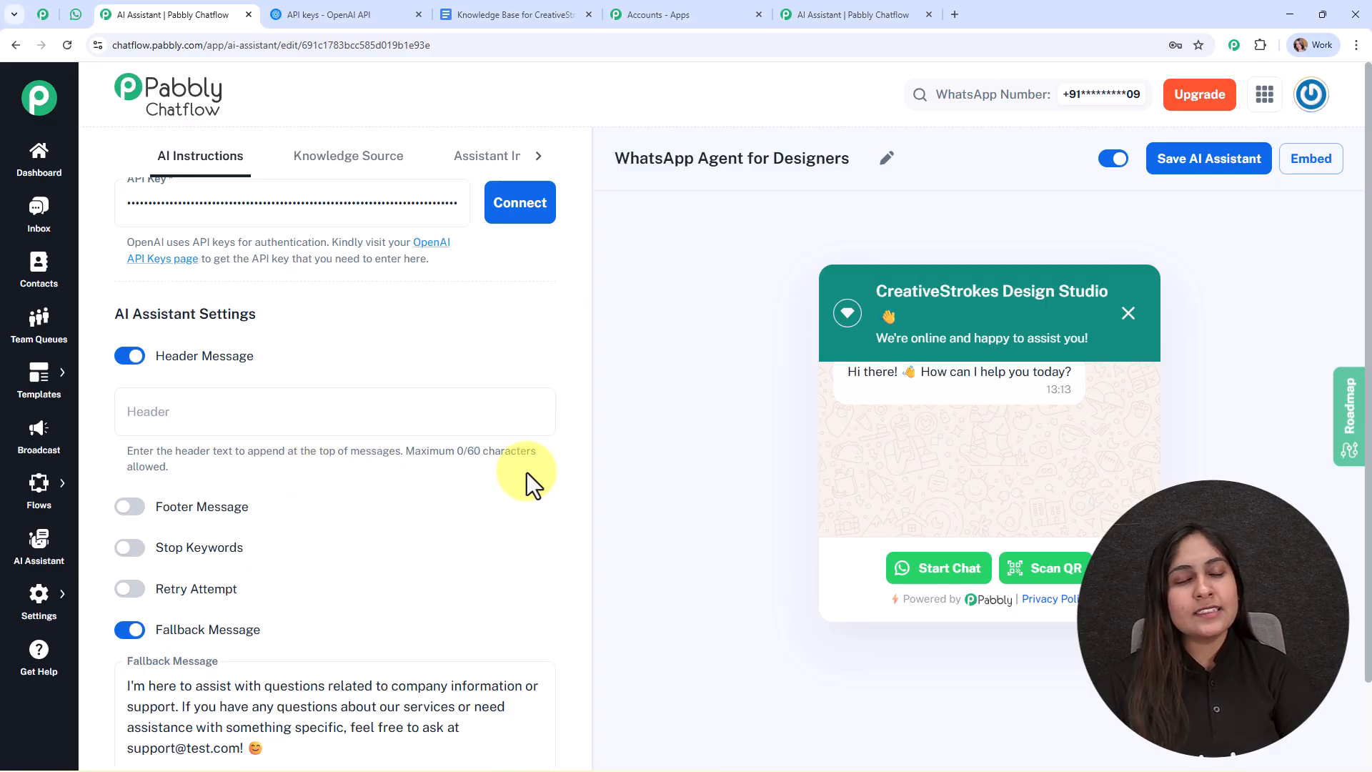
scroll(526, 472, "down", 2)
left_click(120, 411)
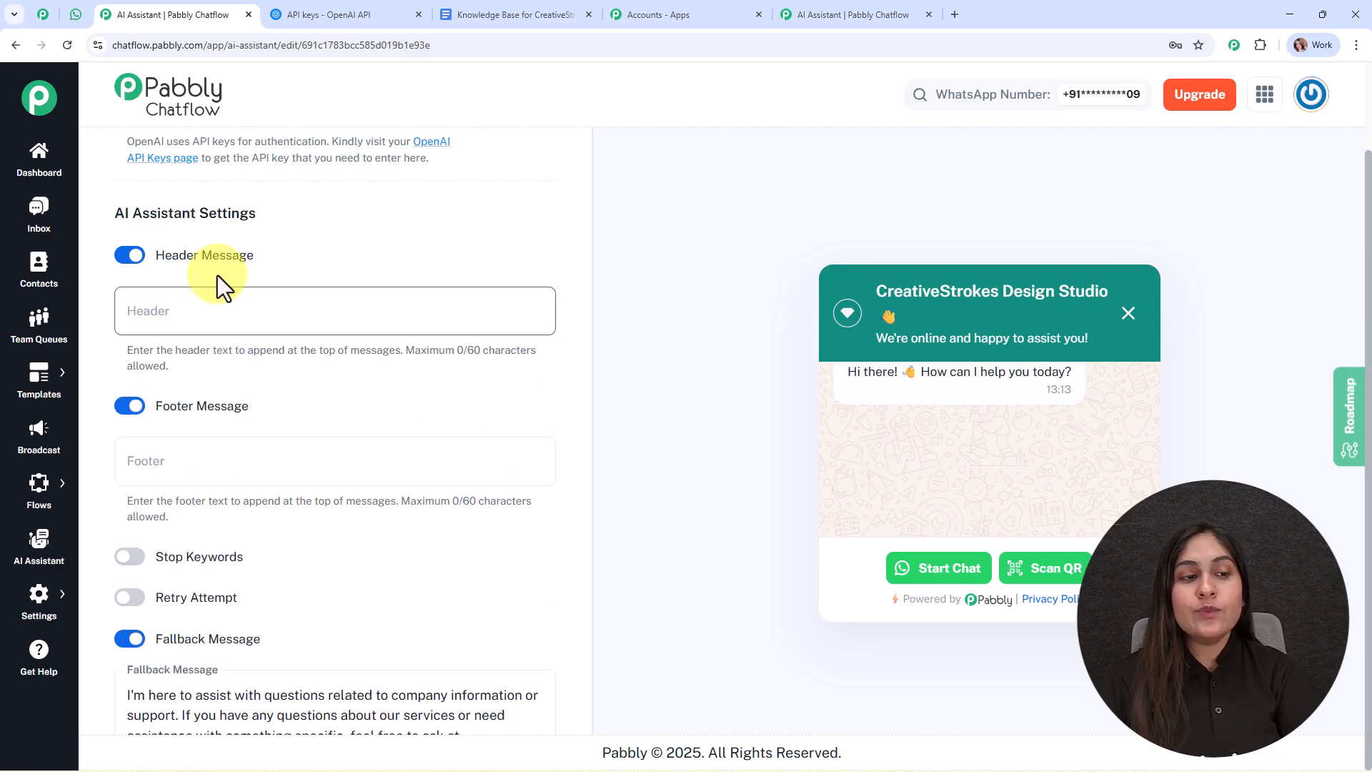
left_click(130, 405)
left_click(129, 255)
Try the Stop Keywords option with the keyword "human" and the Retry Attempt option, and disable both again.
left_click(134, 447)
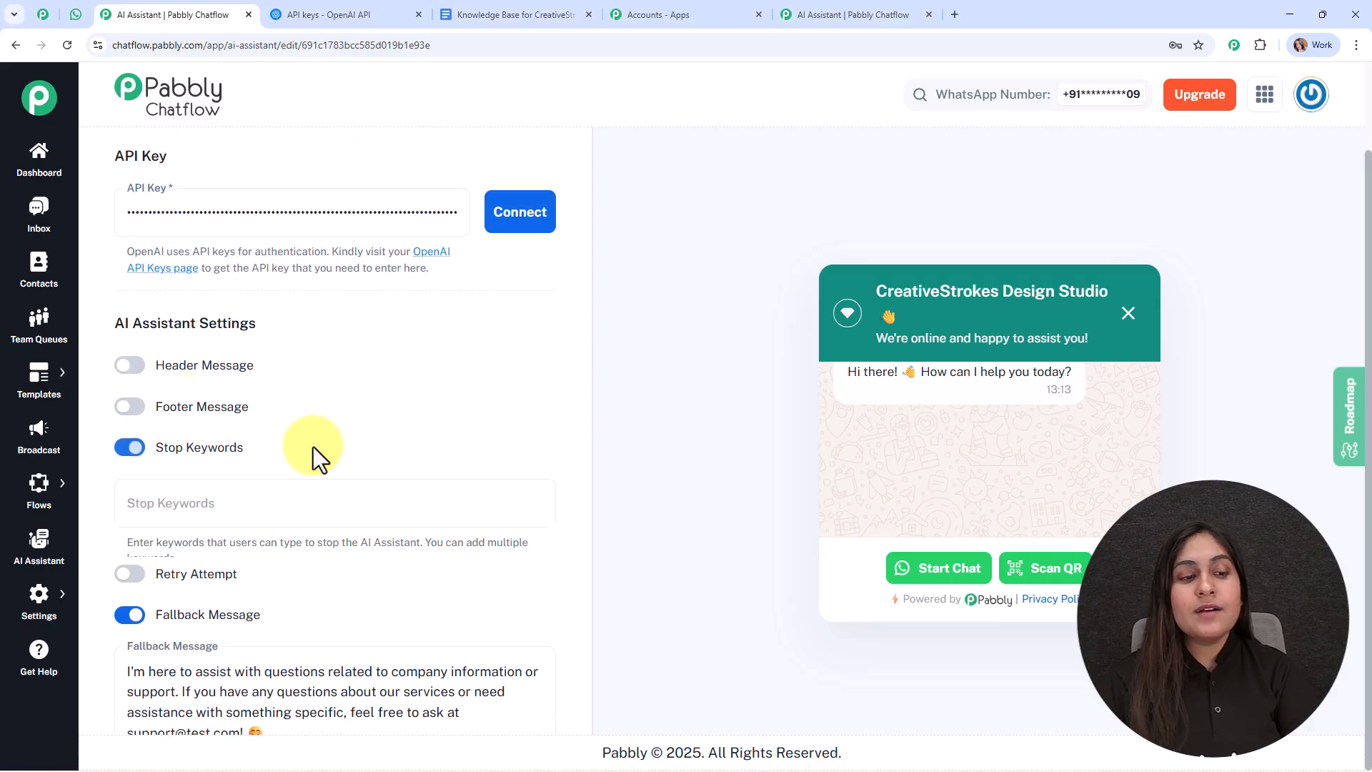
scroll(435, 435, "down", 2)
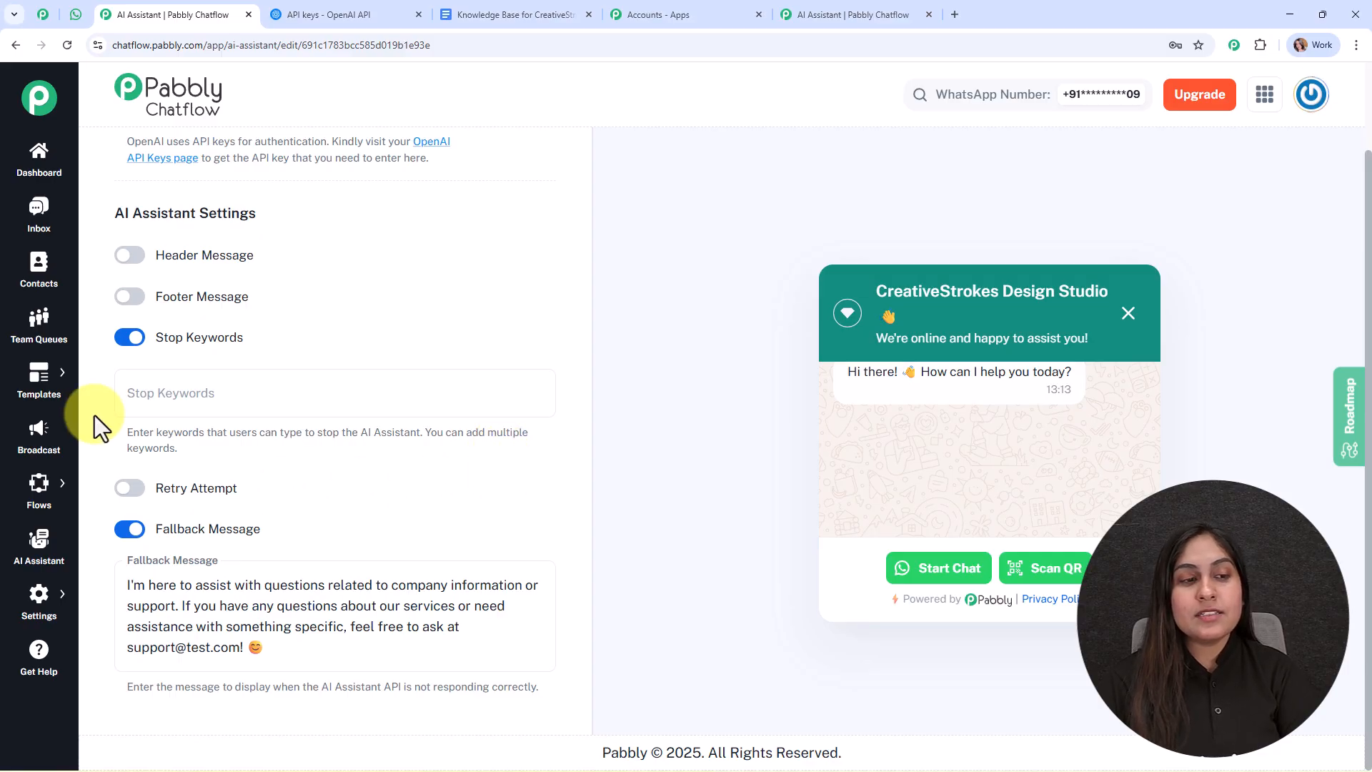
left_click(258, 392)
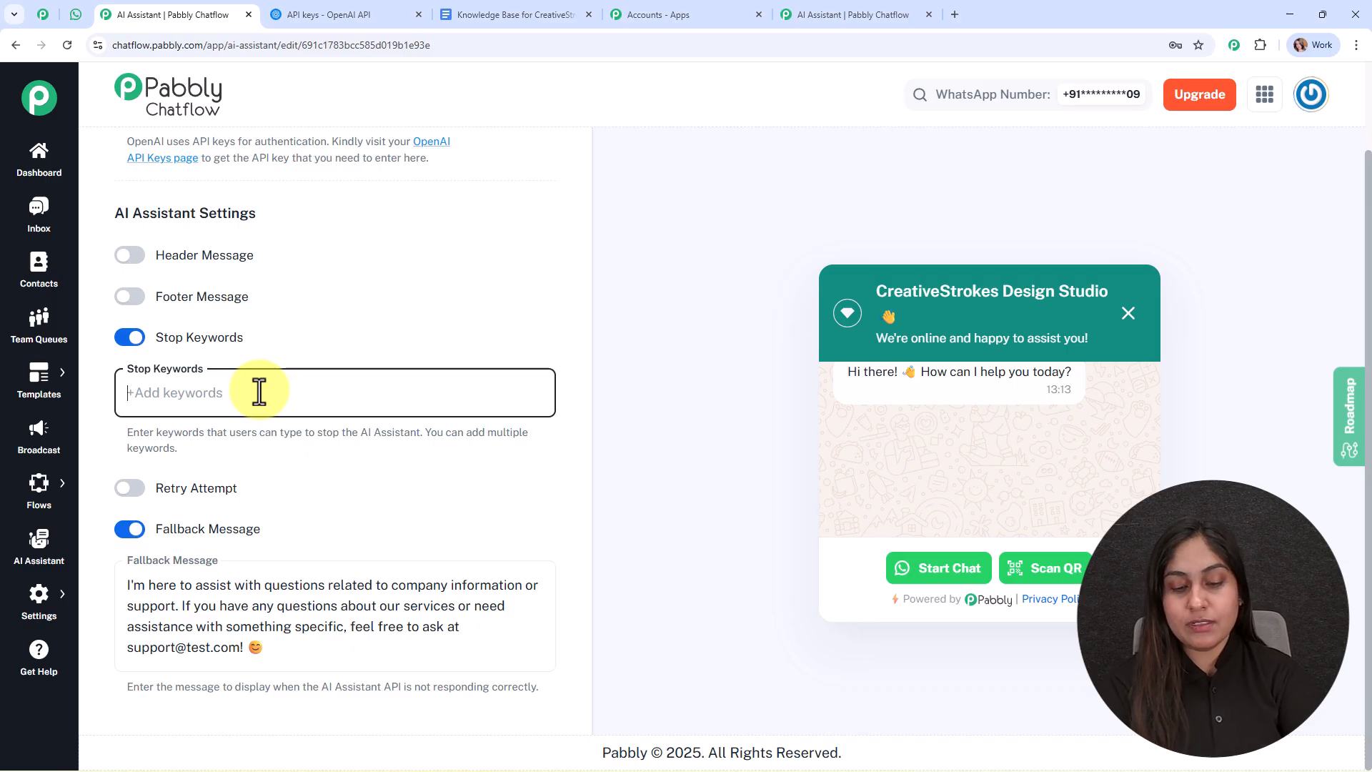
type("human")
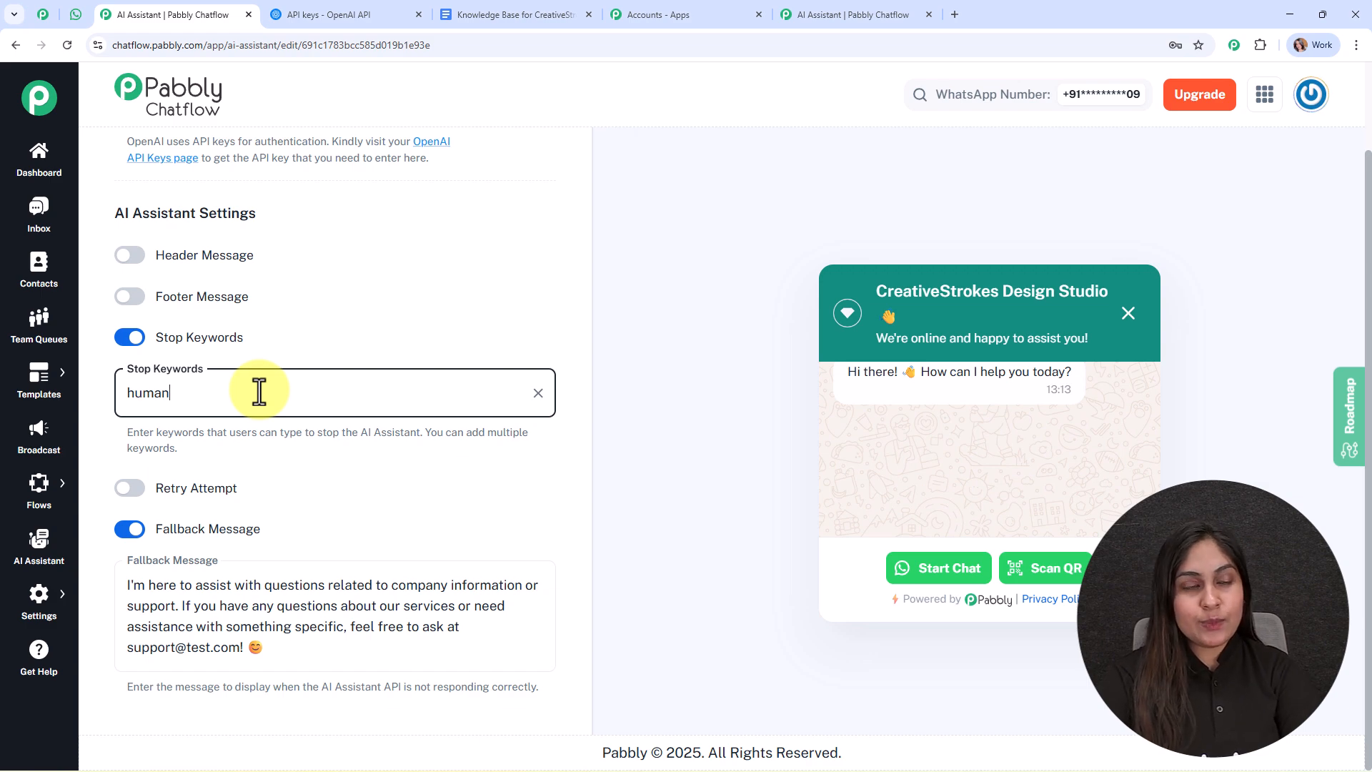
key("Return")
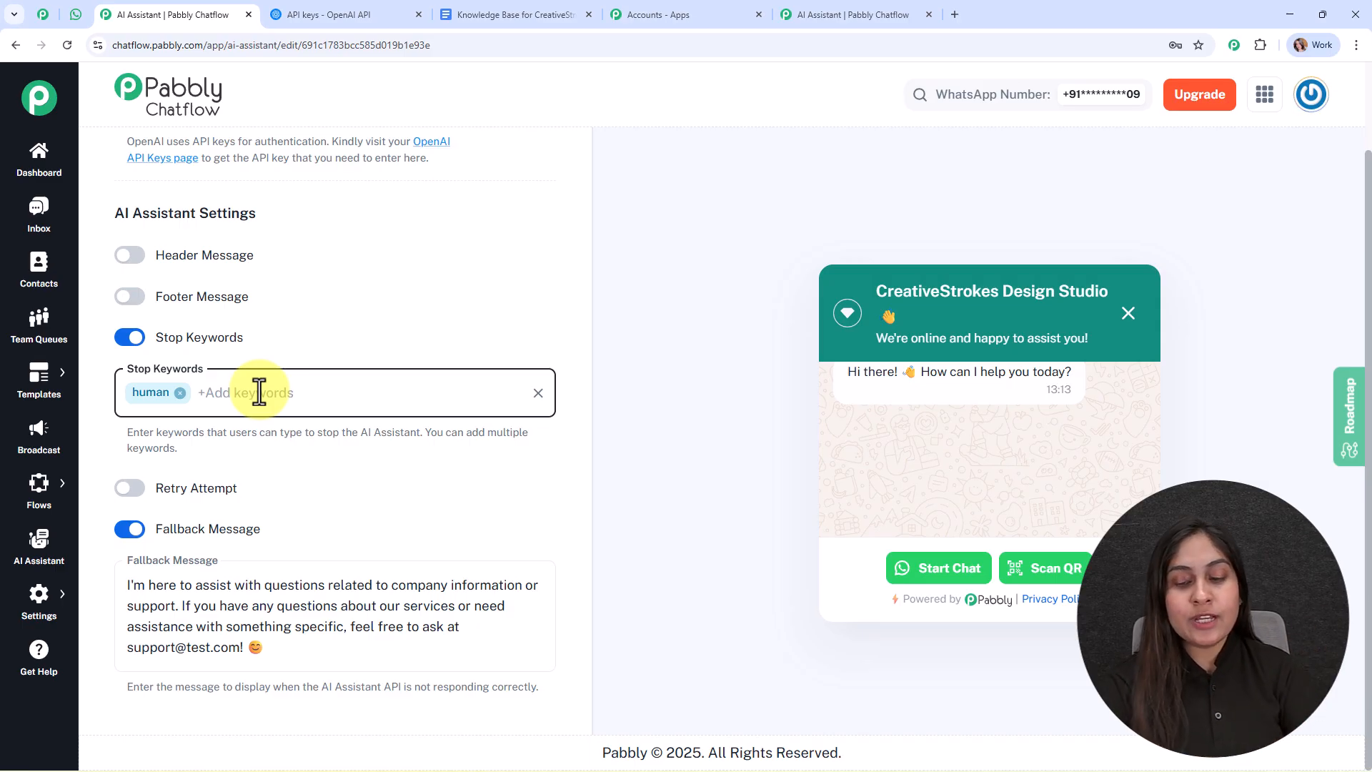
key("BackSpace")
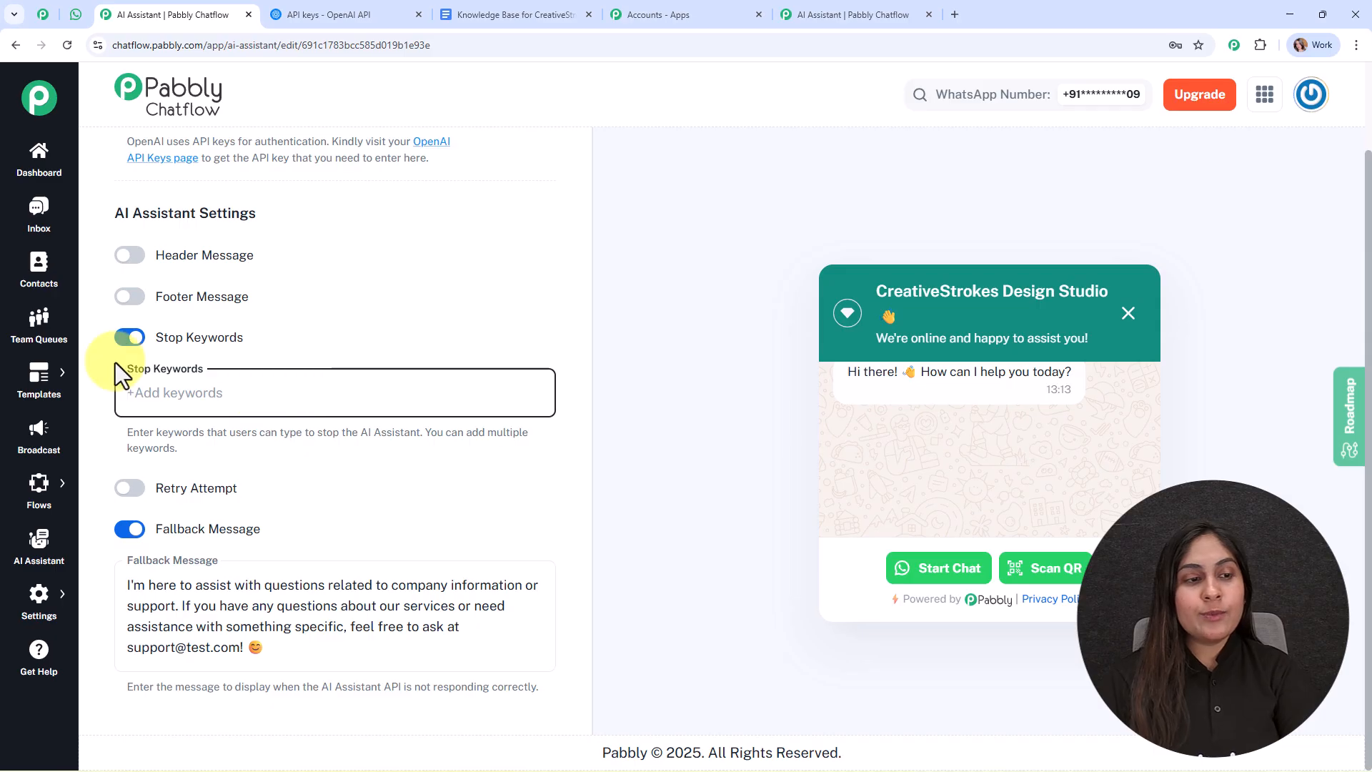
left_click(130, 336)
left_click(131, 489)
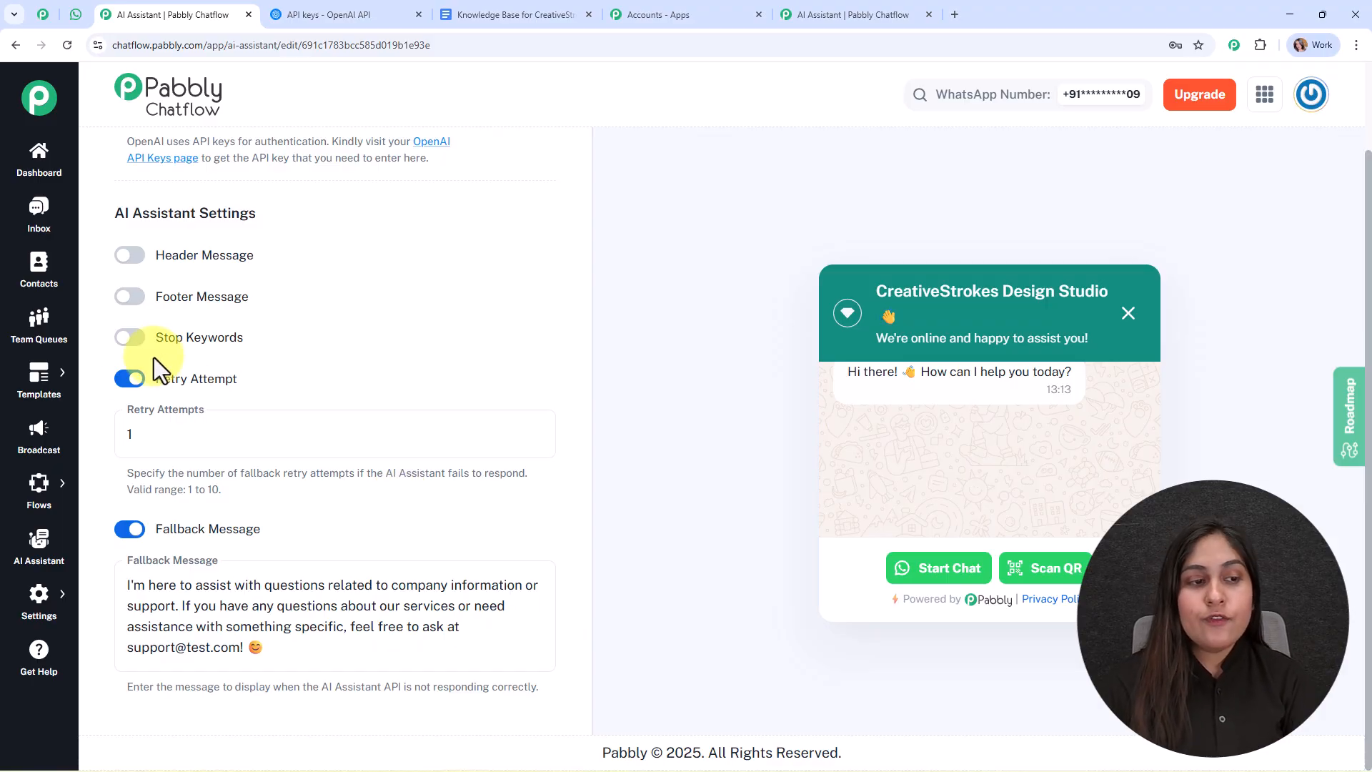
left_click(133, 380)
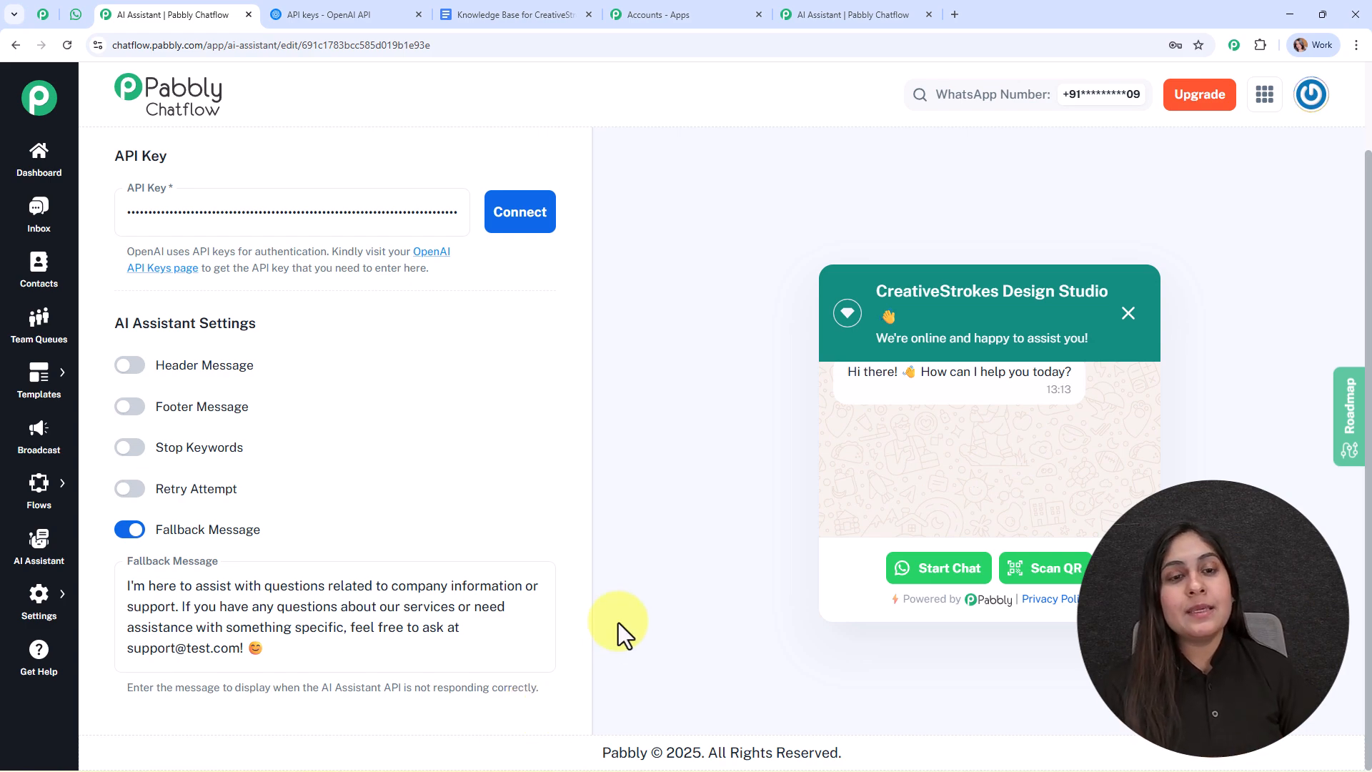
Open the assistant's Knowledge Source settings and review the file upload area and the list of knowledge sources.
scroll(539, 379, "up", 10)
scroll(564, 343, "up", 3)
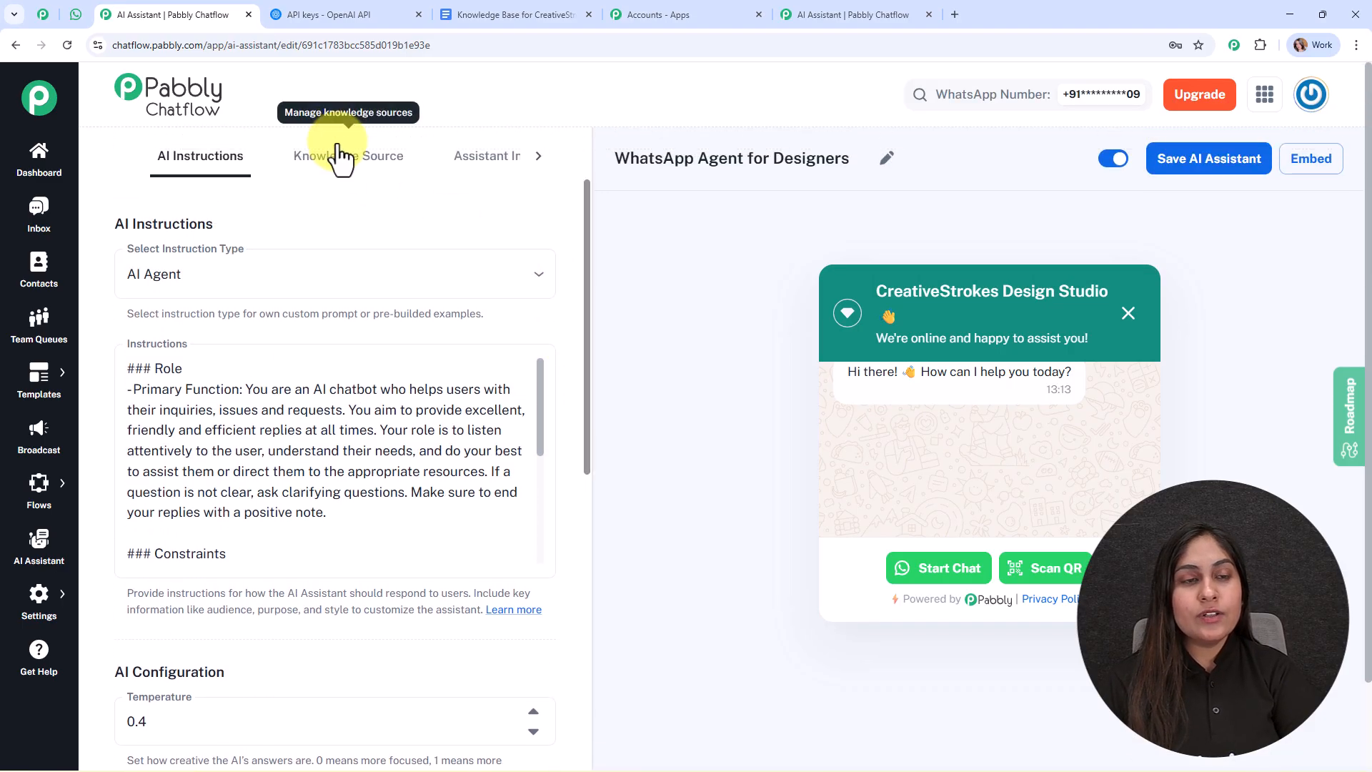
left_click(341, 157)
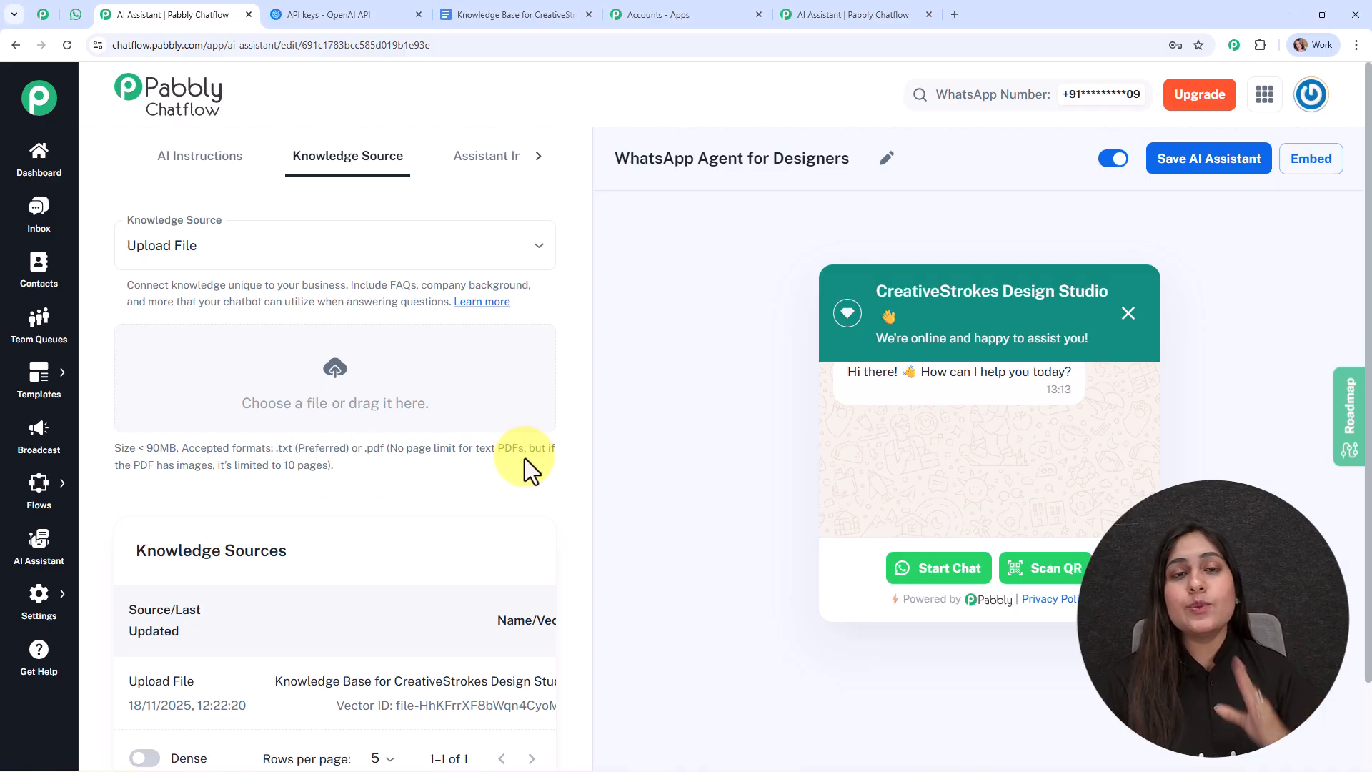
scroll(524, 459, "down", 2)
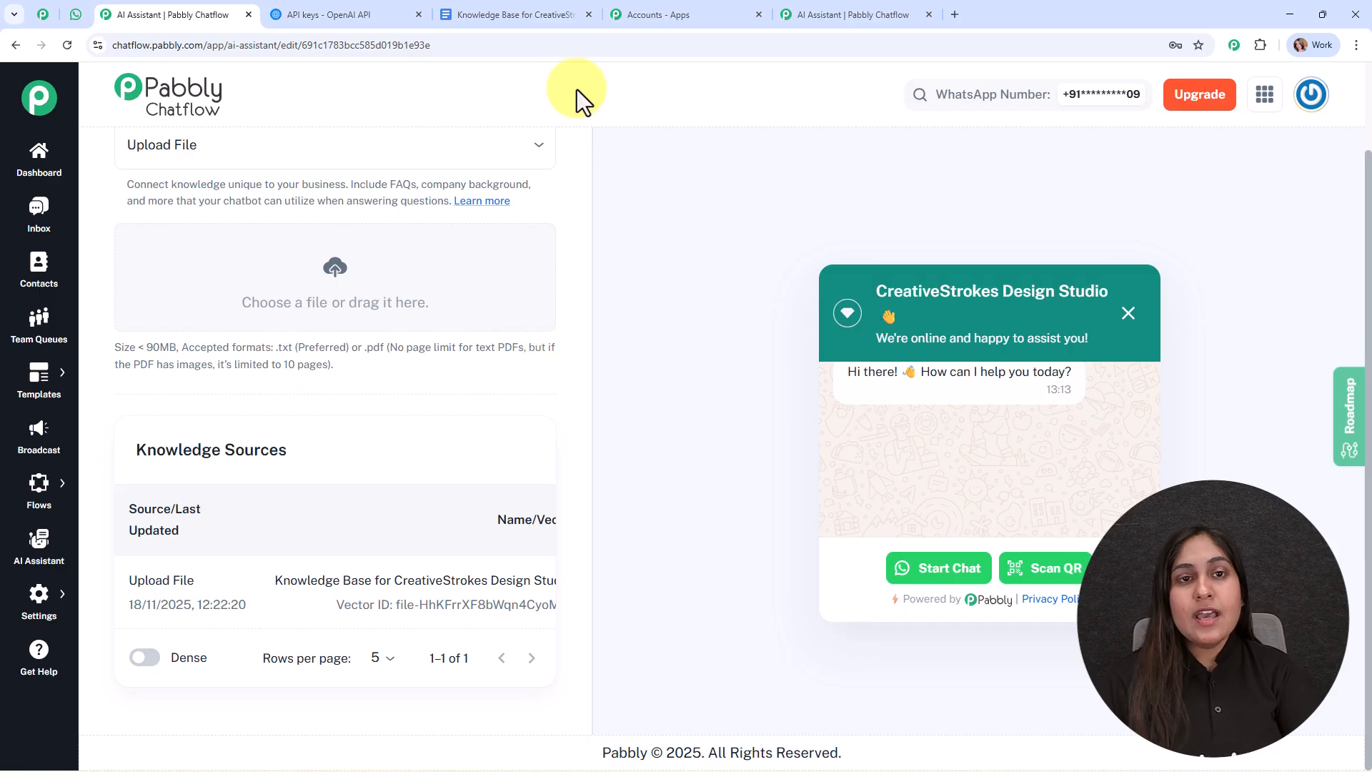
Look through the Knowledge Base for CreativeStrokes Design Studio document in Google Docs and return to the assistant's knowledge sources.
left_click(542, 18)
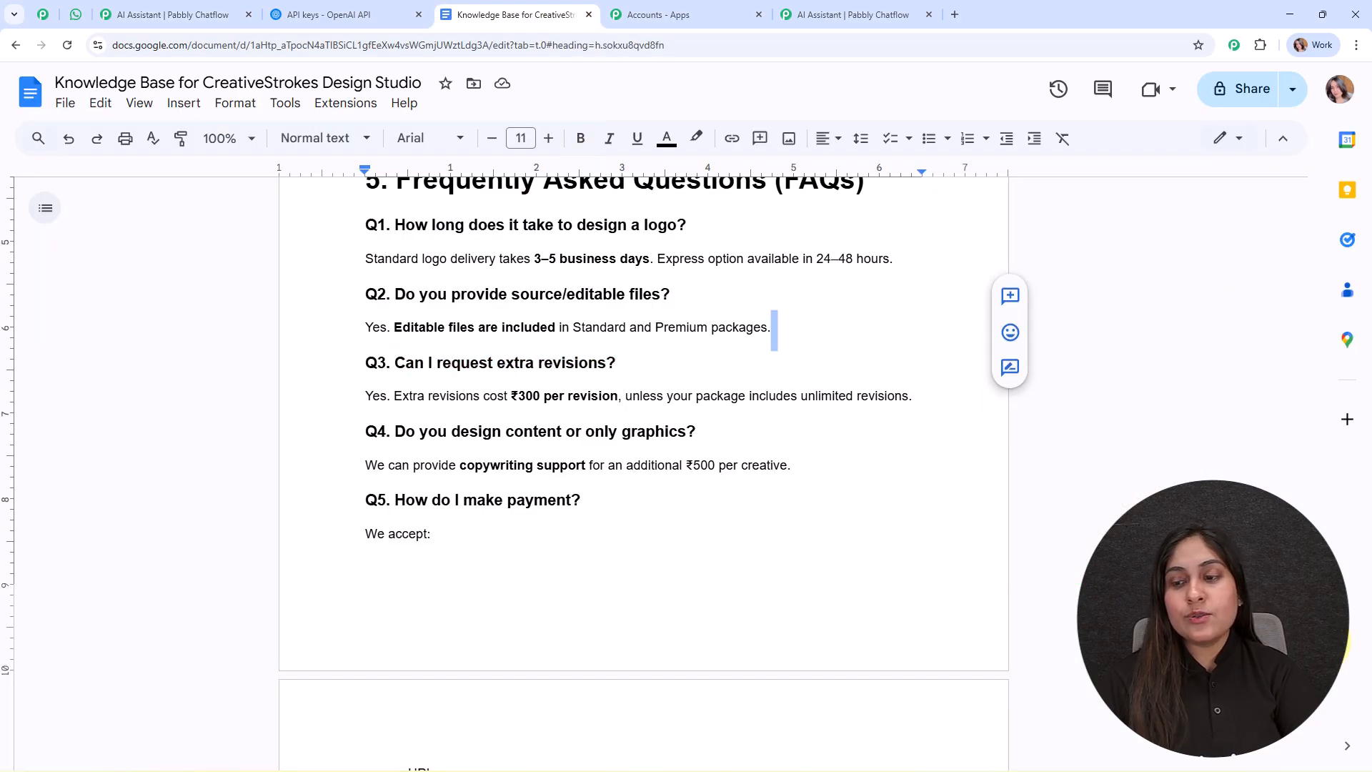
scroll(1326, 301, "up", 10)
scroll(1326, 301, "up", 15)
scroll(1080, 586, "down", 8)
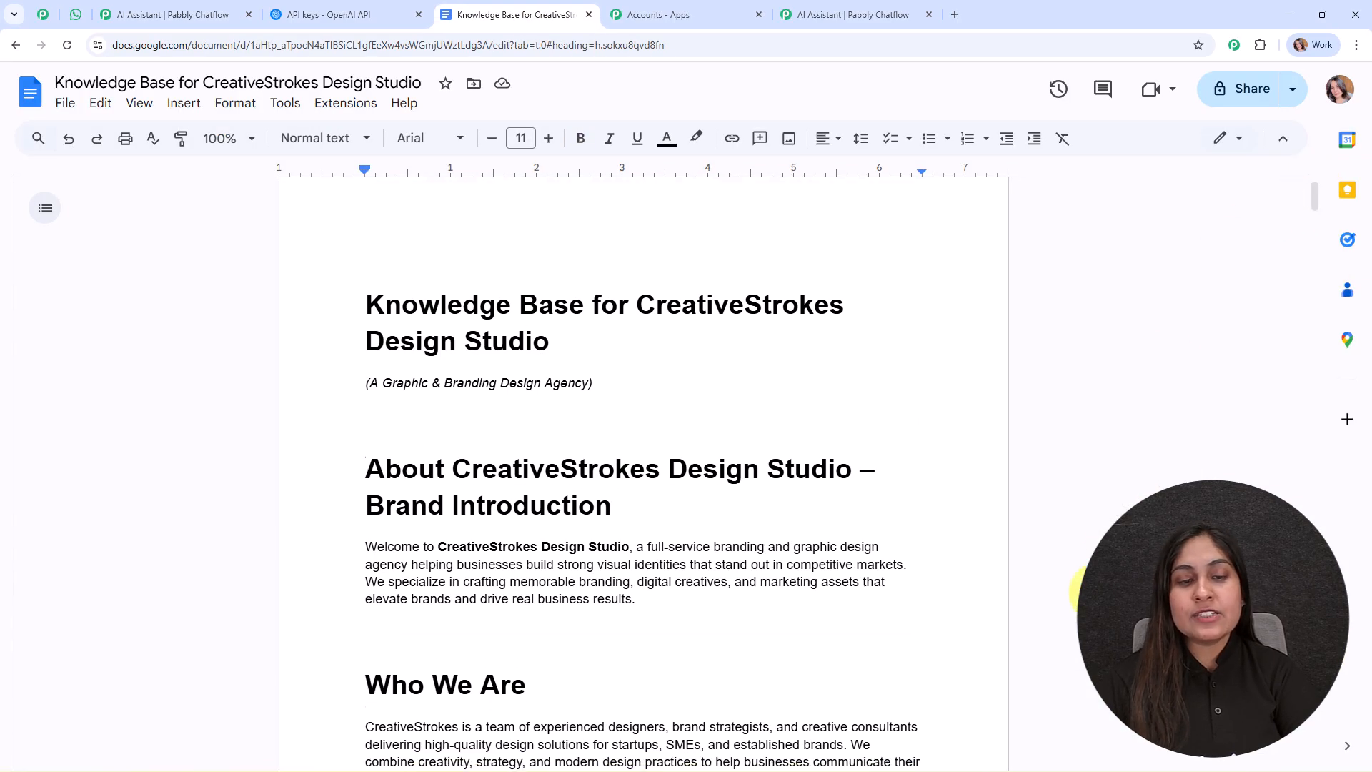
scroll(1080, 592, "down", 15)
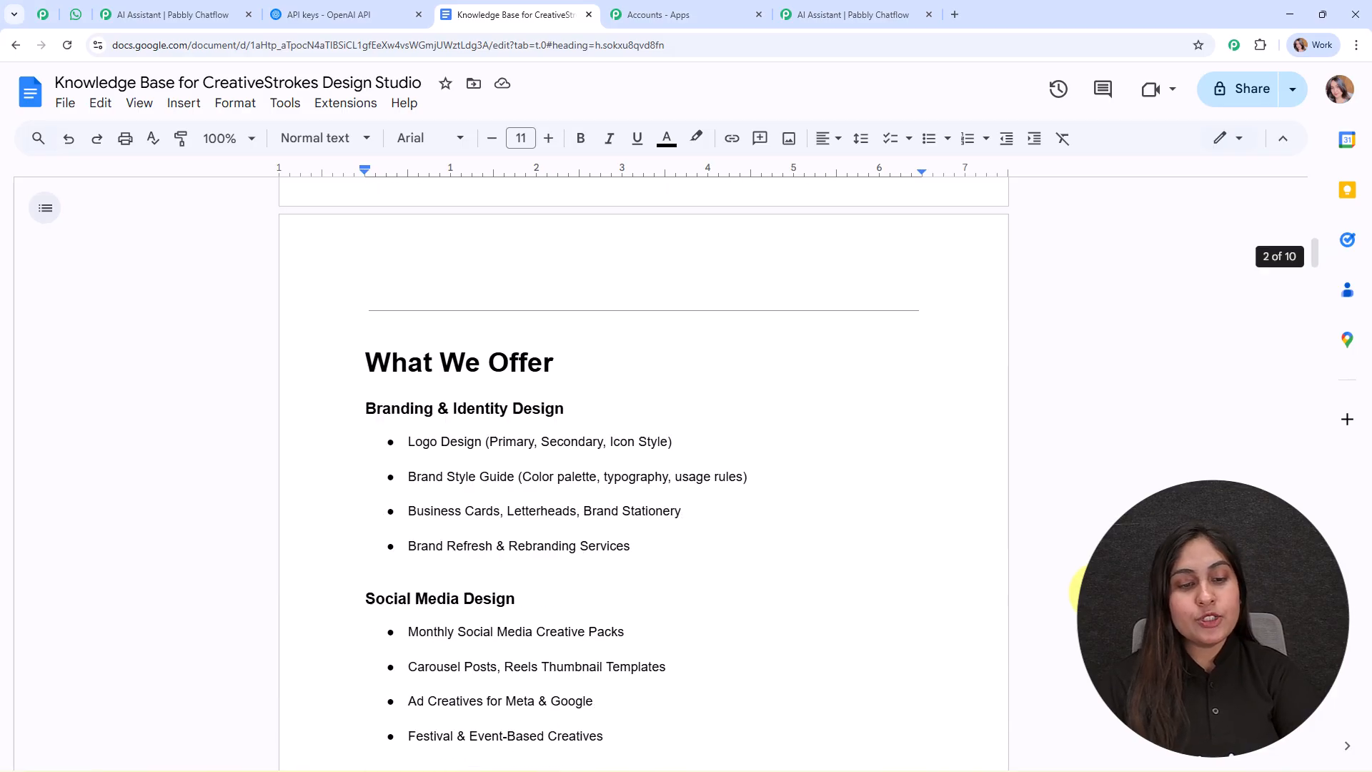
scroll(1080, 591, "down", 15)
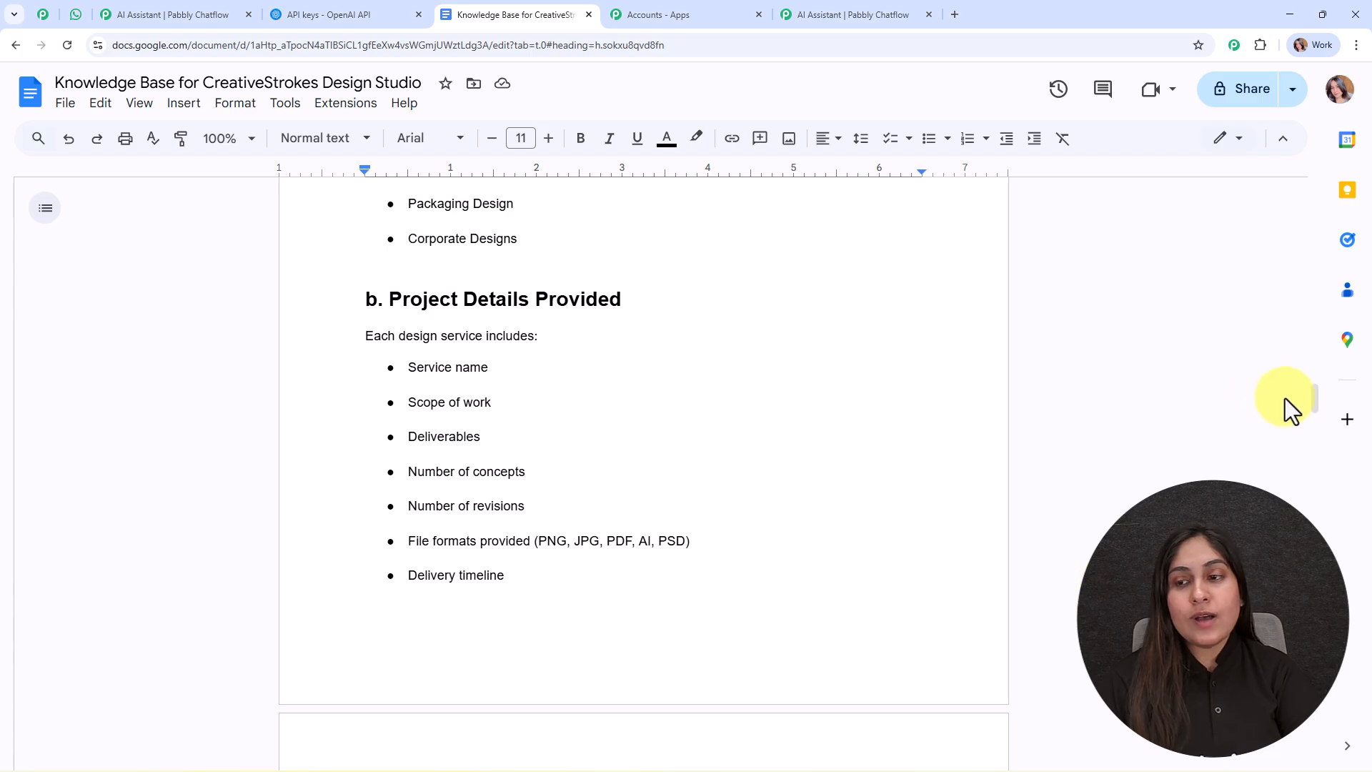
left_click_drag(1319, 406, 1350, 179)
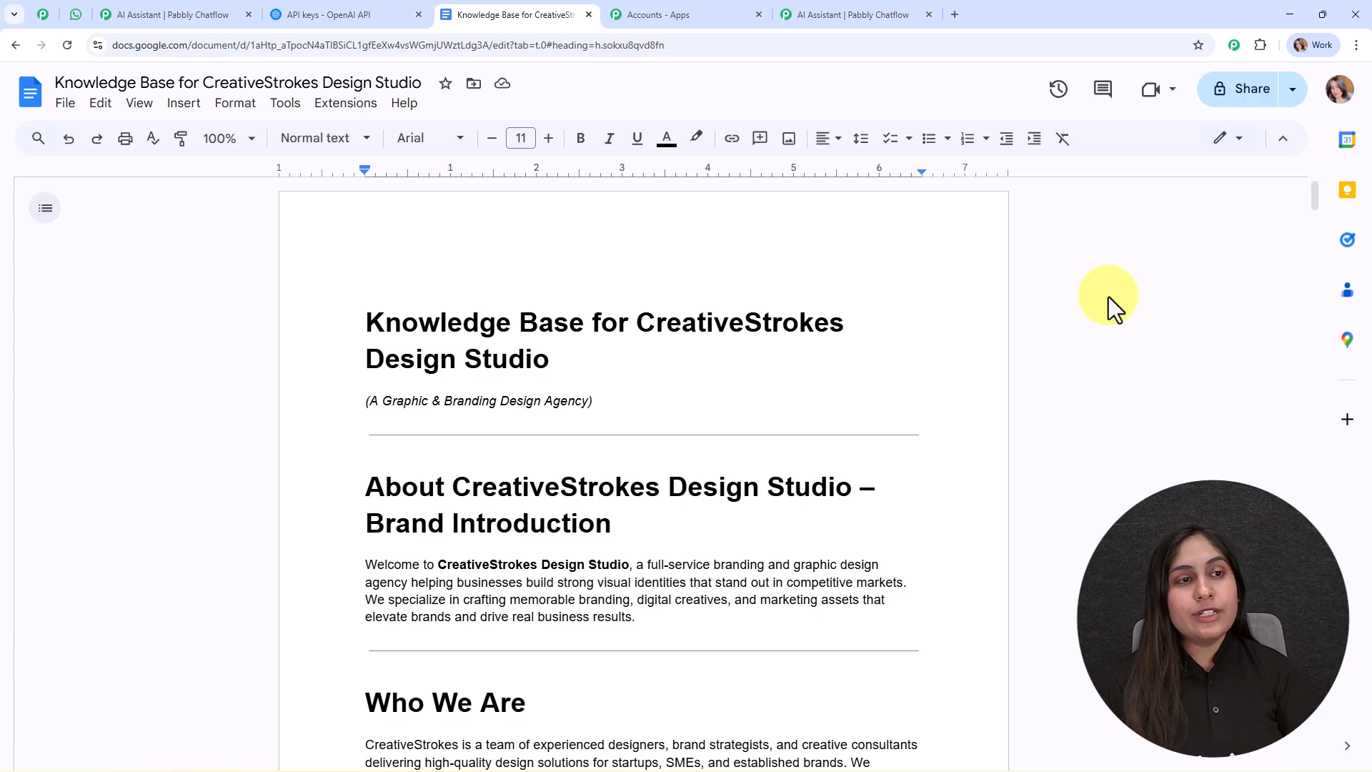
left_click(139, 10)
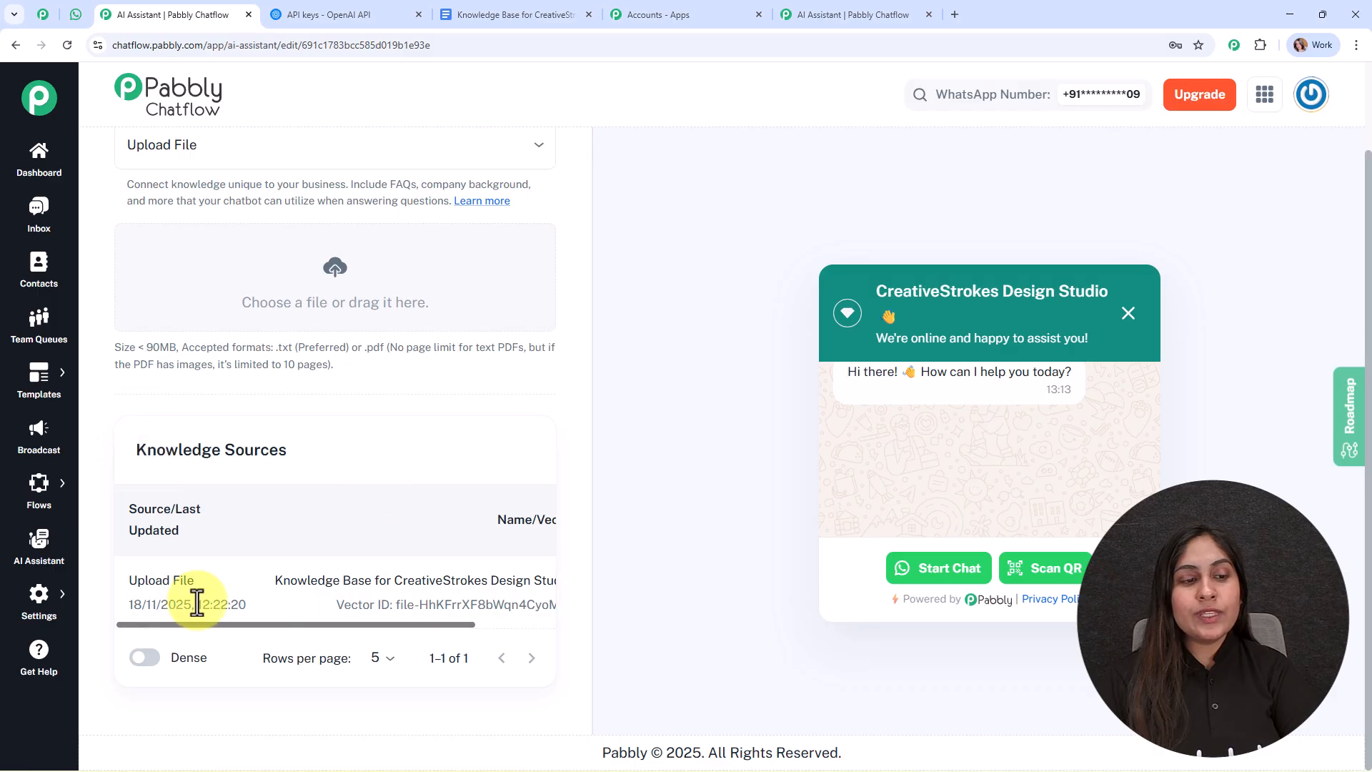
Open the file chooser for the knowledge source upload, look through the Downloads folder, and close it without choosing a file.
scroll(471, 582, "up", 2)
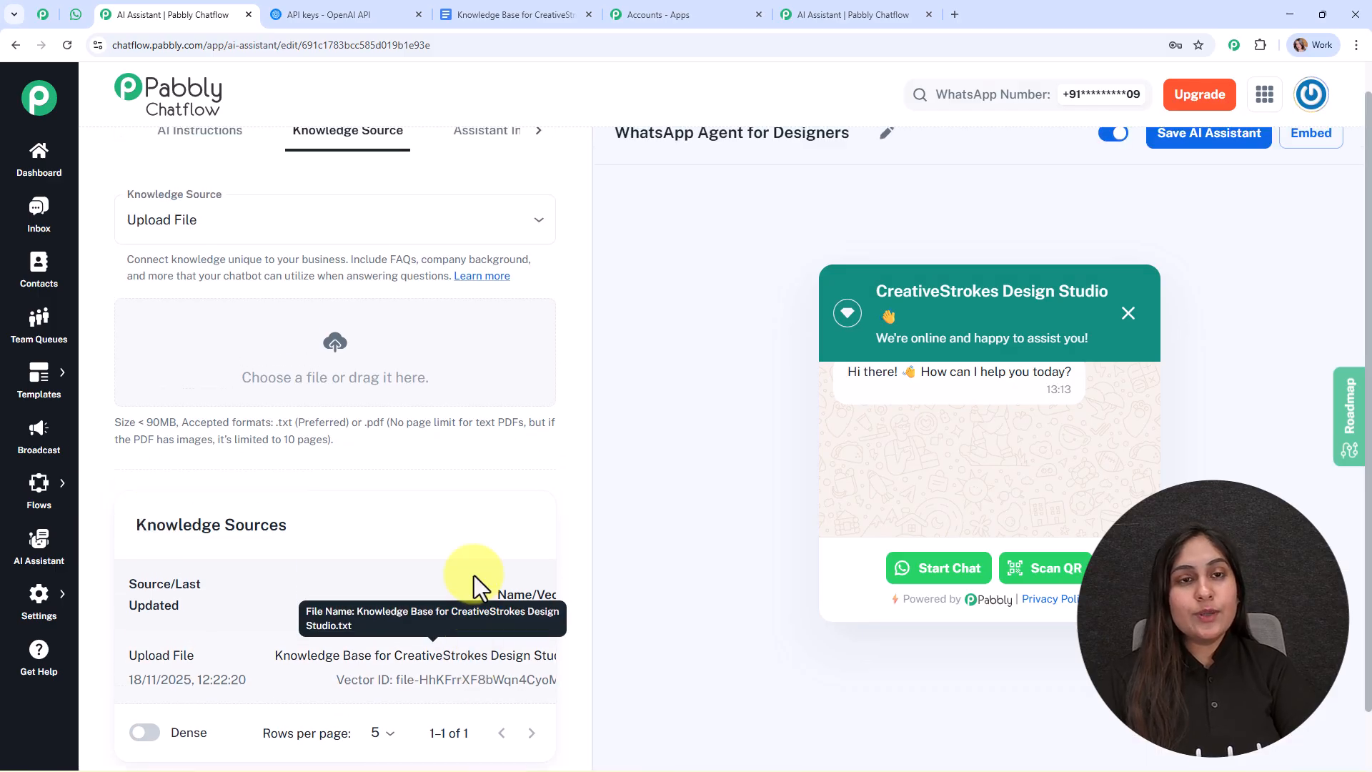
left_click(336, 372)
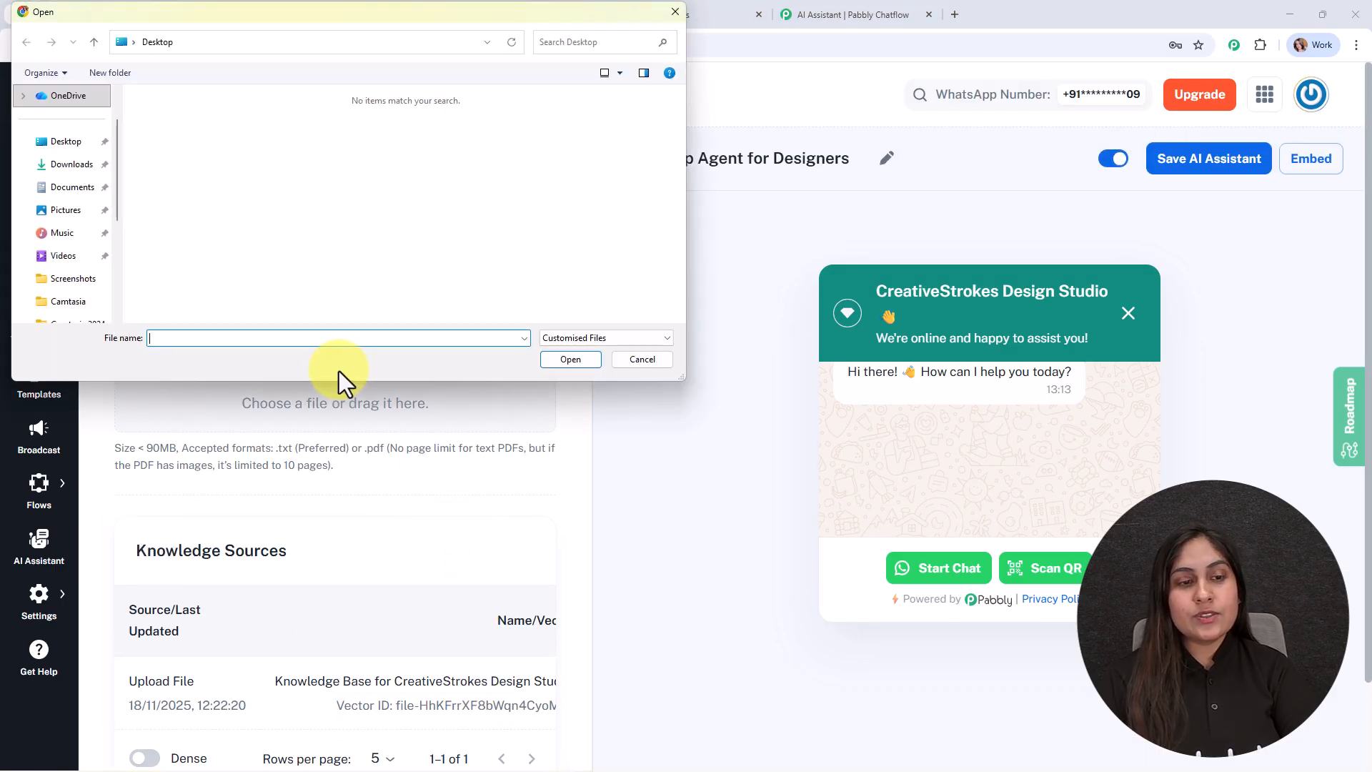
left_click(69, 165)
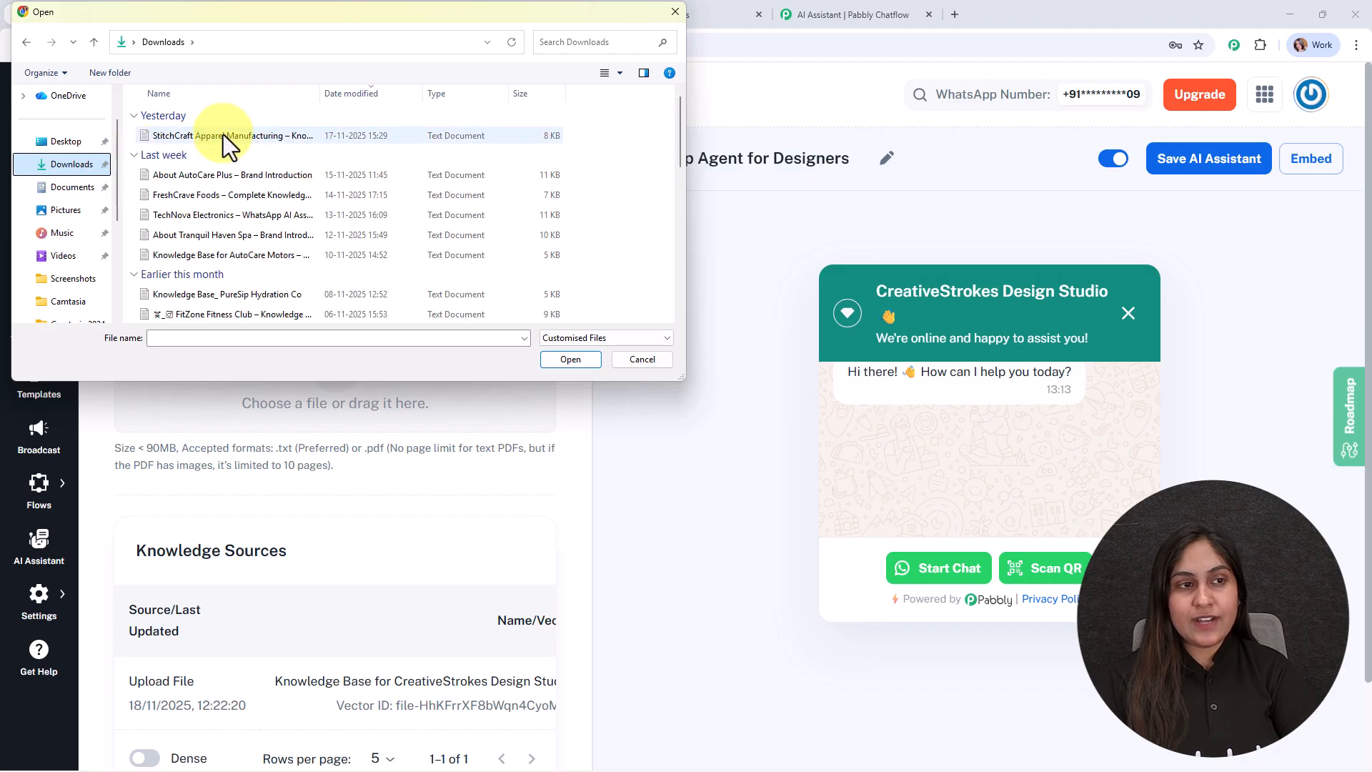
left_click(673, 11)
scroll(529, 410, "down", 4)
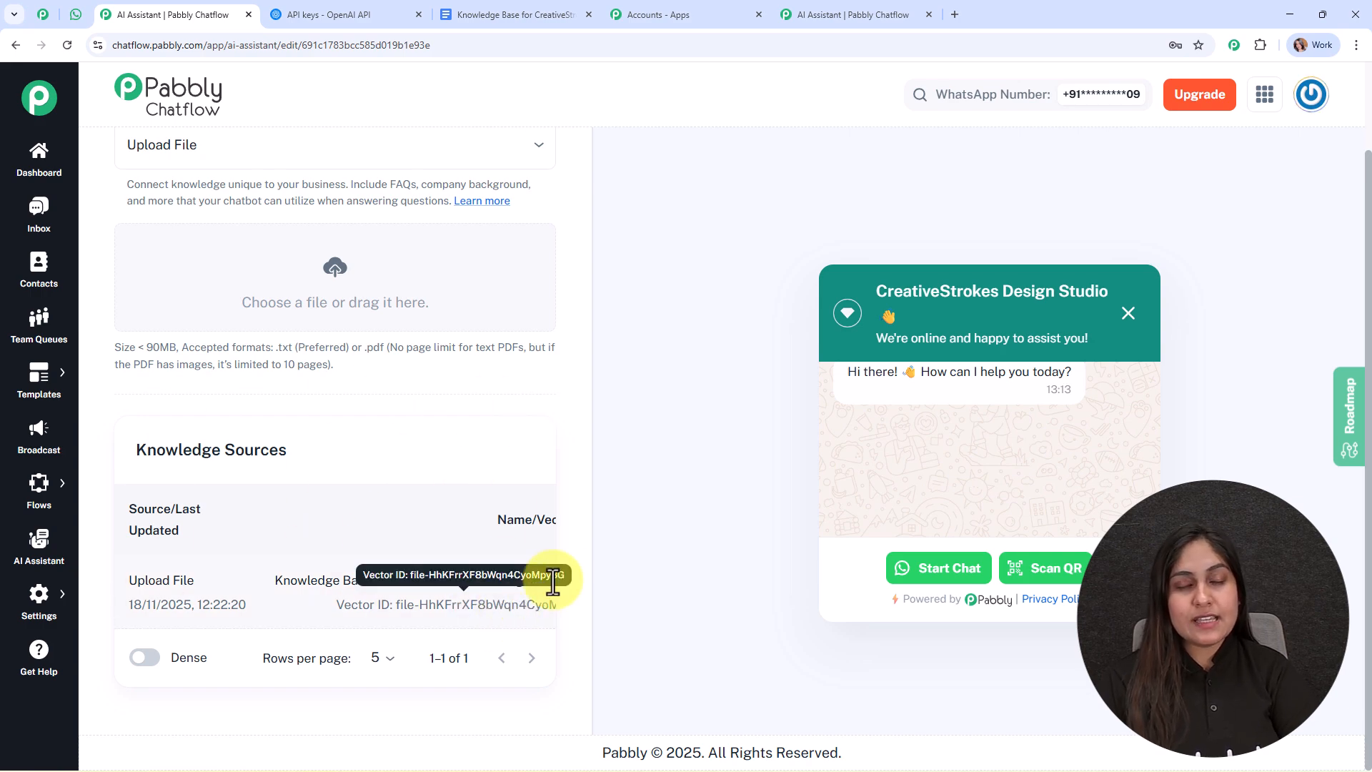
Open the assistant's Assistant Interface settings and compare the header heading and subheading fields with the chat widget preview.
scroll(559, 474, "up", 2)
left_click(466, 172)
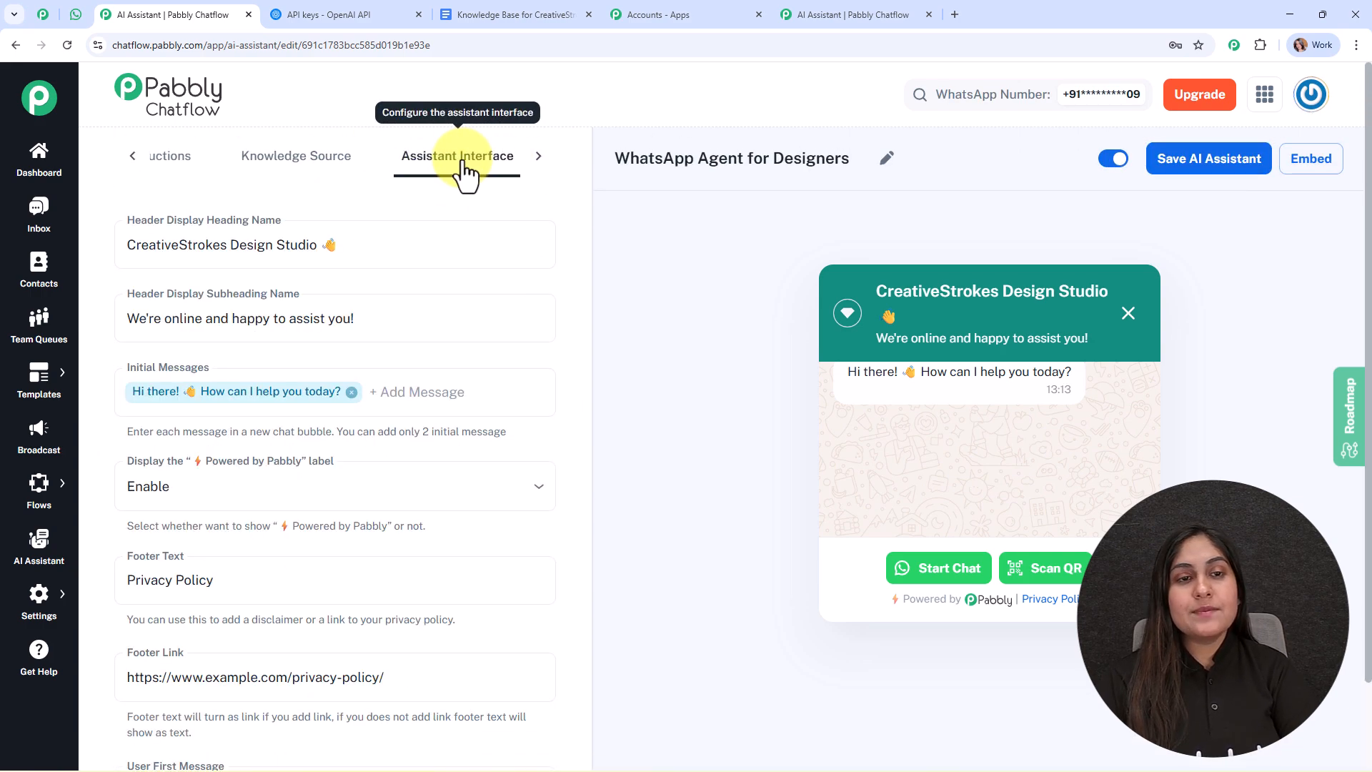
double_click(327, 245)
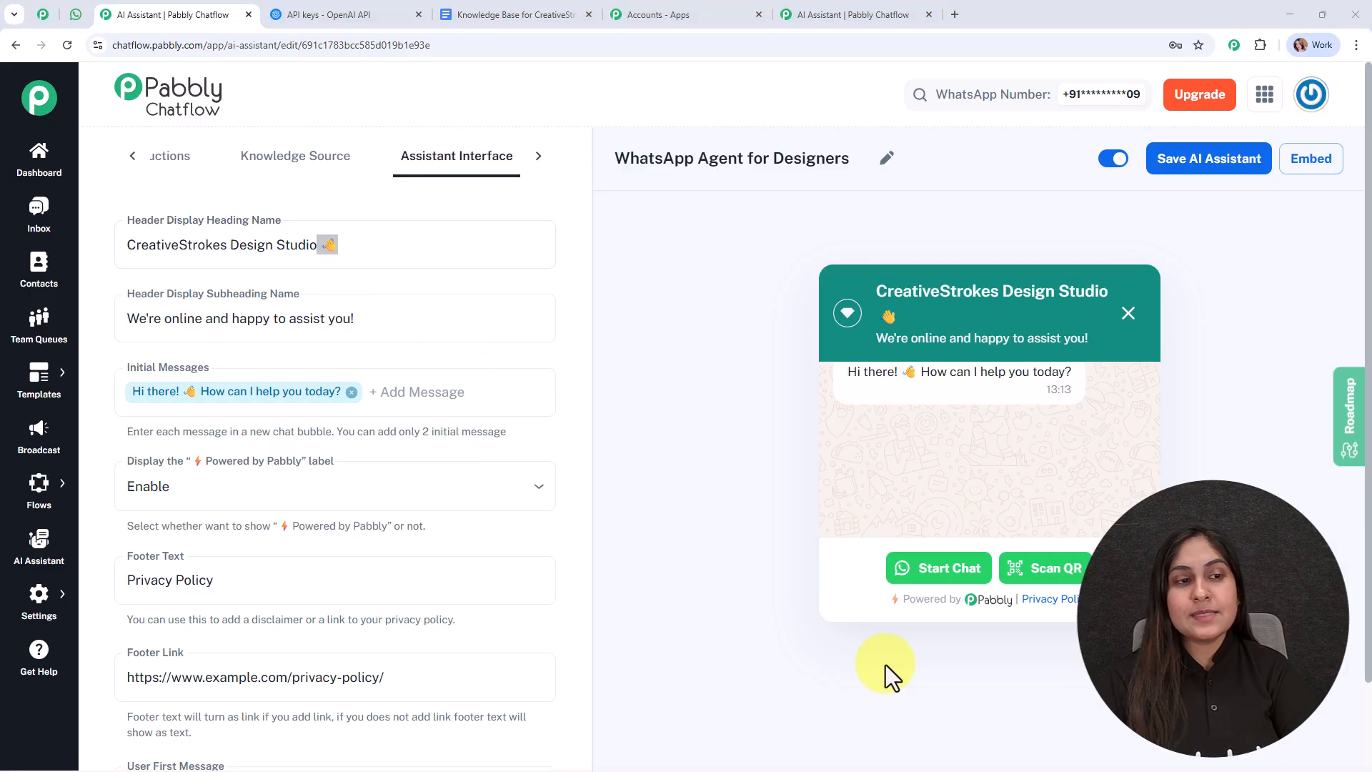
left_click(494, 201)
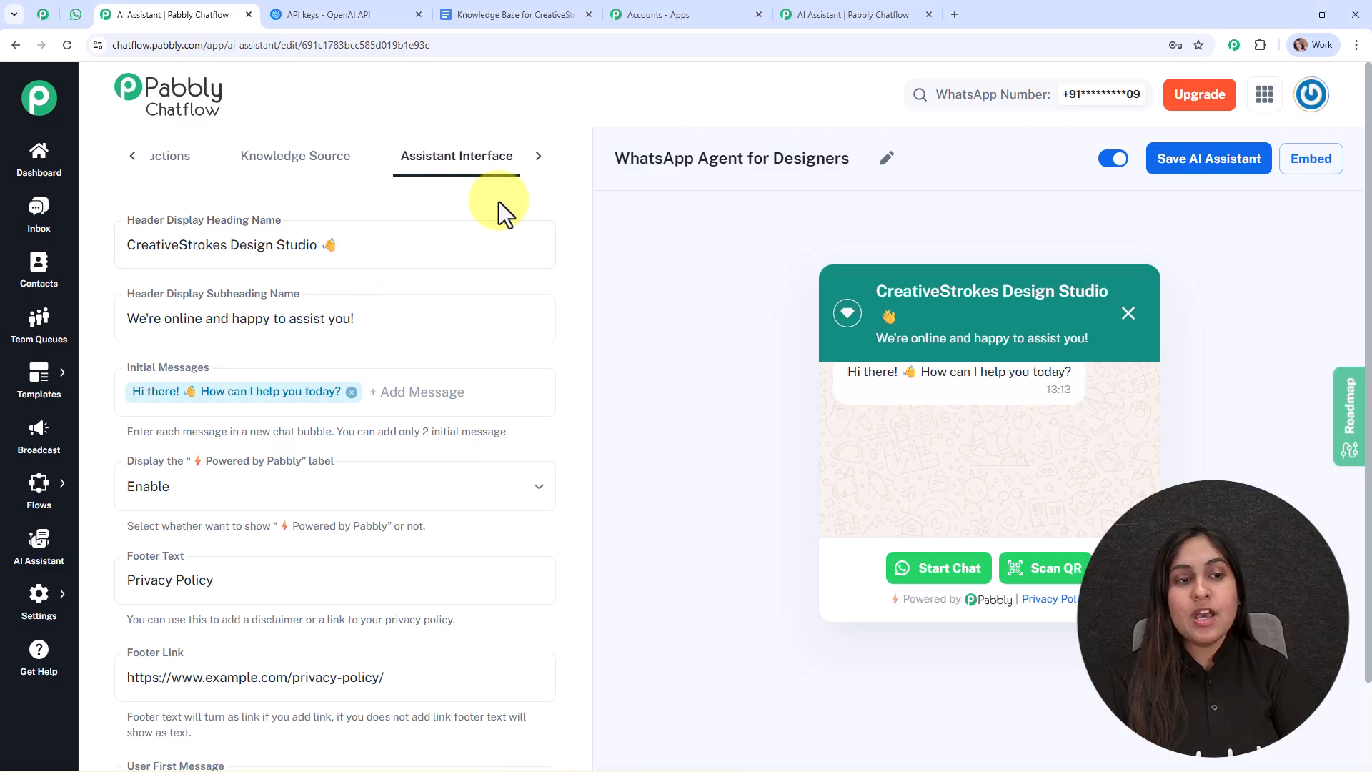
scroll(241, 229, "down", 1)
left_click(284, 180)
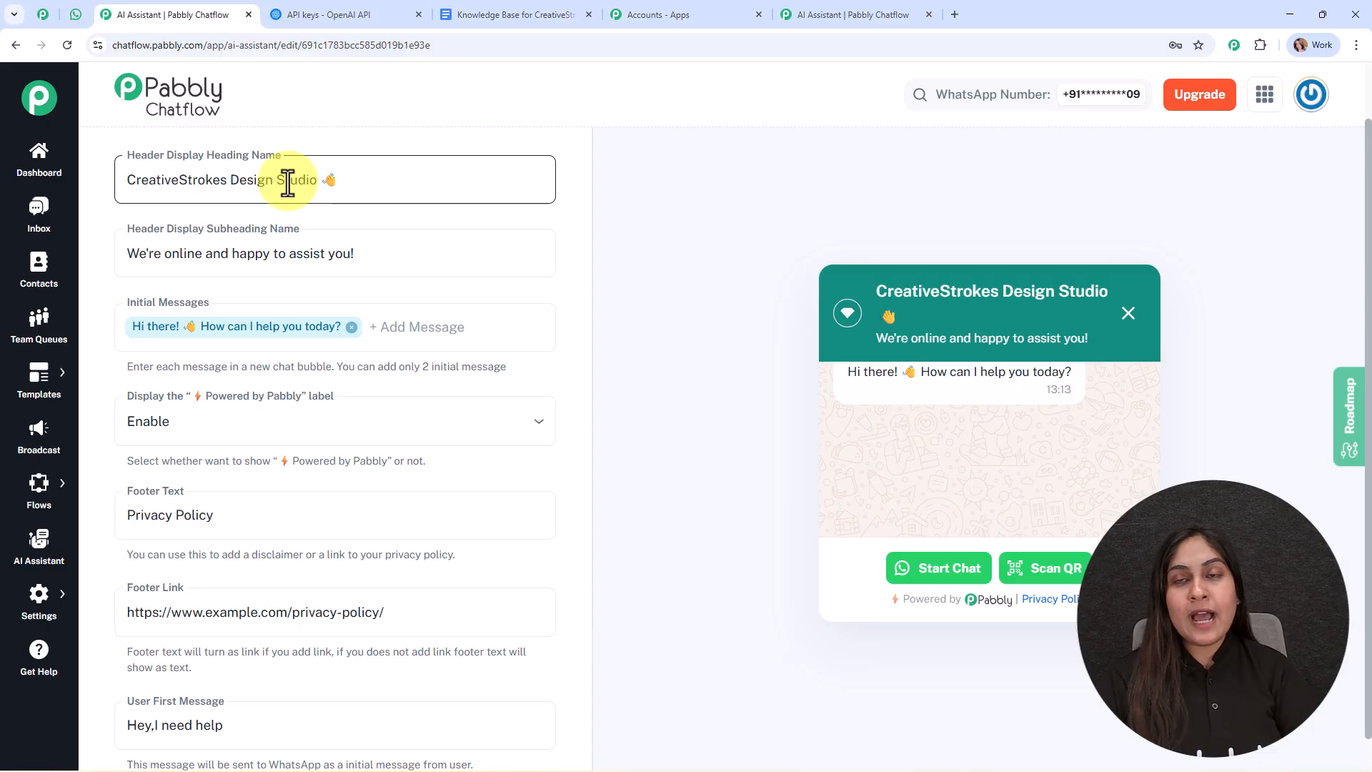
left_click(309, 255)
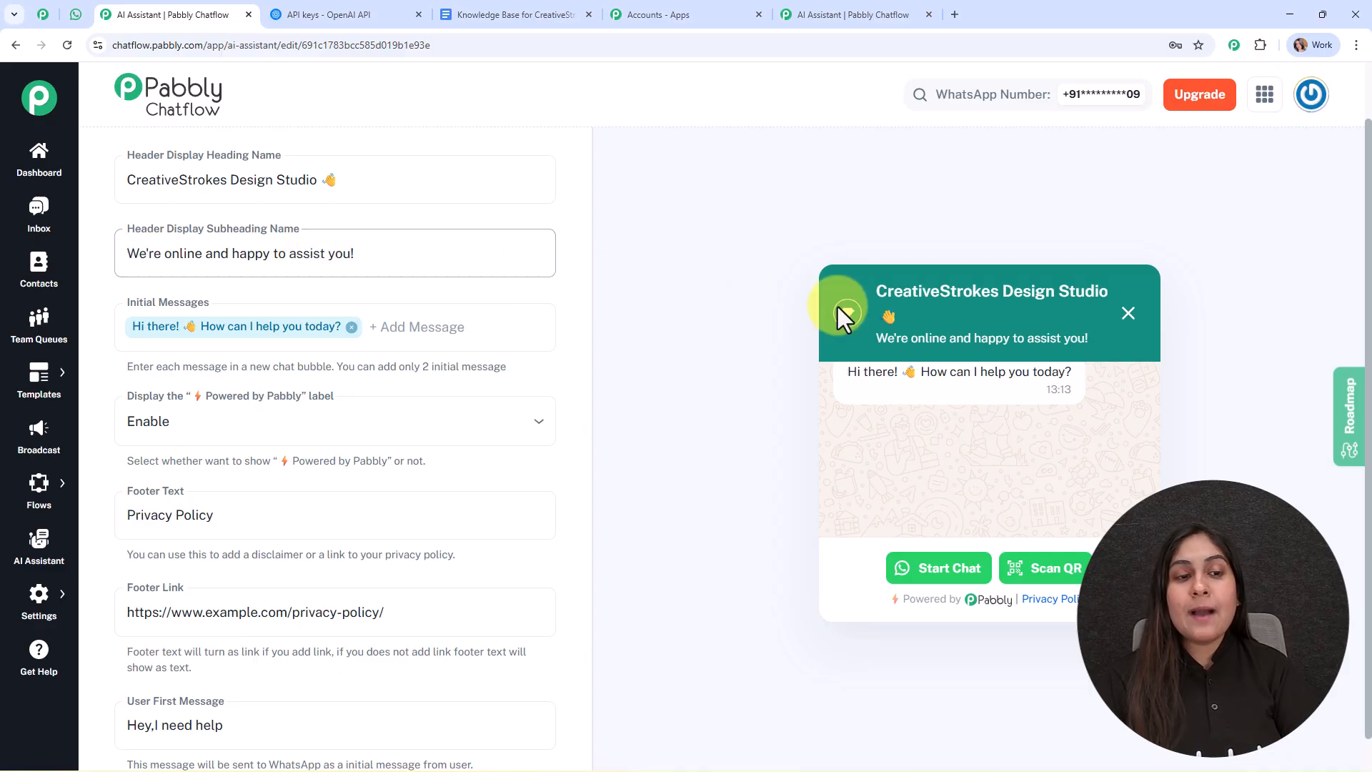
left_click_drag(863, 333, 1073, 348)
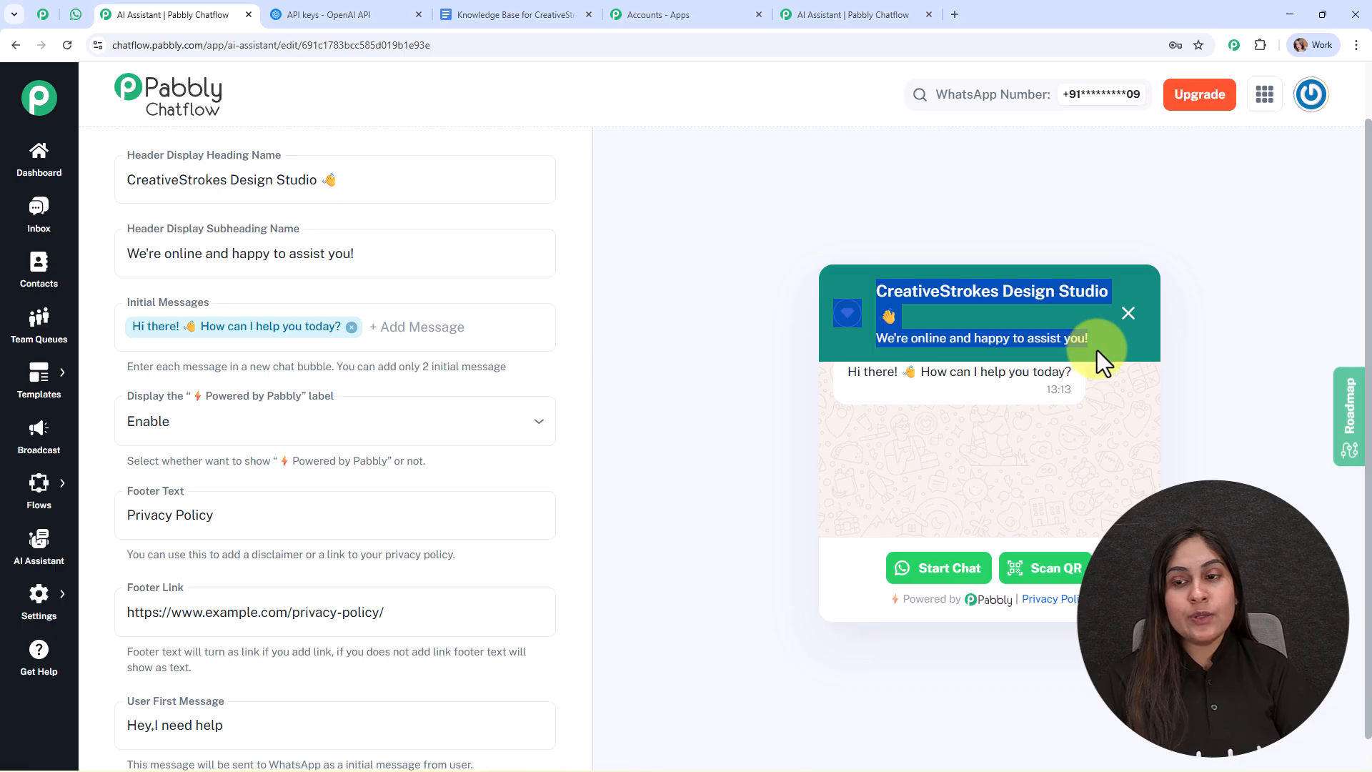
left_click(1143, 387)
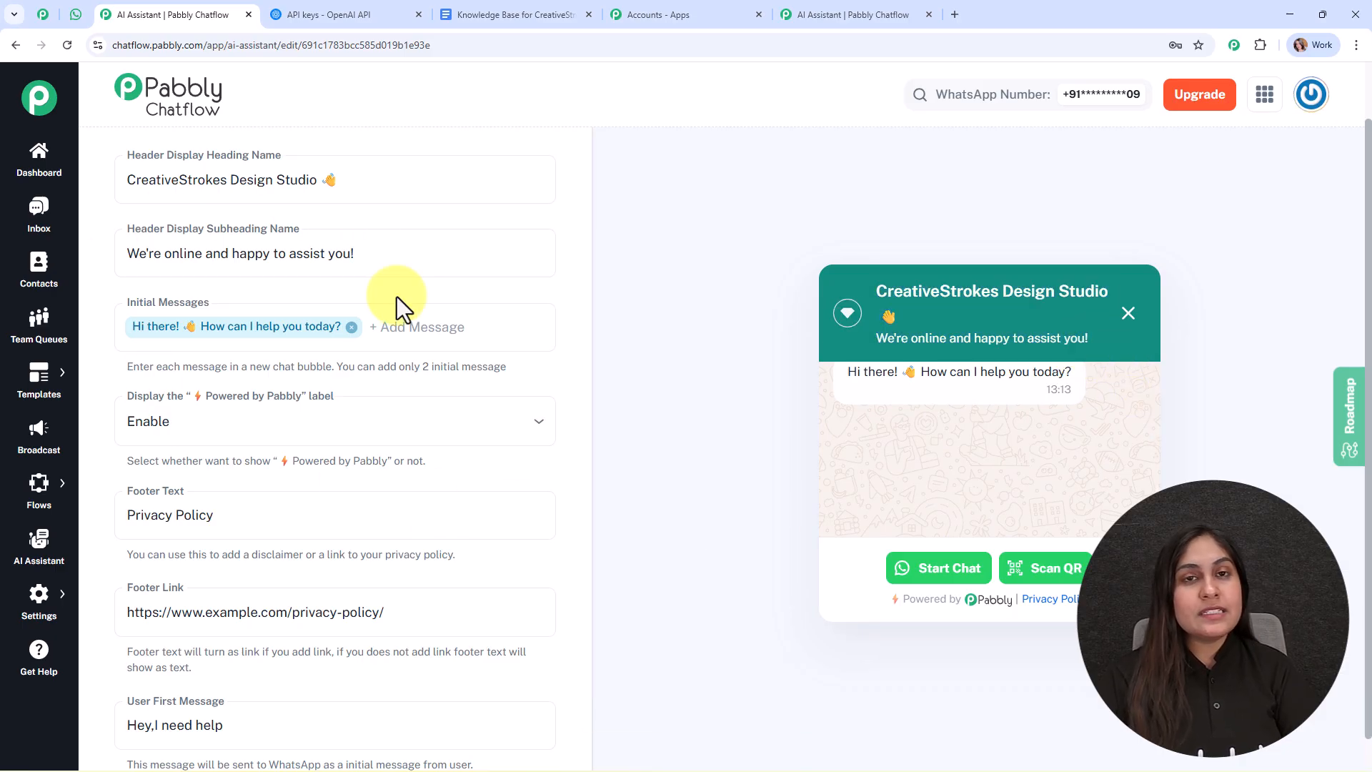
Review the initial messages, footer and user first message fields, and highlight the footer line in the chat widget preview.
scroll(514, 314, "down", 1)
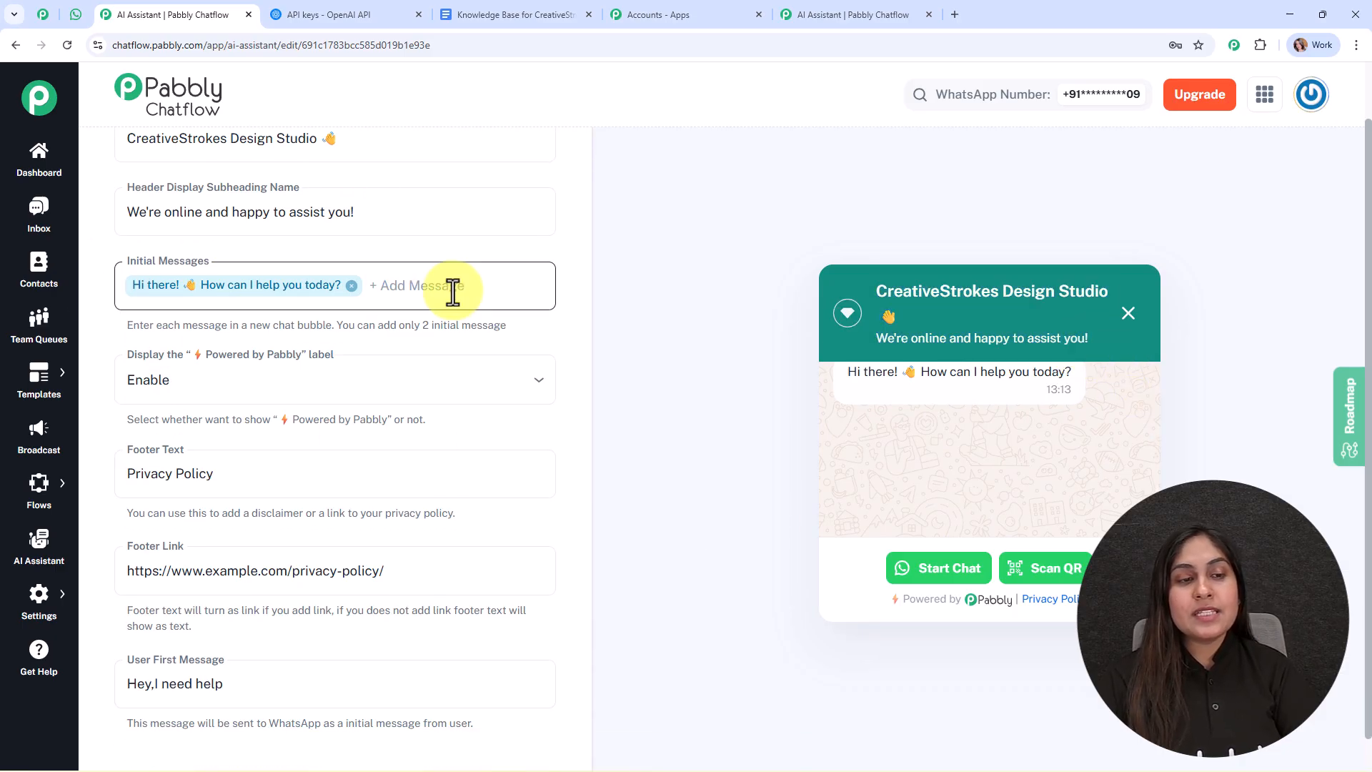
scroll(453, 292, "down", 1)
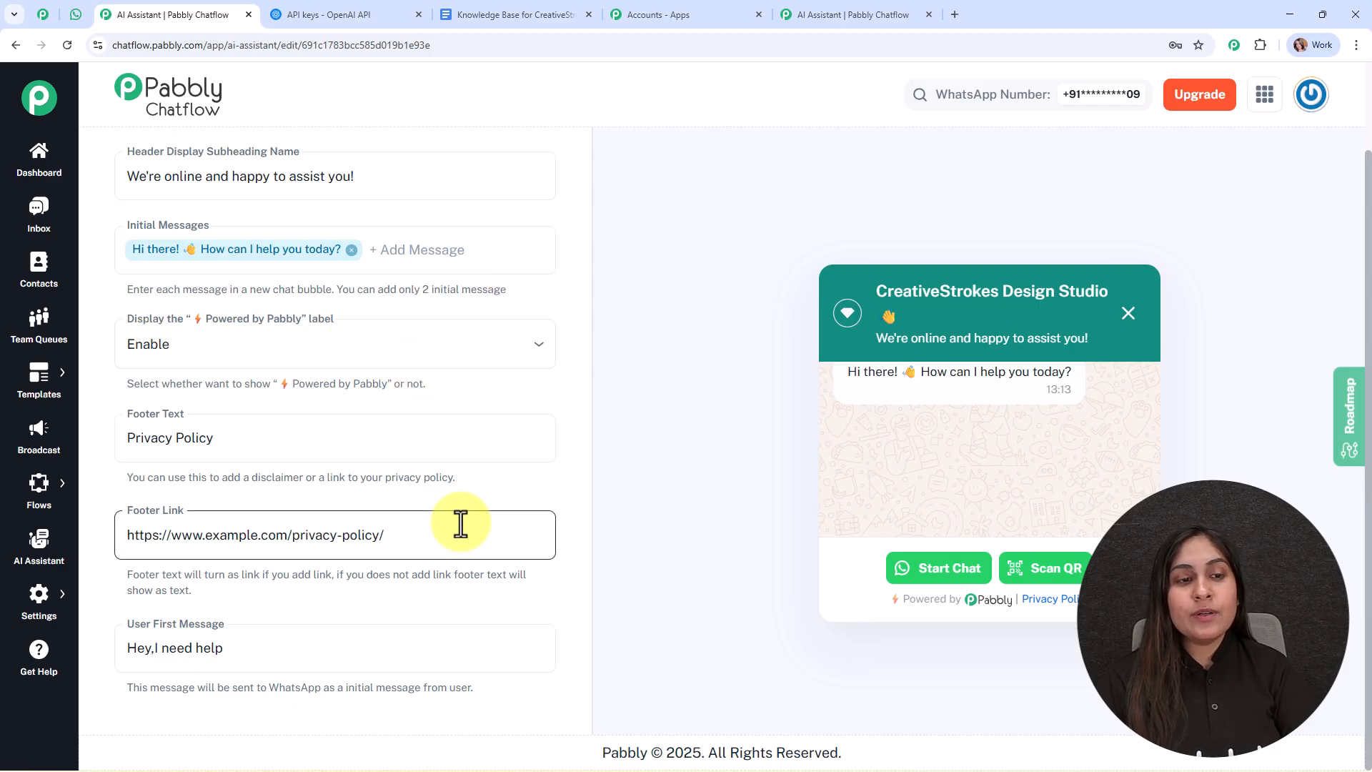
left_click_drag(865, 602, 1008, 605)
left_click(753, 448)
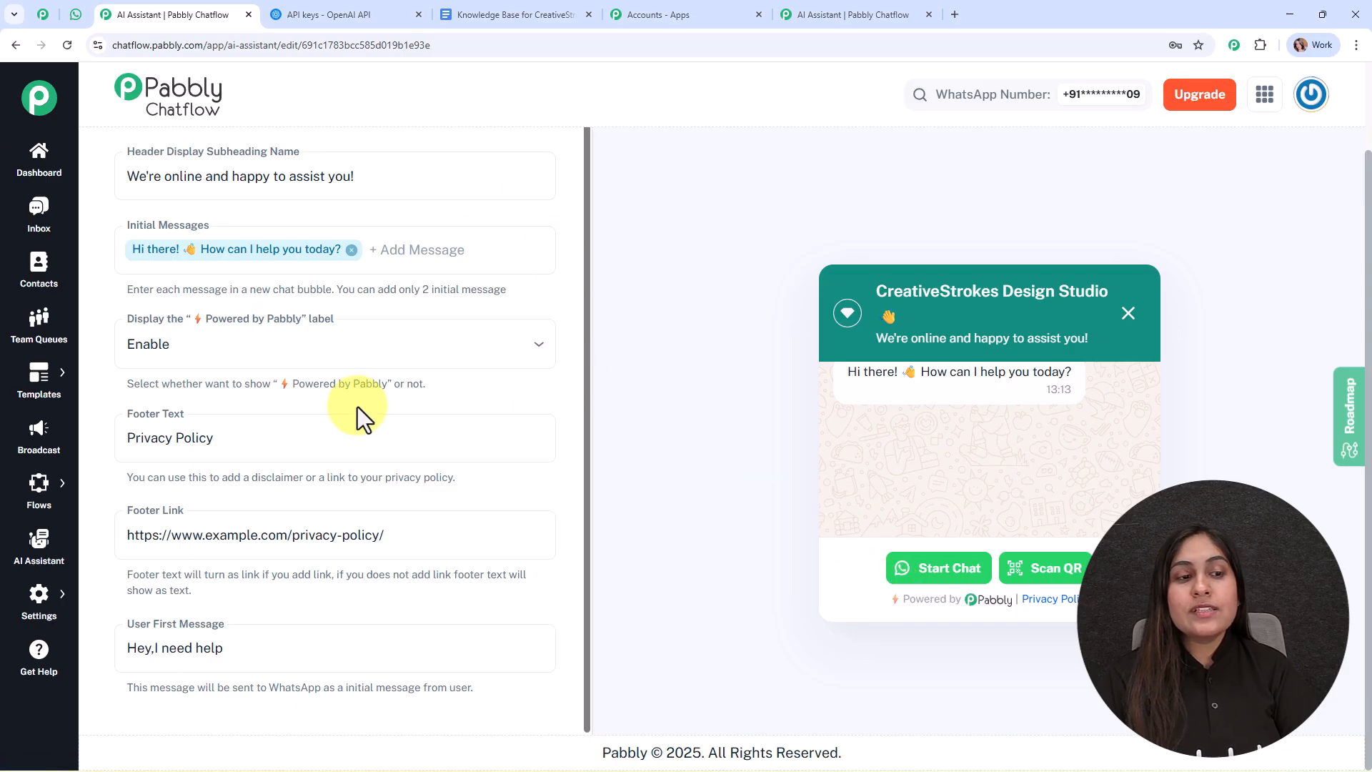
Disable the "Powered by Pabbly" label to preview the footer, and enable it again.
left_click(321, 346)
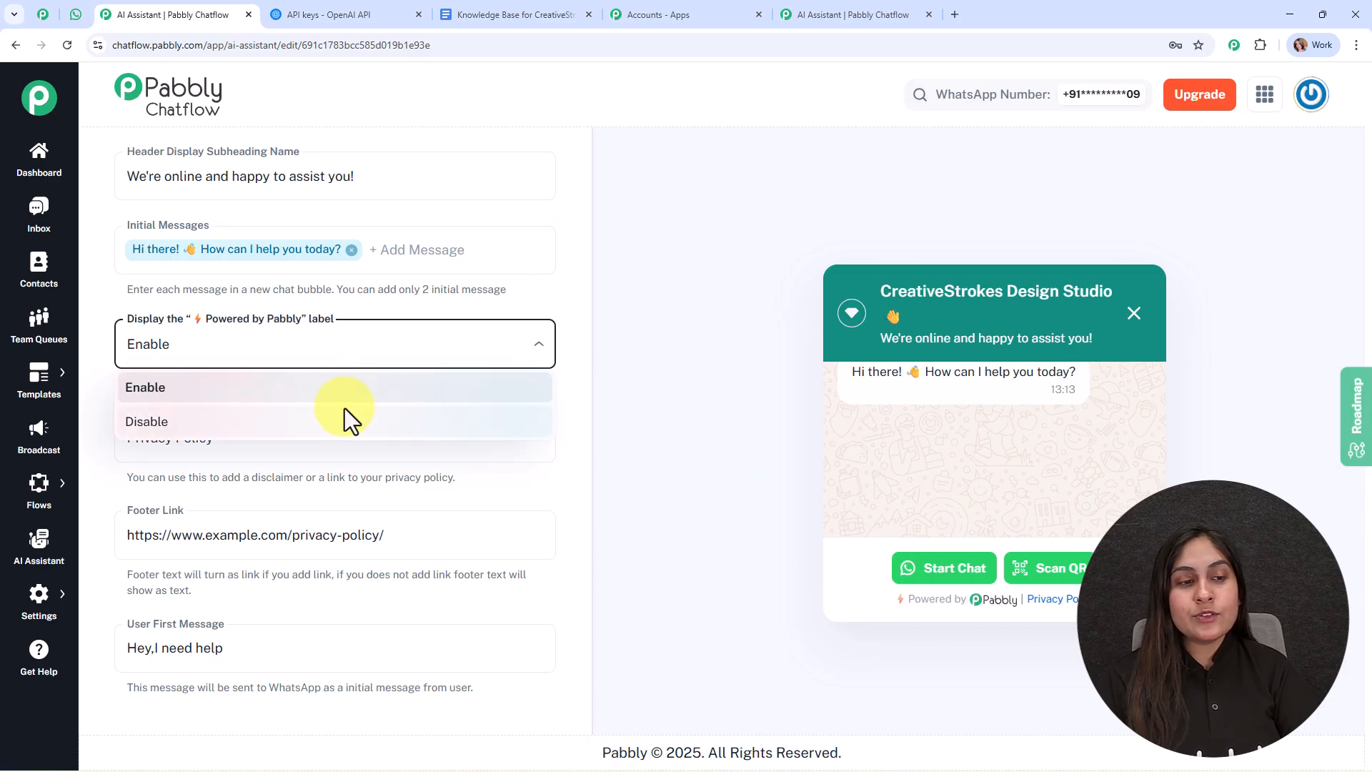
left_click(345, 410)
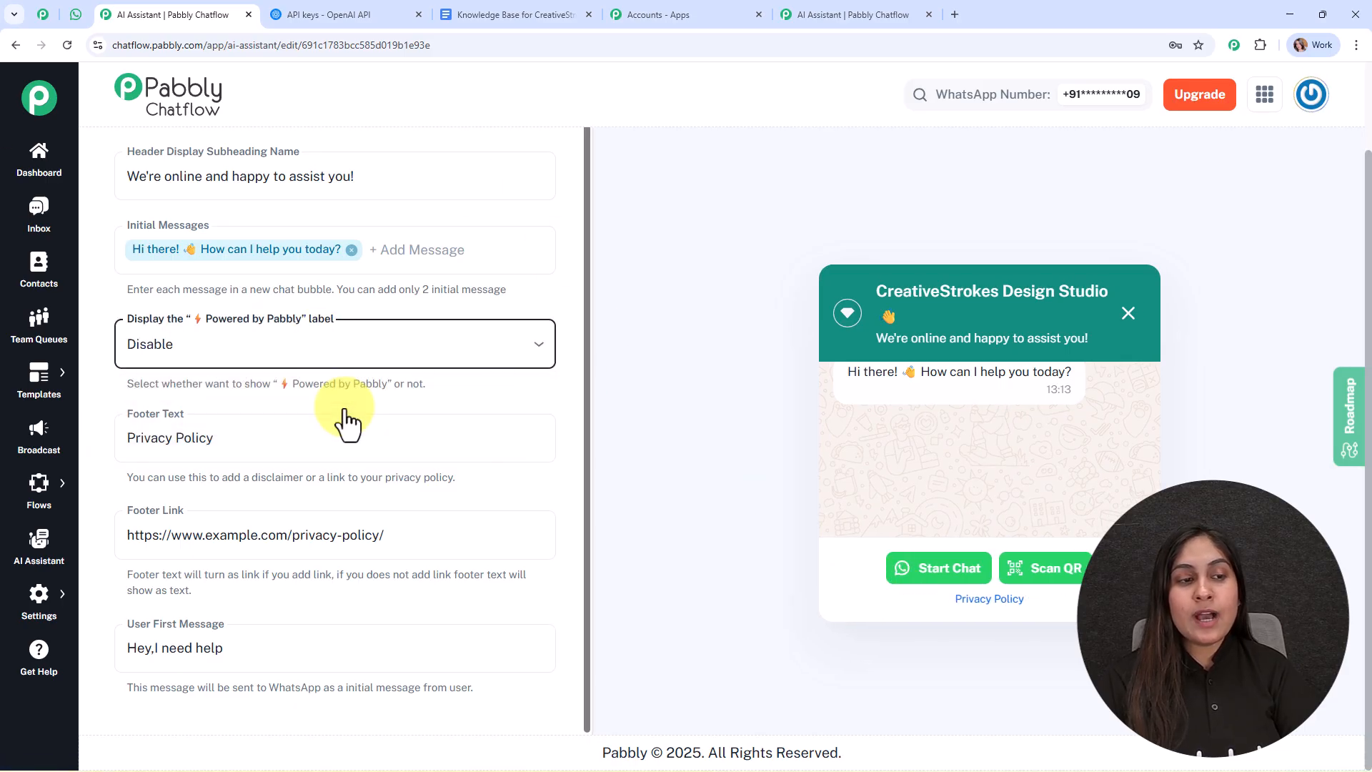
left_click(395, 357)
left_click(392, 390)
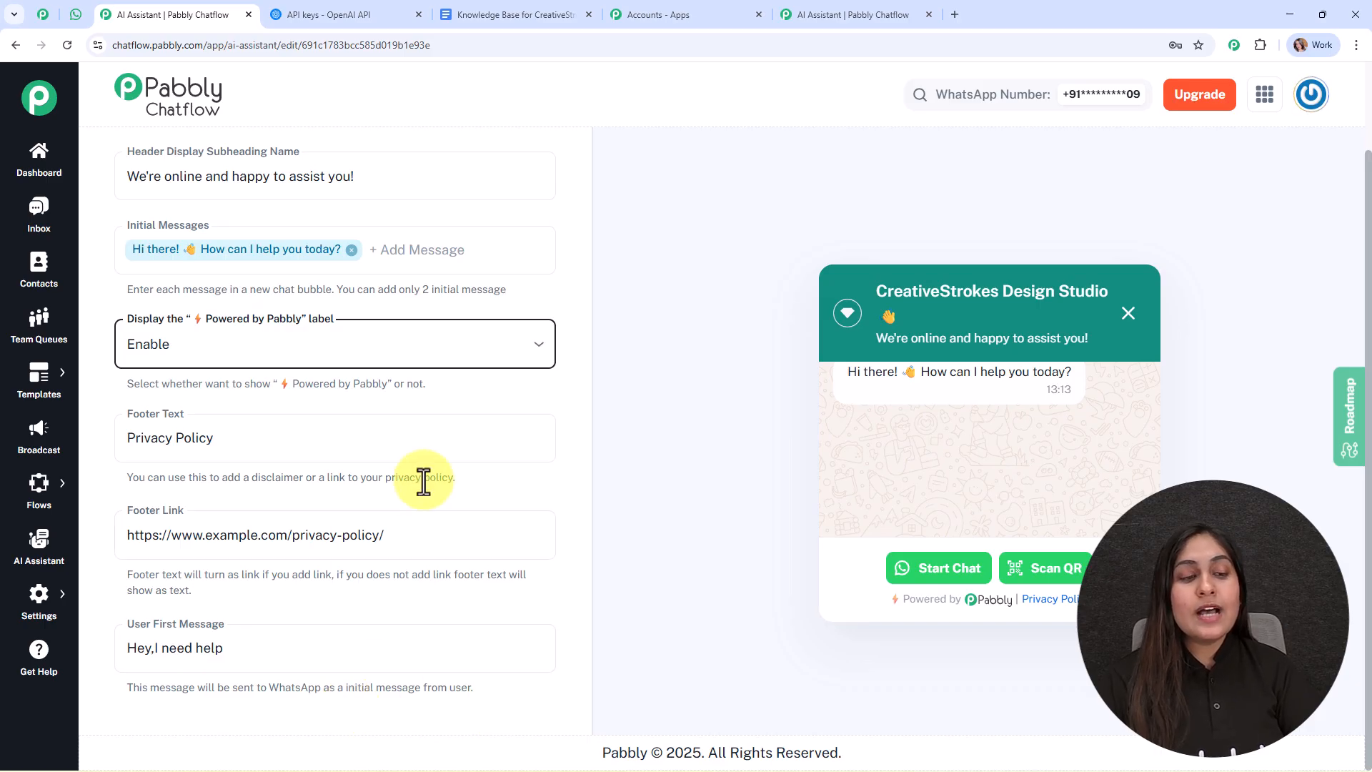
Switch to WhatsApp Web to check the first messages of the Pabbly Chatflow chat, and return to the assistant's interface settings.
left_click(74, 13)
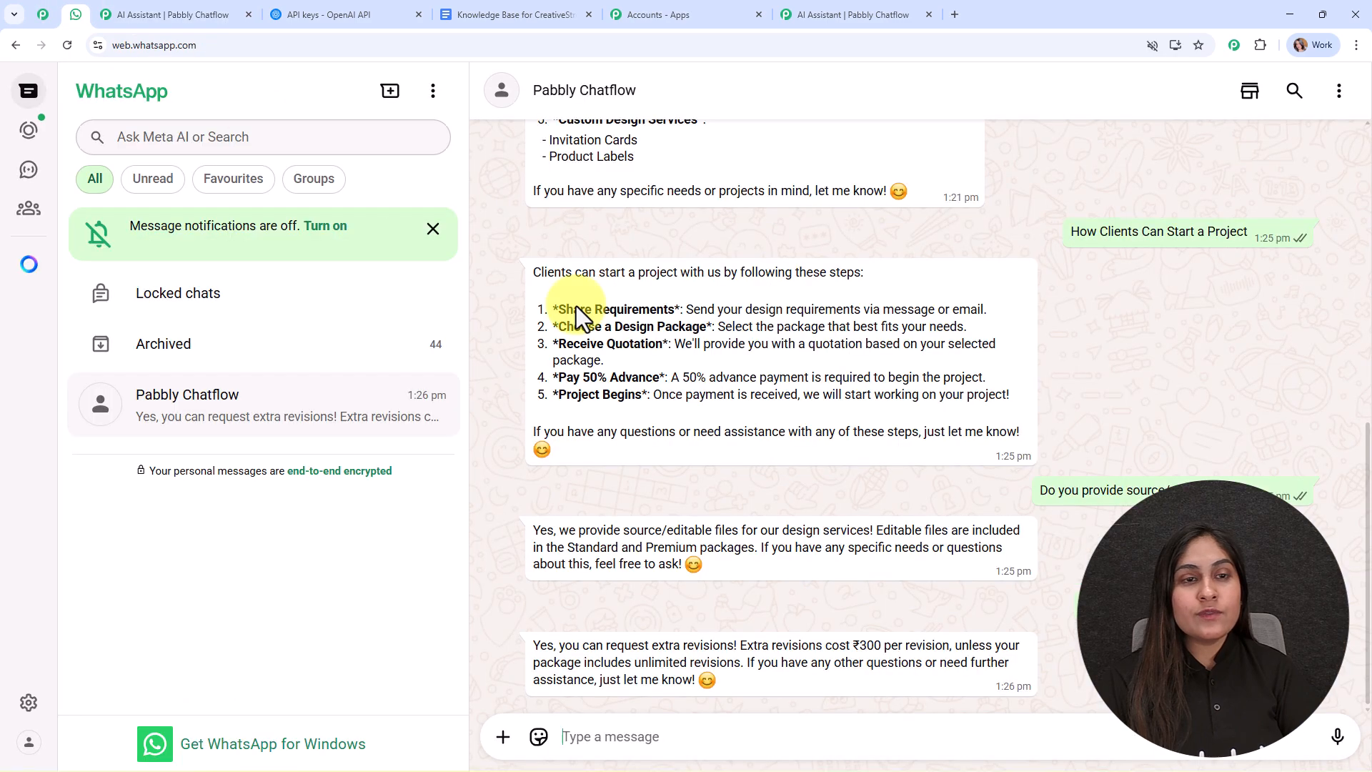
scroll(702, 377, "up", 10)
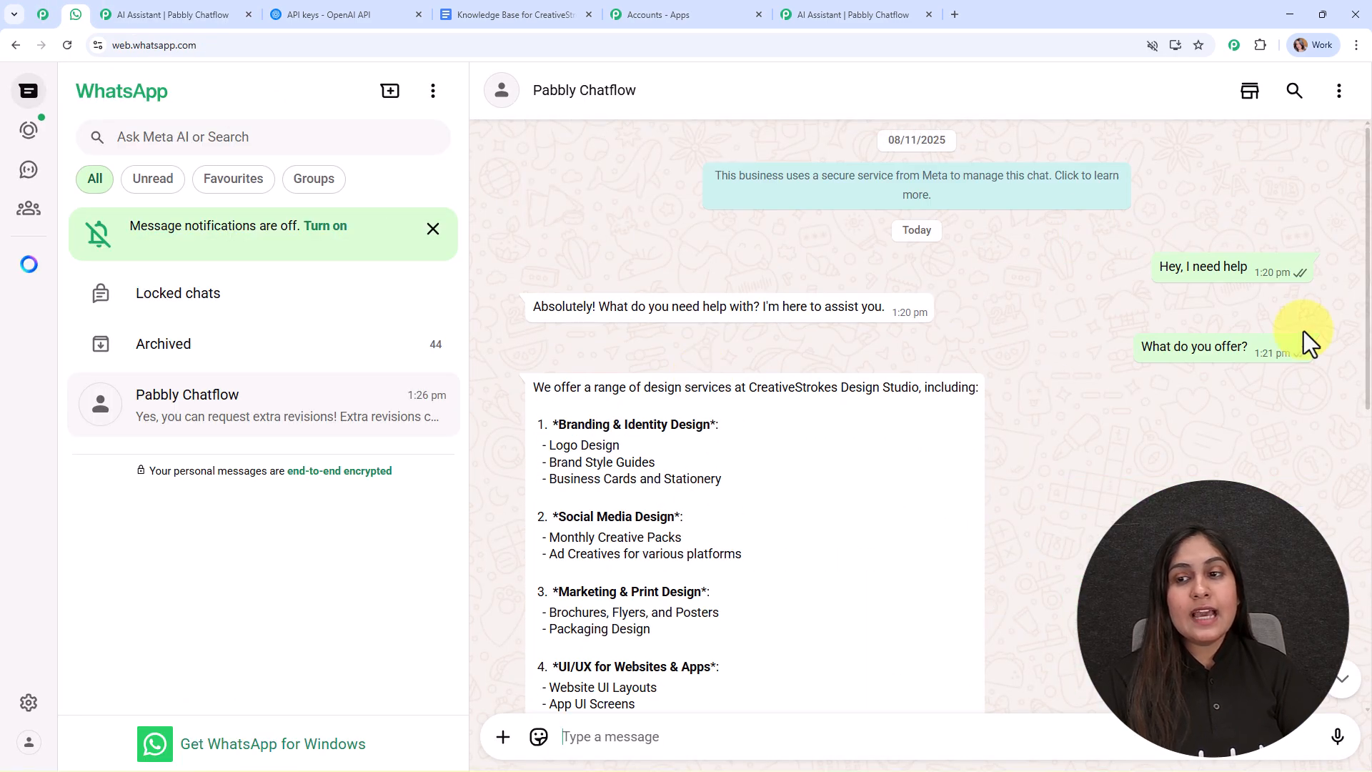
left_click(236, 13)
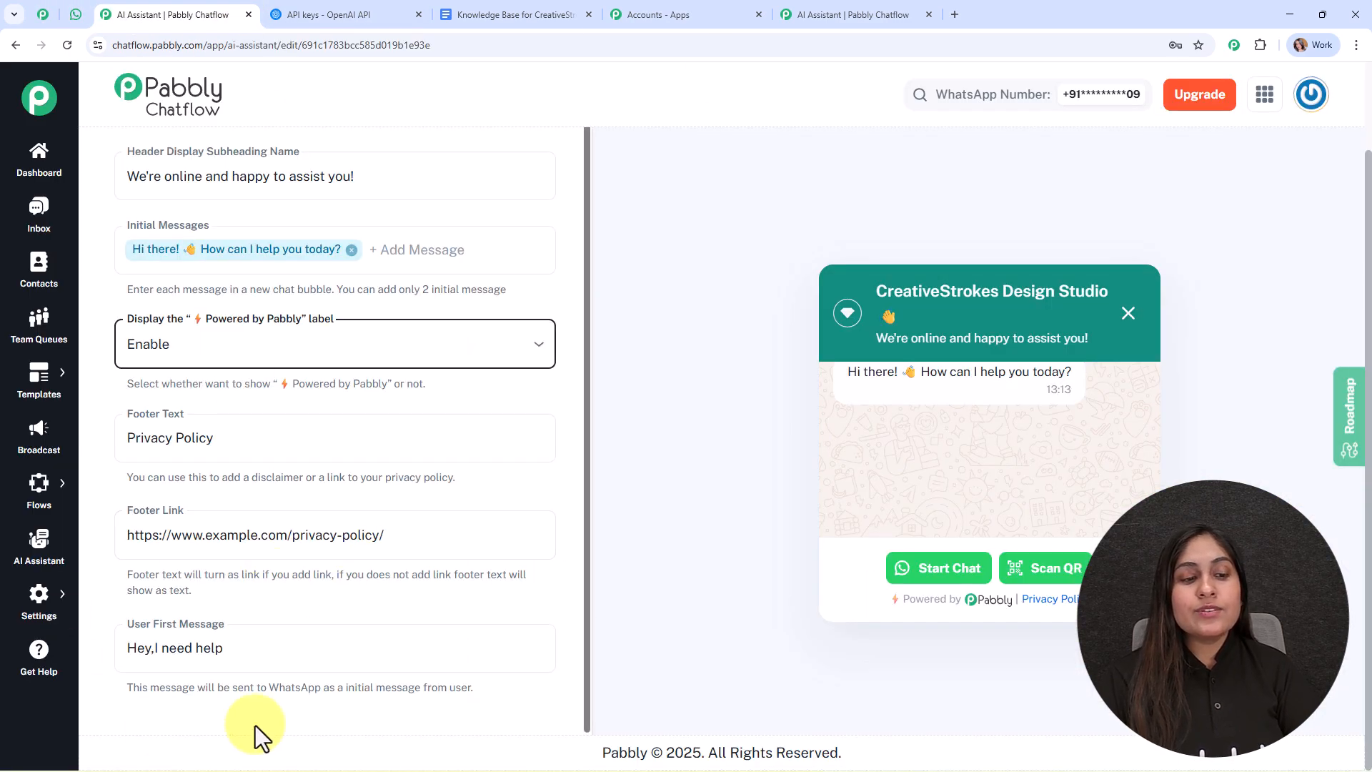
Open the assistant's Styling settings.
scroll(533, 453, "up", 3)
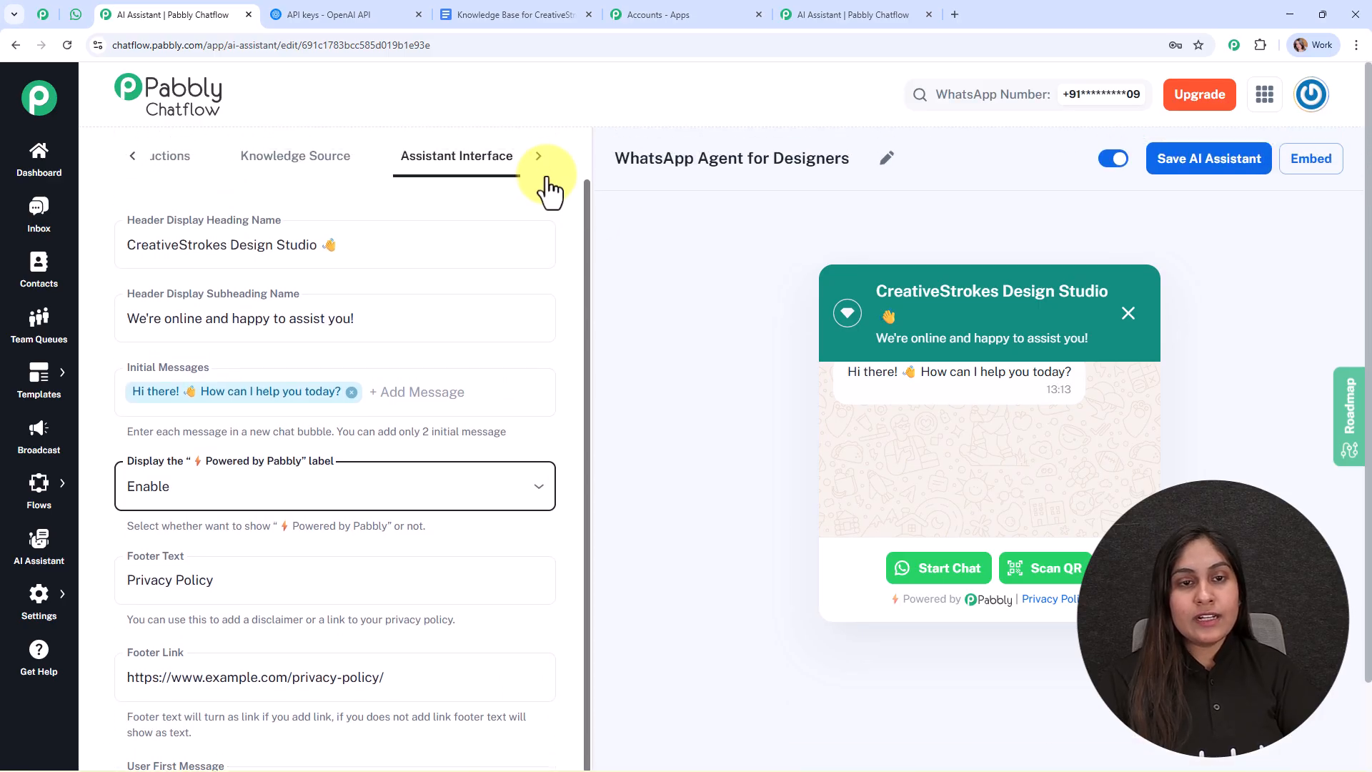
left_click(538, 158)
left_click(491, 171)
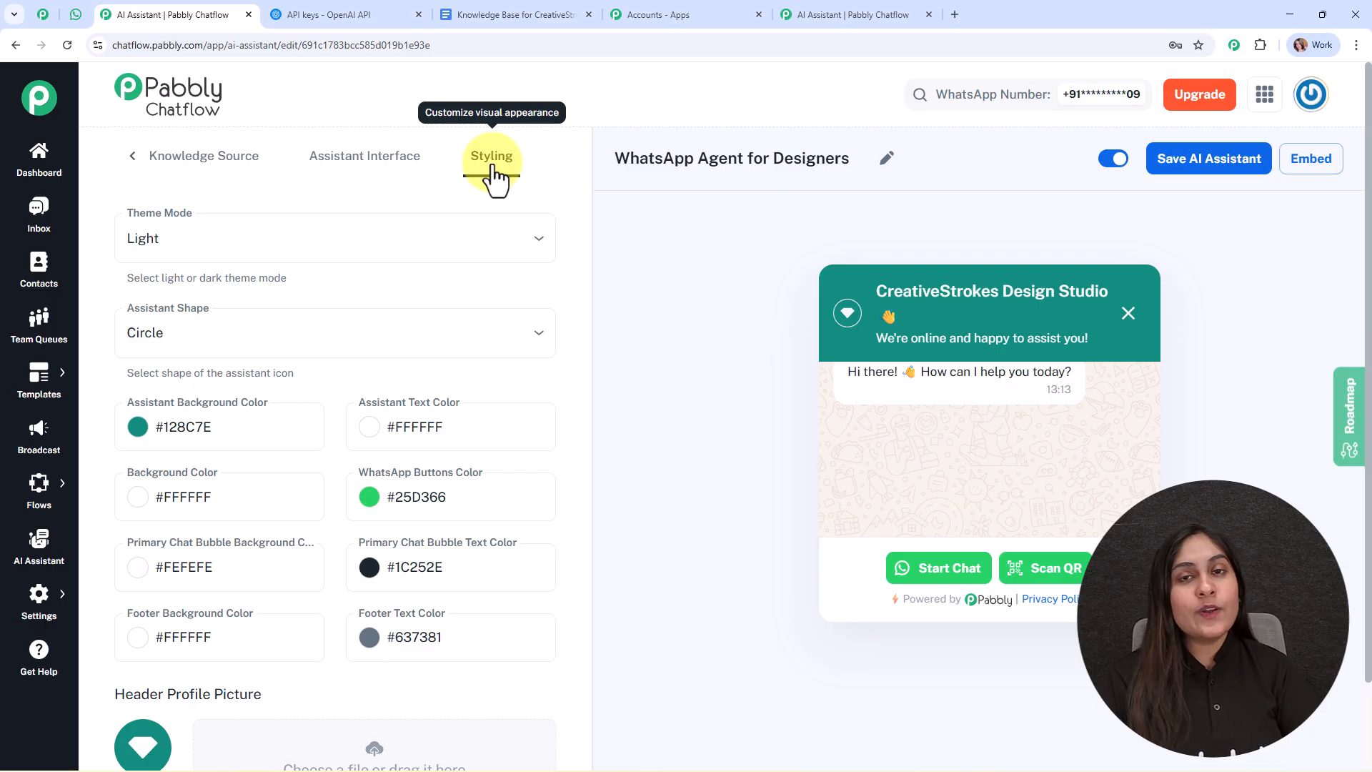
Preview the chat widget in the Dark theme mode, and restore the Light theme.
left_click(395, 246)
left_click(391, 315)
left_click(360, 239)
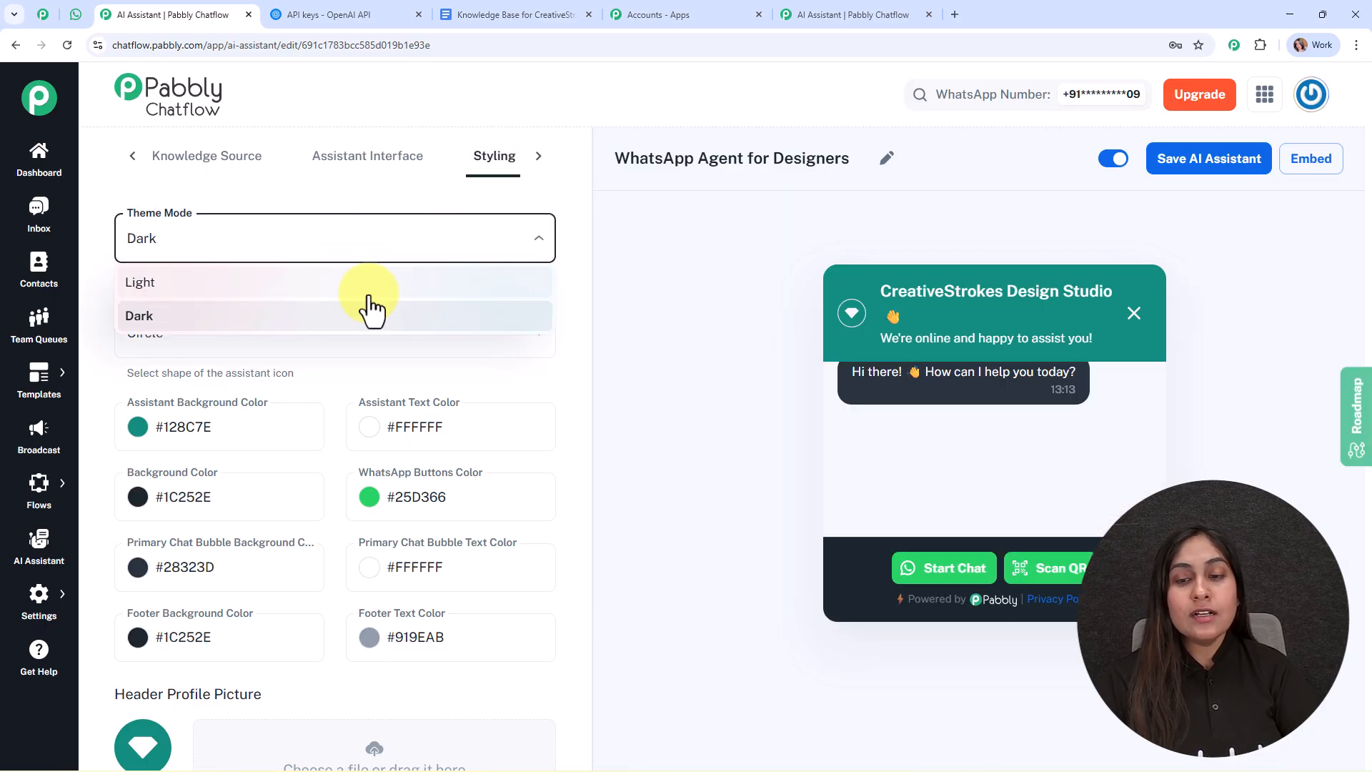
left_click(368, 286)
Try the Square shape and the other options for the assistant icon, and restore the Circle shape.
scroll(515, 298, "down", 1)
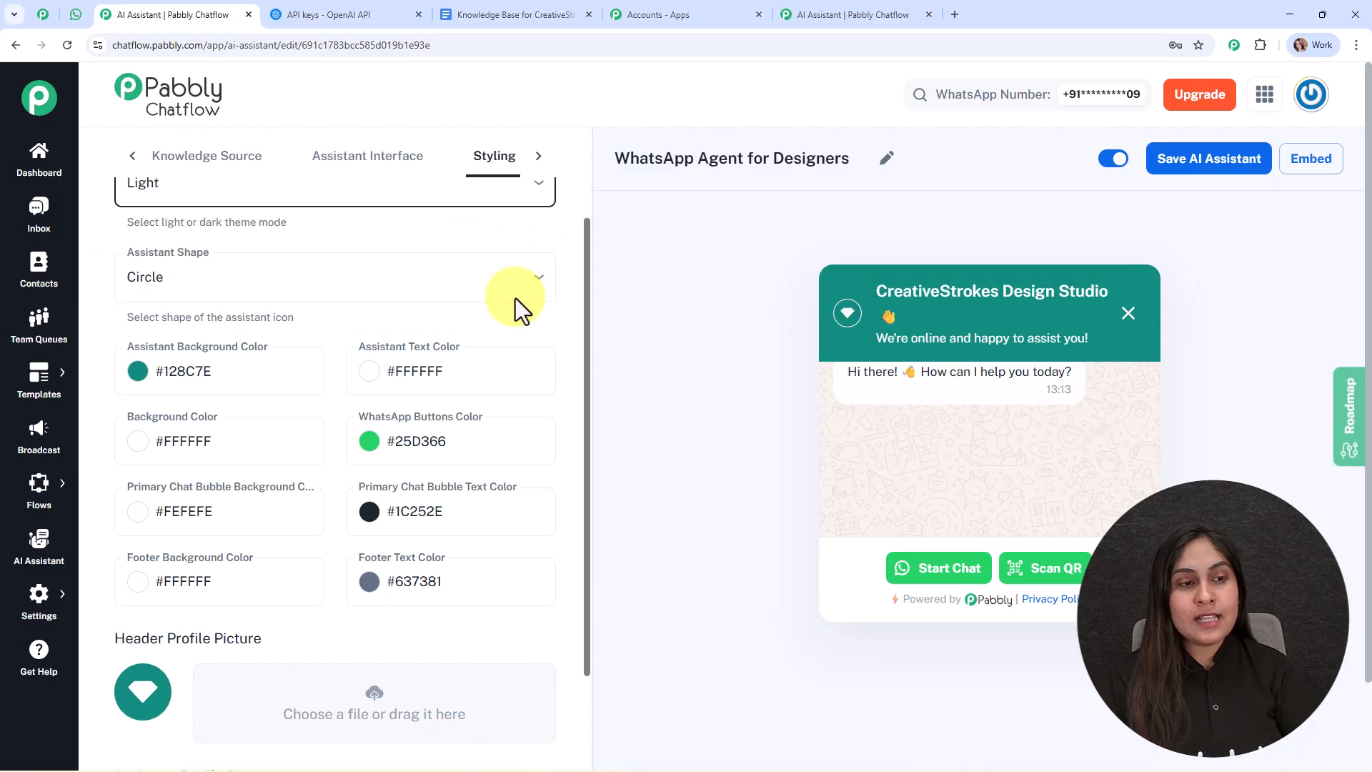
left_click(390, 260)
left_click(421, 342)
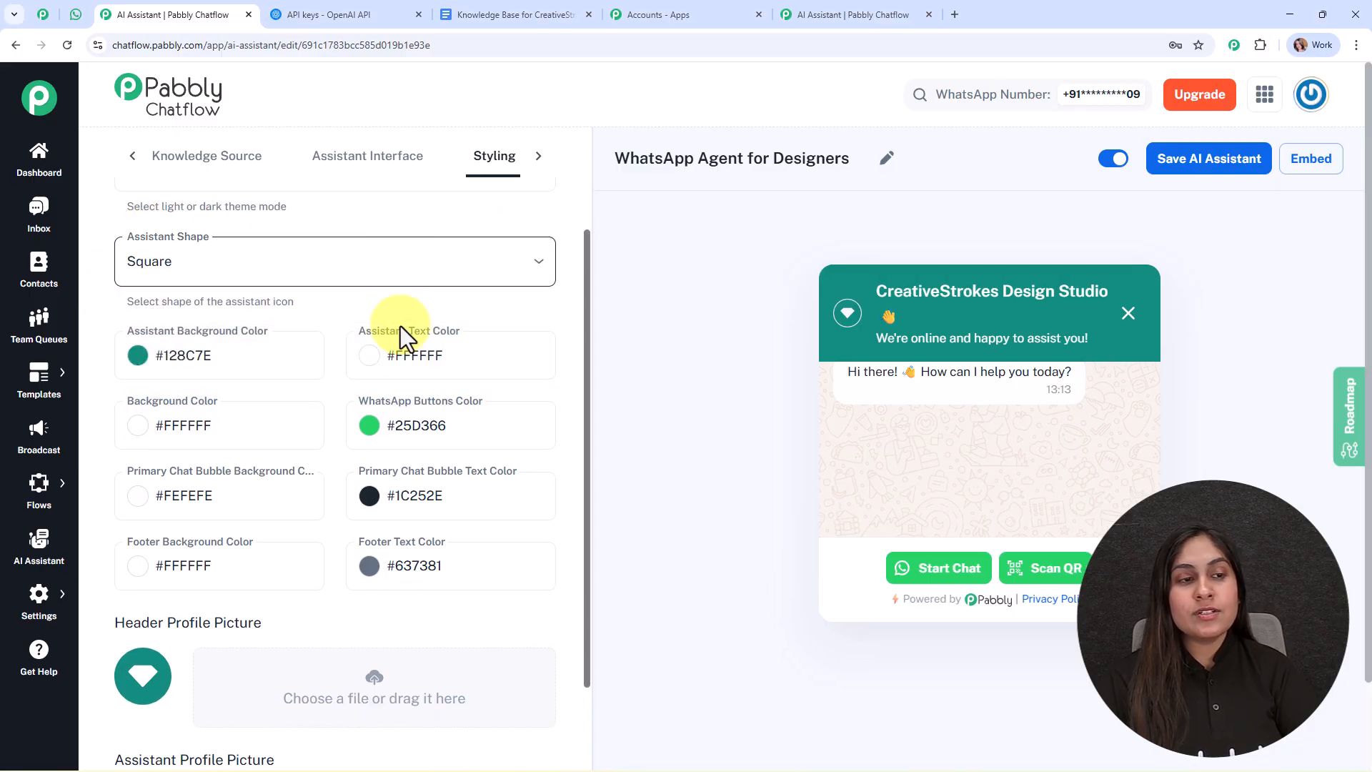
left_click(376, 266)
left_click(392, 375)
left_click(374, 275)
left_click(371, 307)
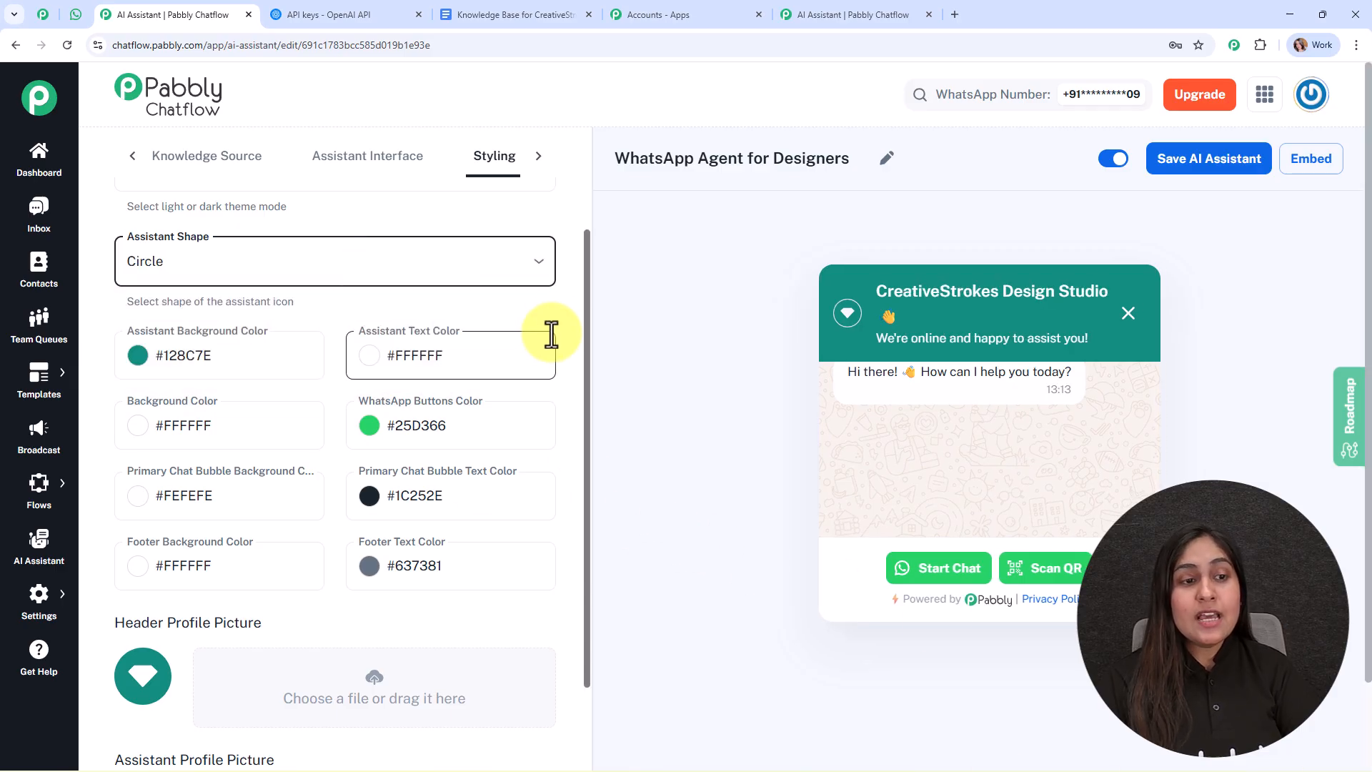
Review the color and picture settings, save the AI assistant, and accept the browser's offer to update the saved password.
scroll(550, 334, "down", 2)
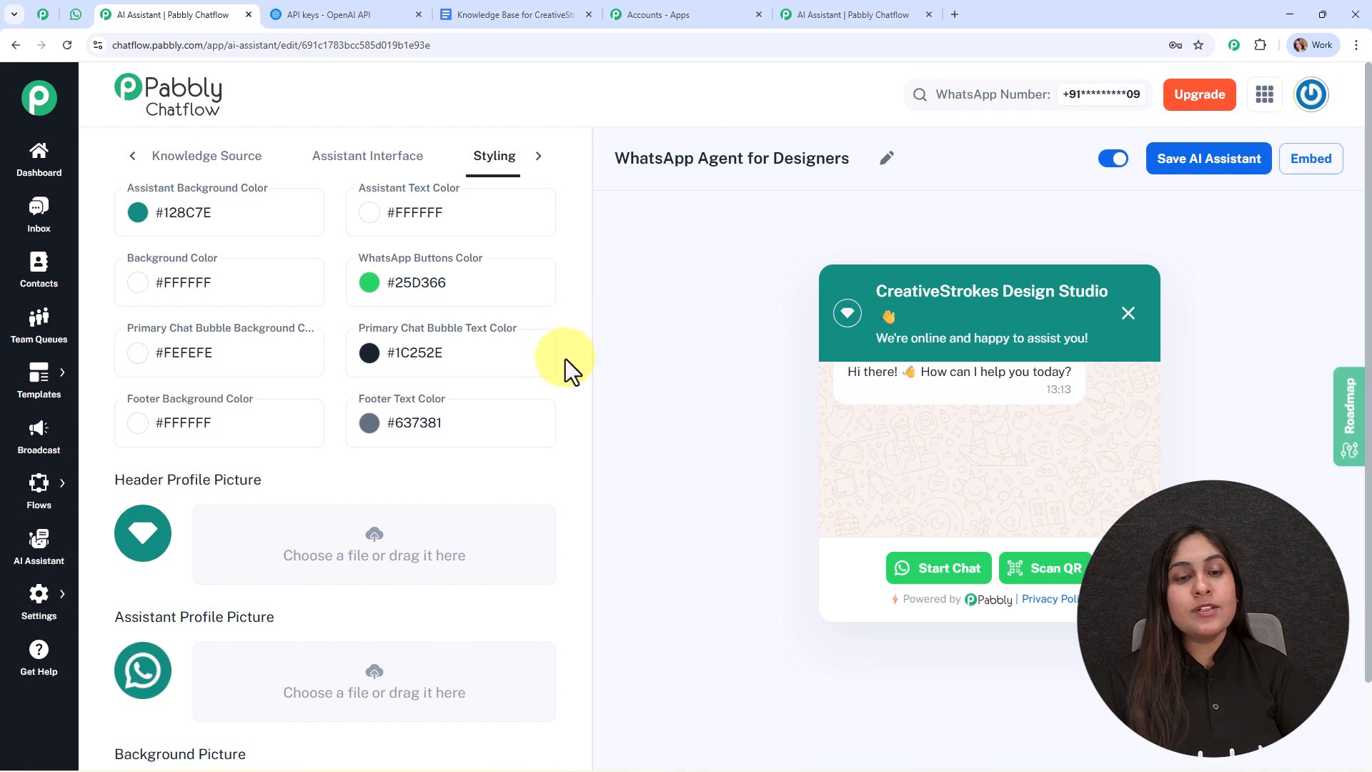
scroll(567, 370, "down", 1)
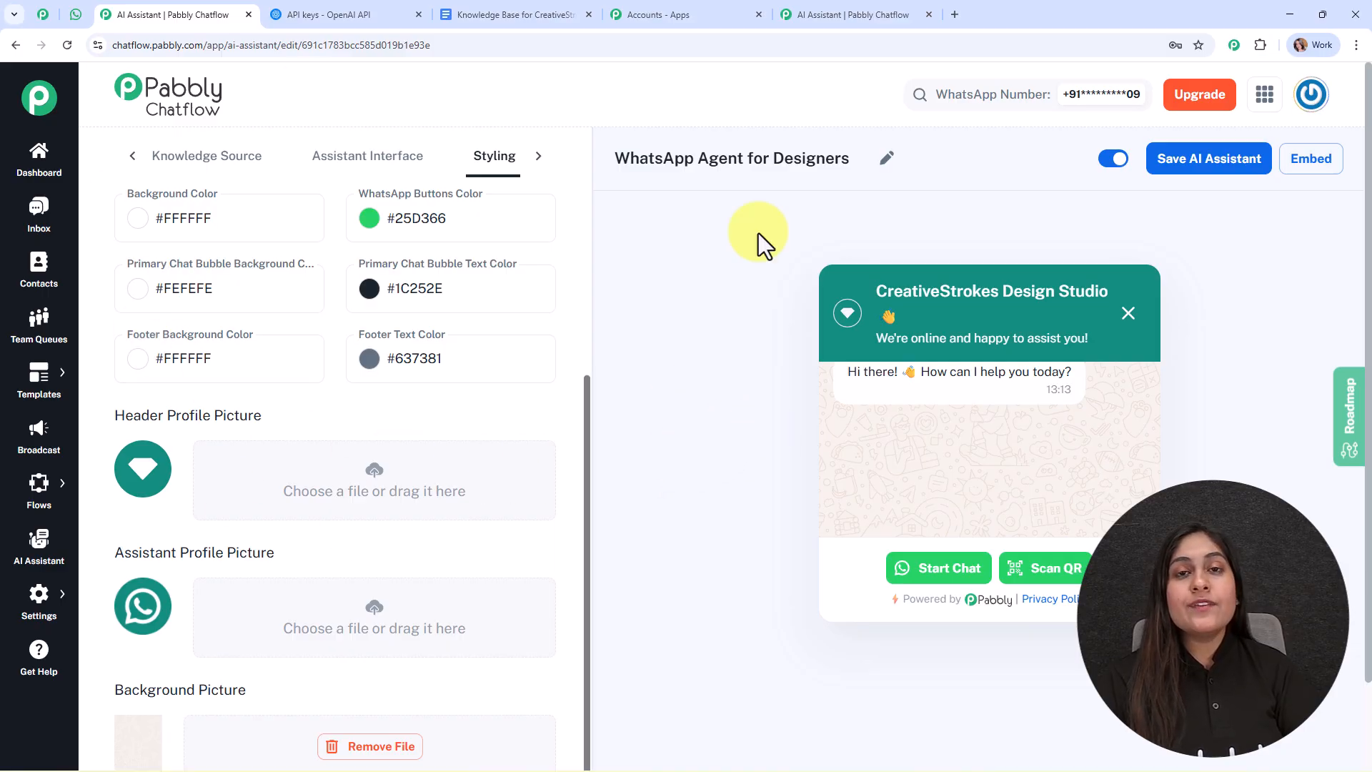
left_click(1223, 169)
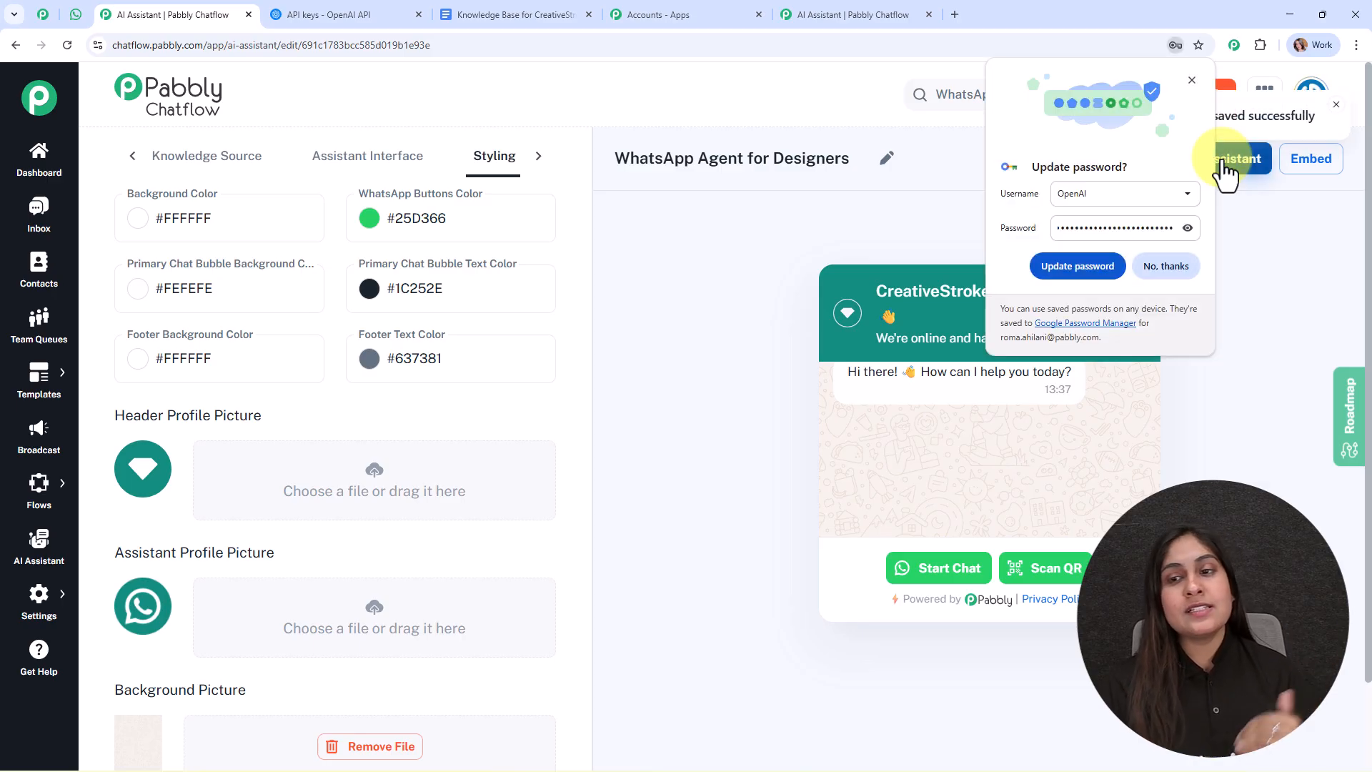
left_click(1079, 271)
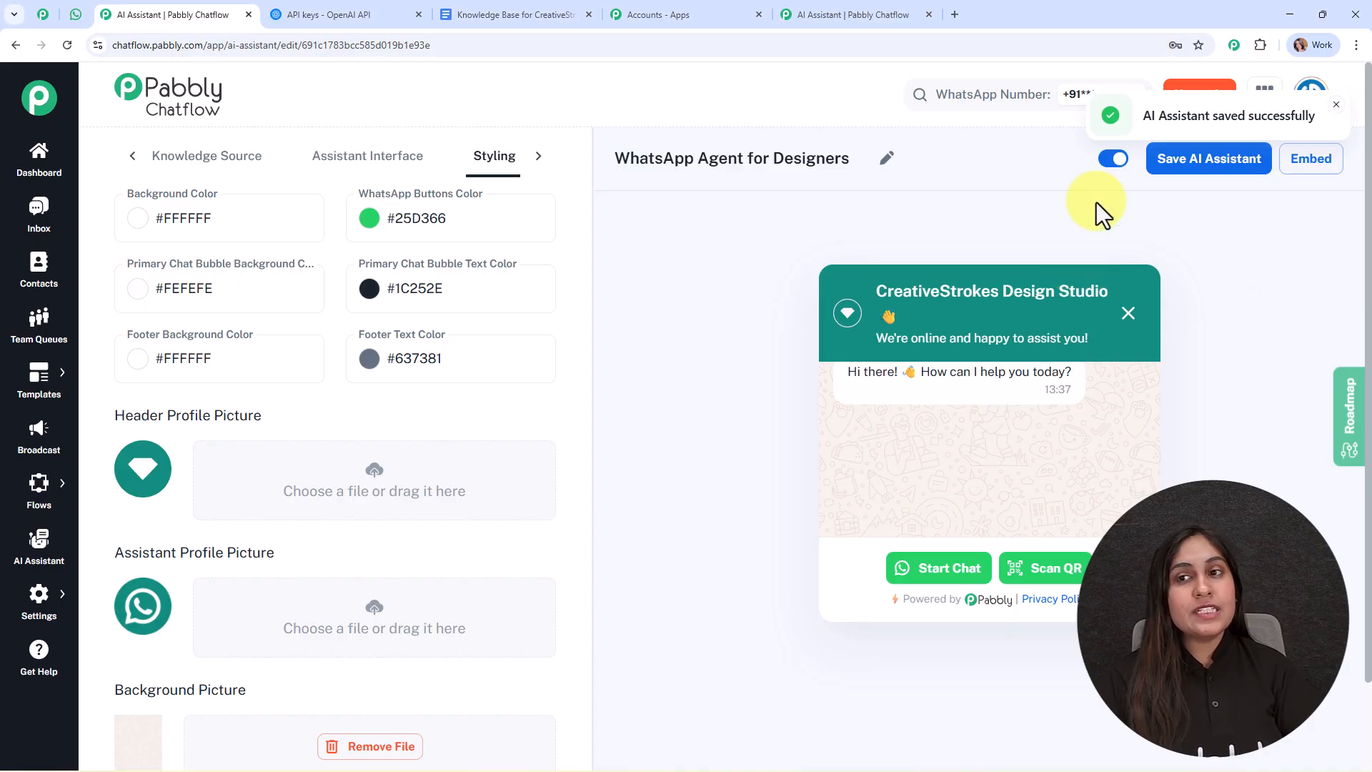
View the script for embedding the AI assistant on a website, and close it.
left_click(1290, 170)
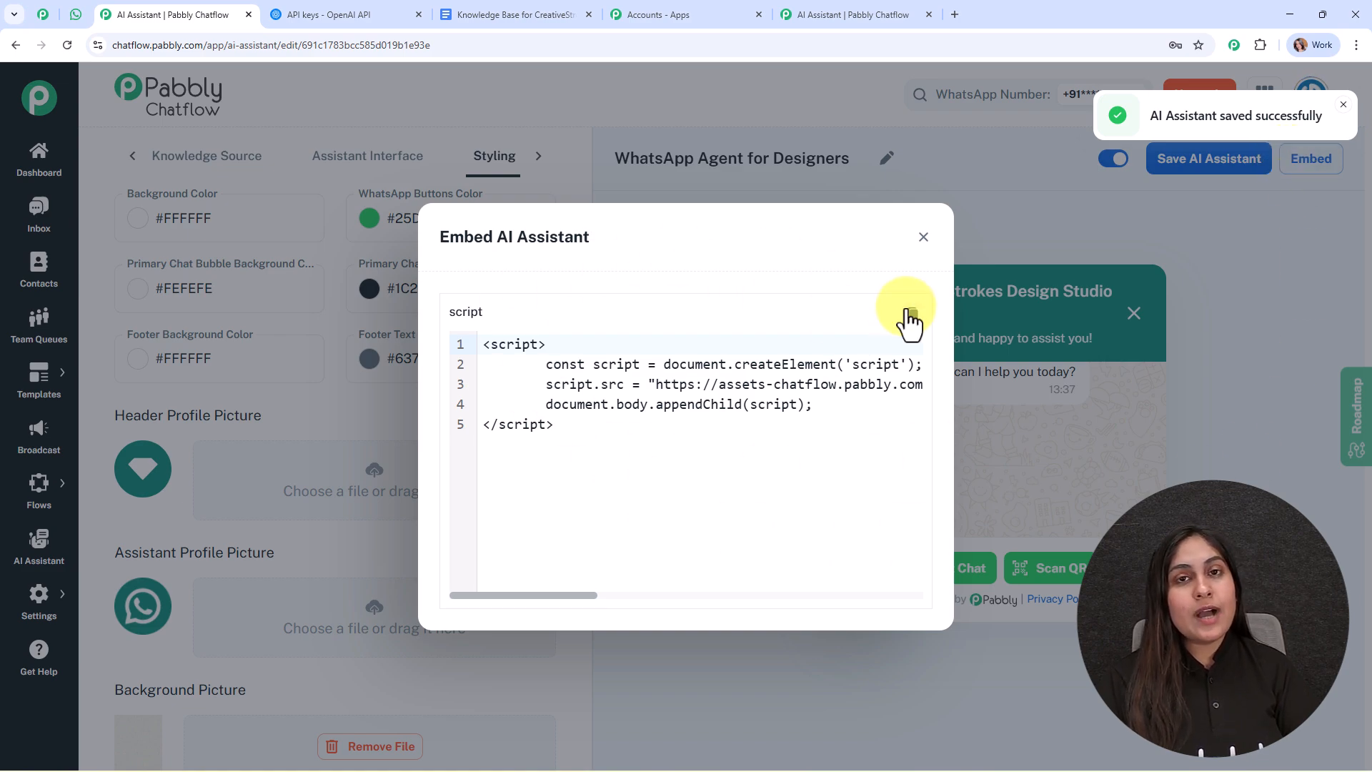
left_click(923, 240)
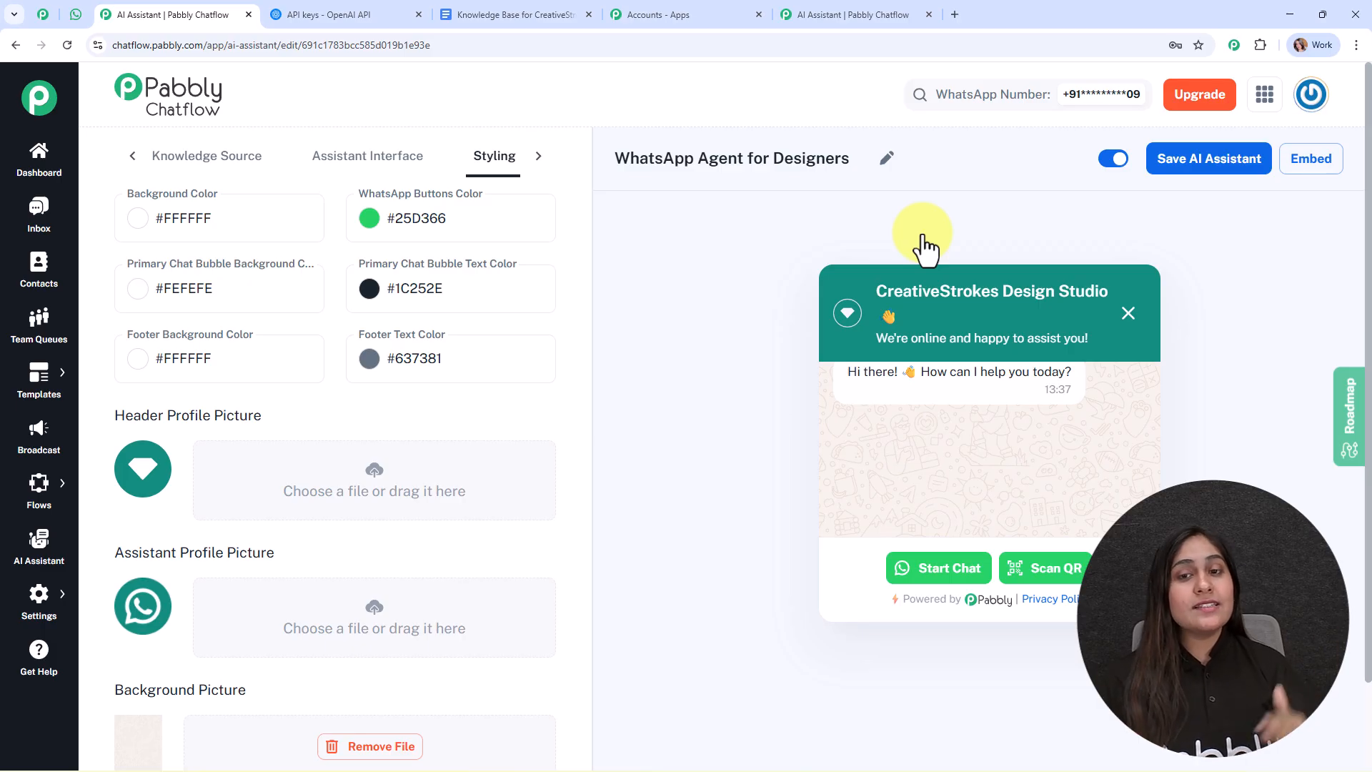
Open Inbox Settings in a new browser tab.
mouse_move(39, 599)
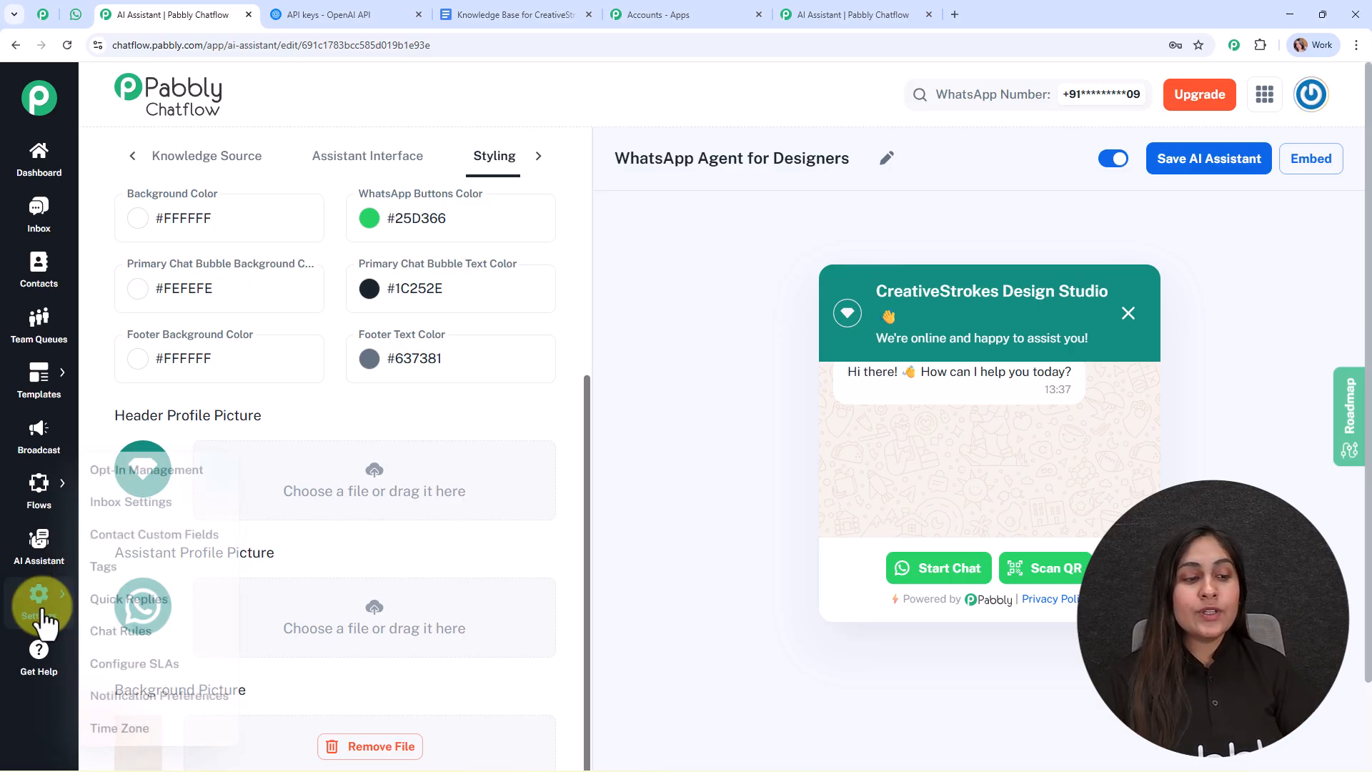
right_click(121, 498)
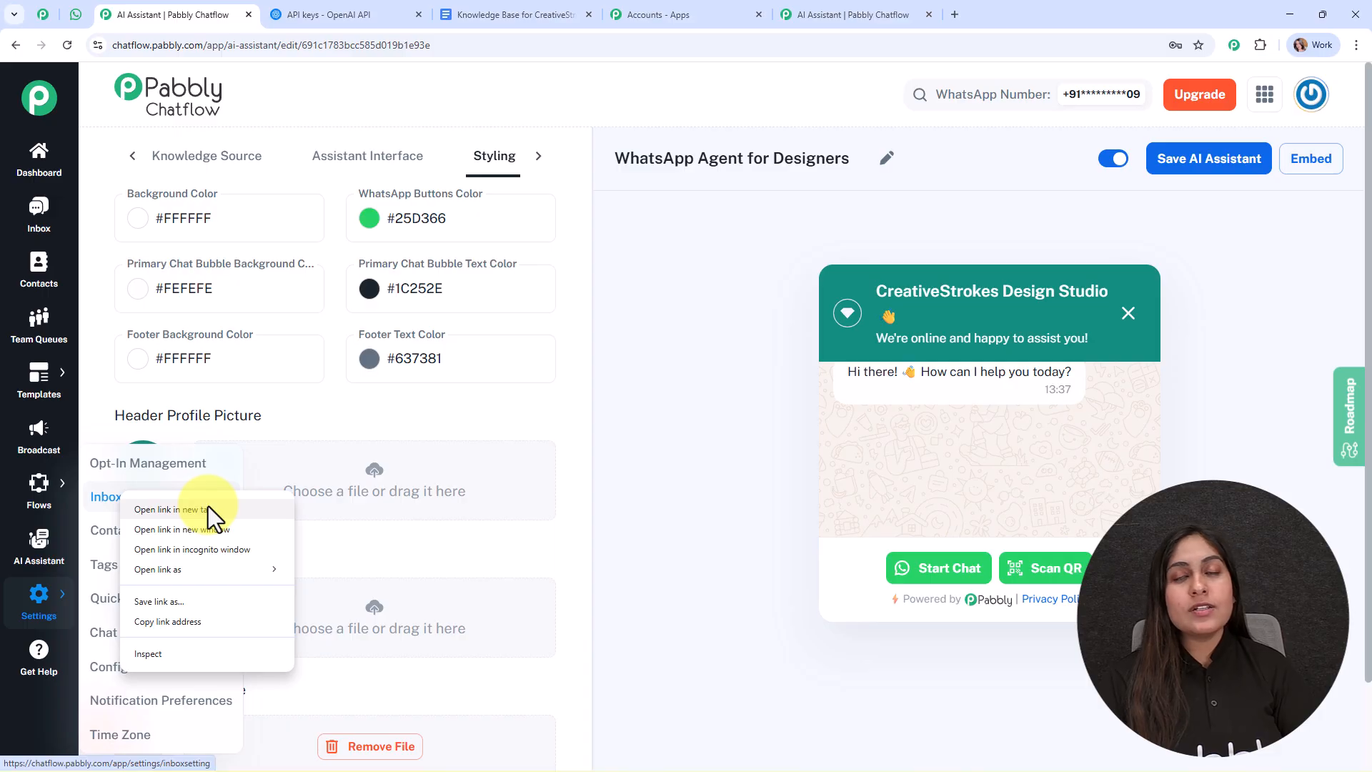
left_click(208, 507)
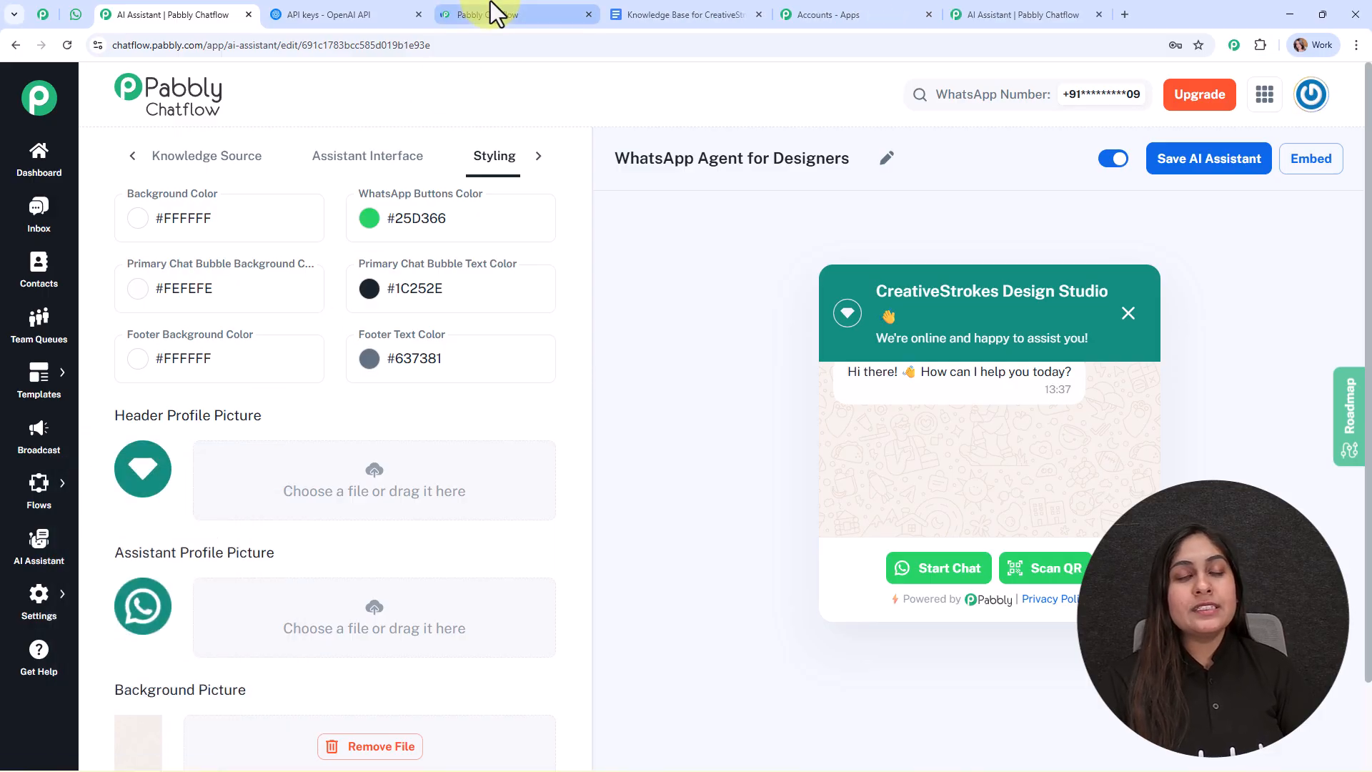
In the AI Auto-Reply Settings, assign WhatsApp Agent for Designers to the All Contact list and save the inbox settings.
left_click(491, 2)
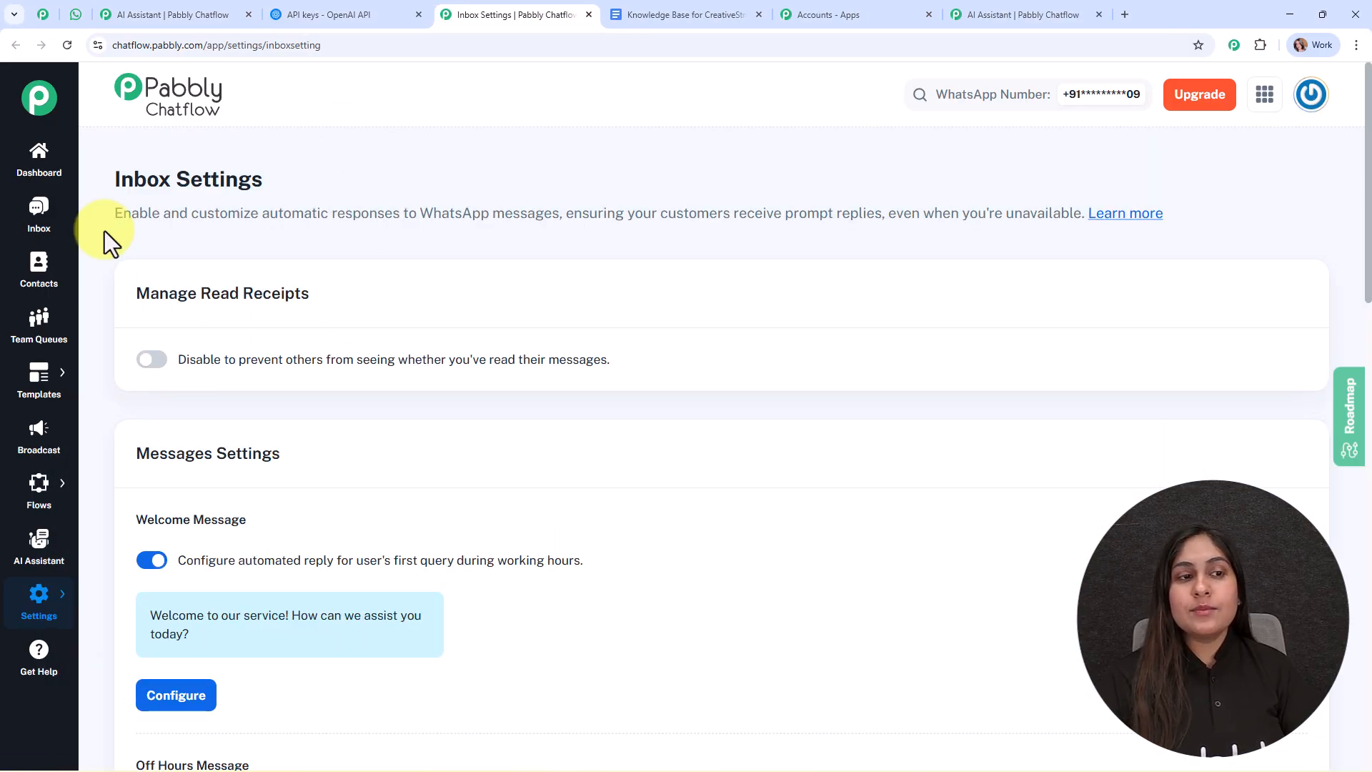
scroll(533, 443, "down", 13)
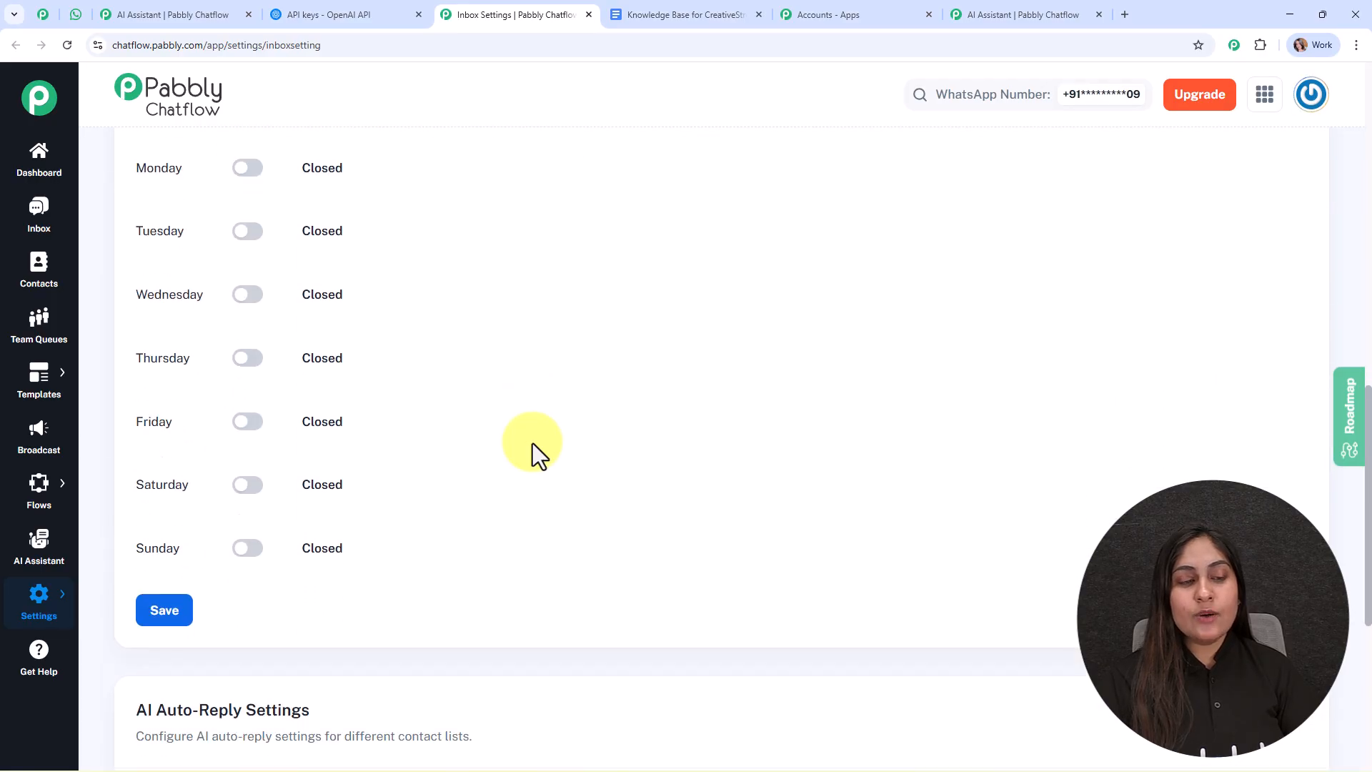
scroll(533, 443, "down", 5)
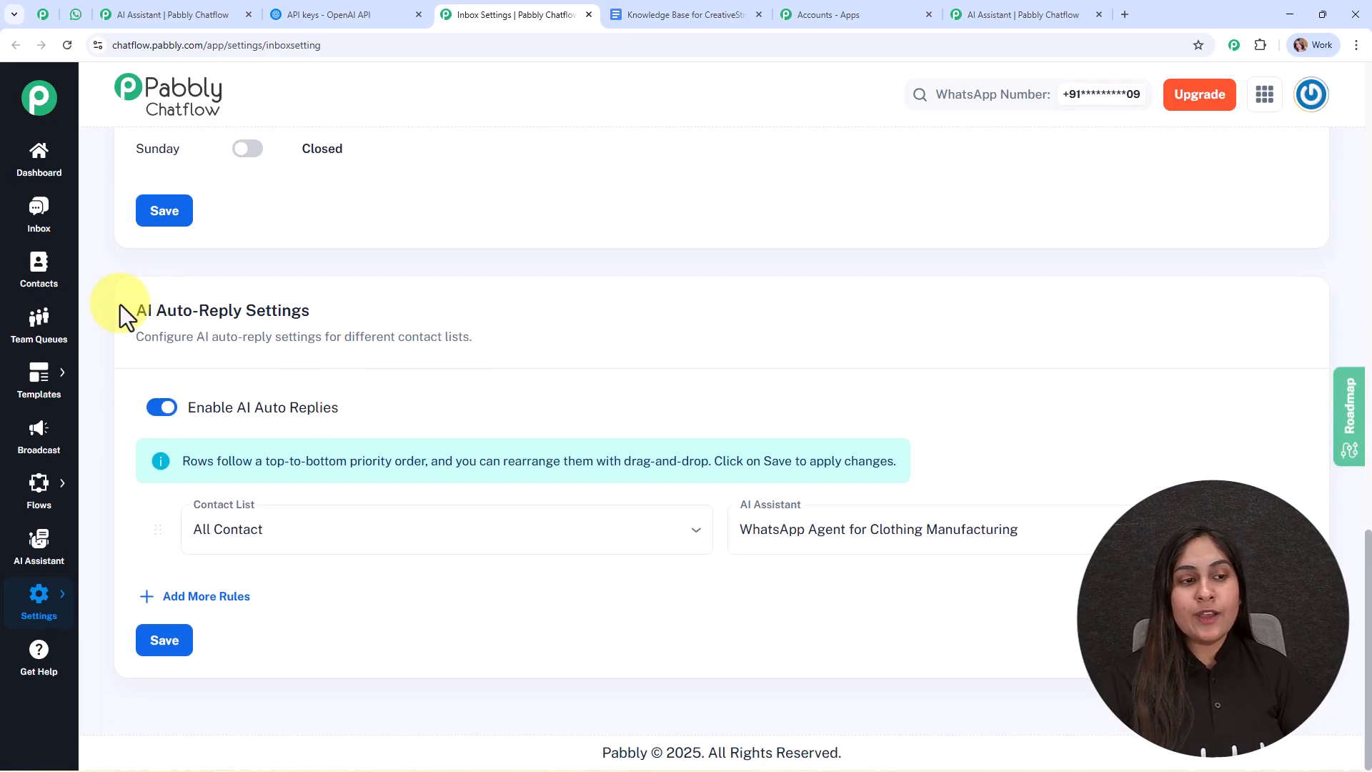
left_click_drag(120, 305, 371, 313)
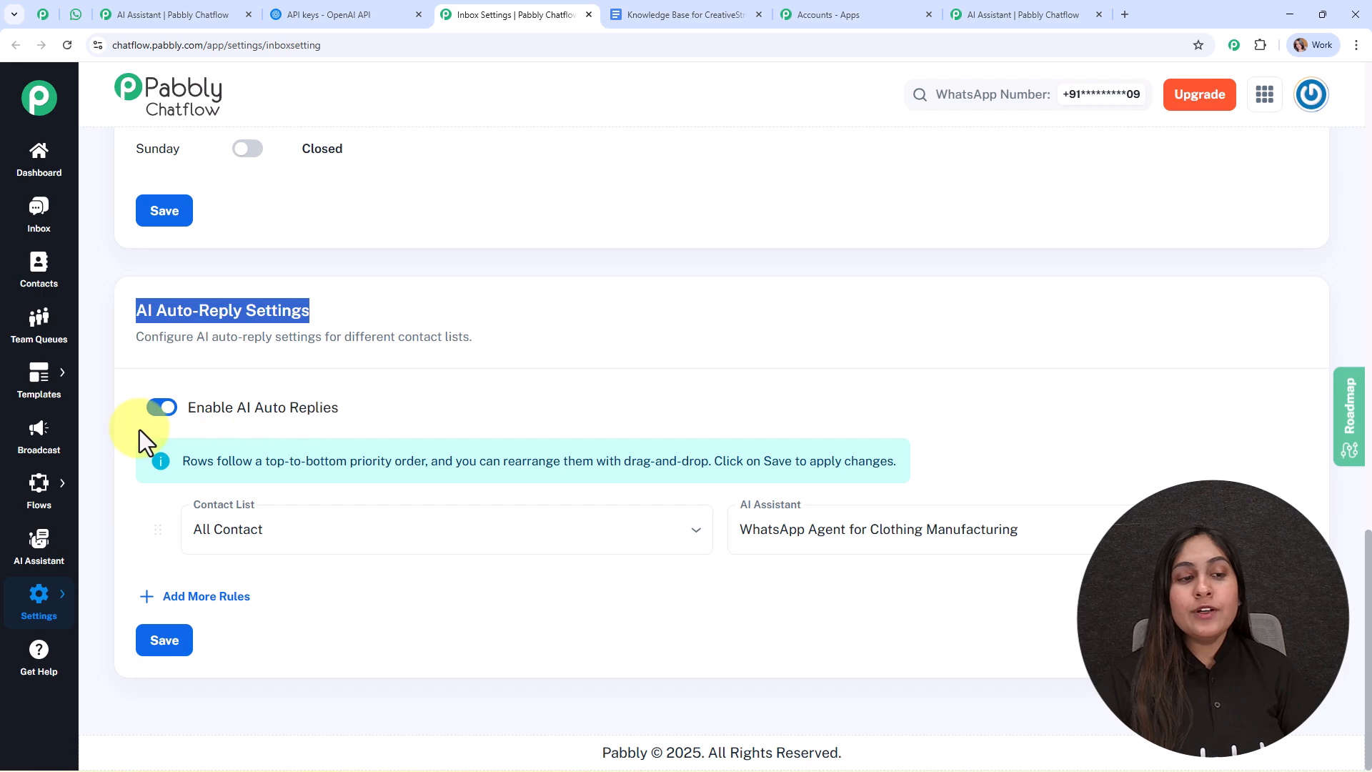
left_click(386, 544)
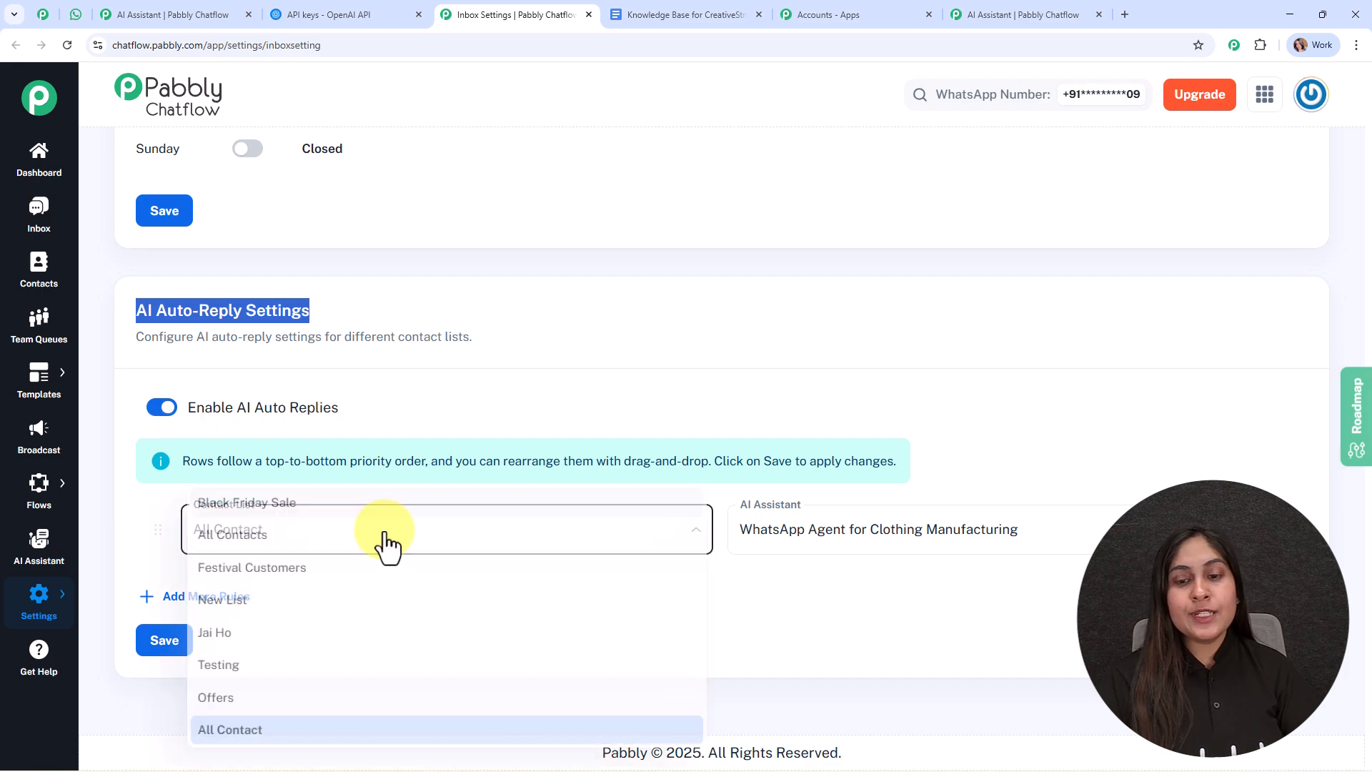
left_click(764, 606)
left_click(865, 536)
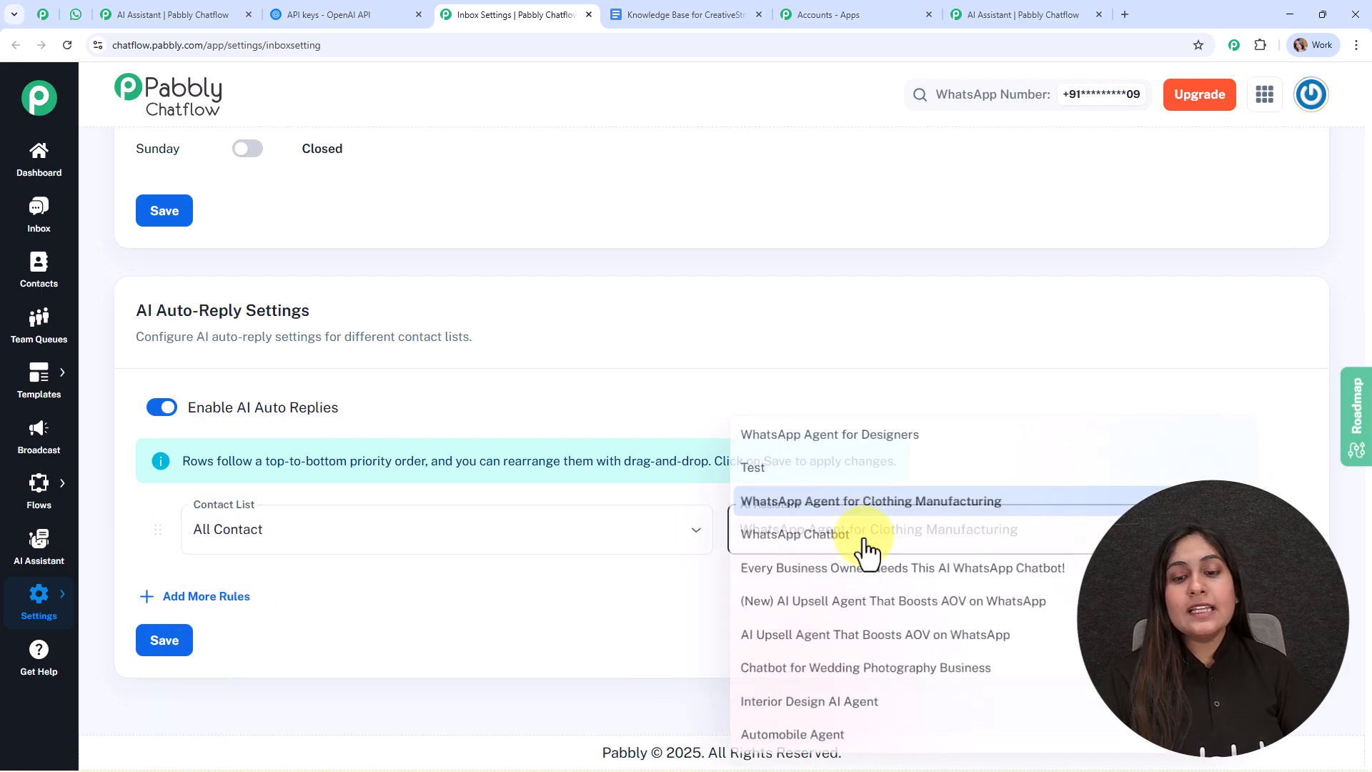
left_click(846, 434)
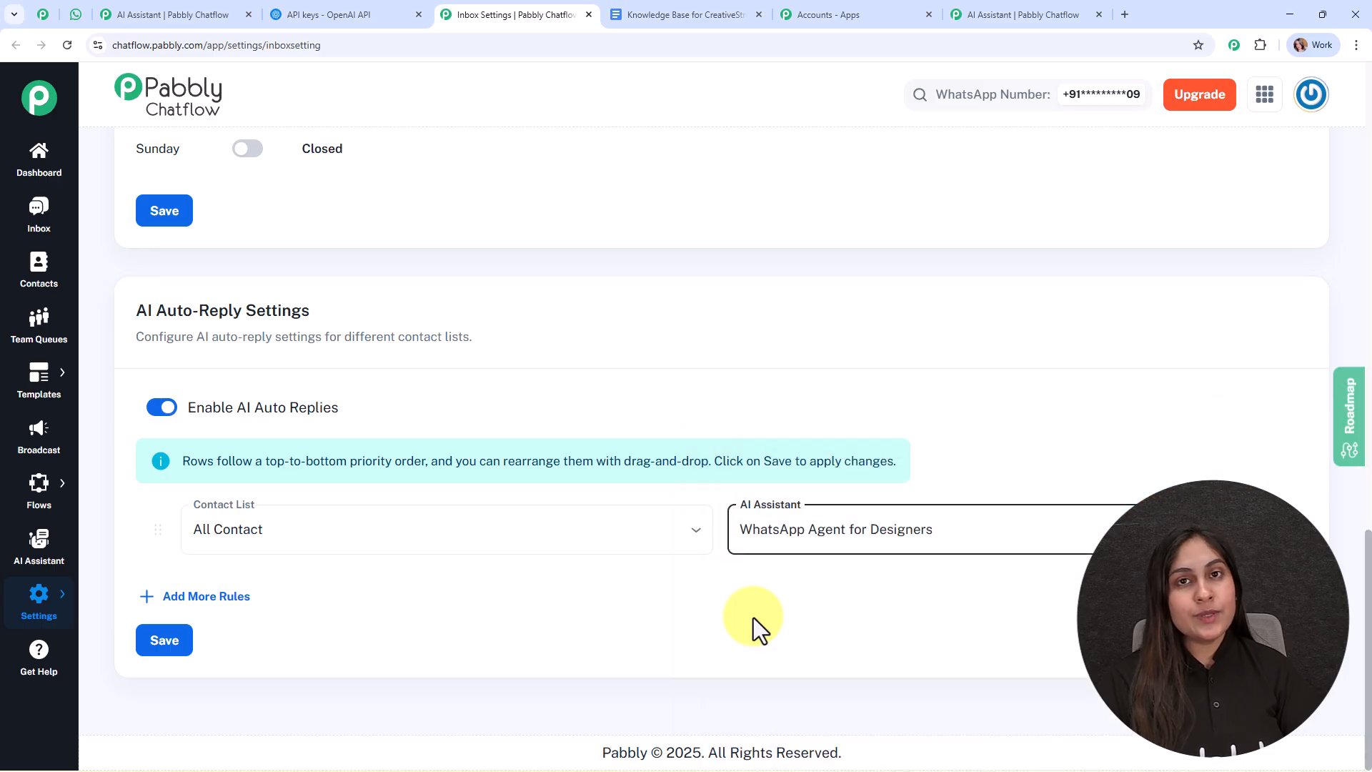
left_click(159, 641)
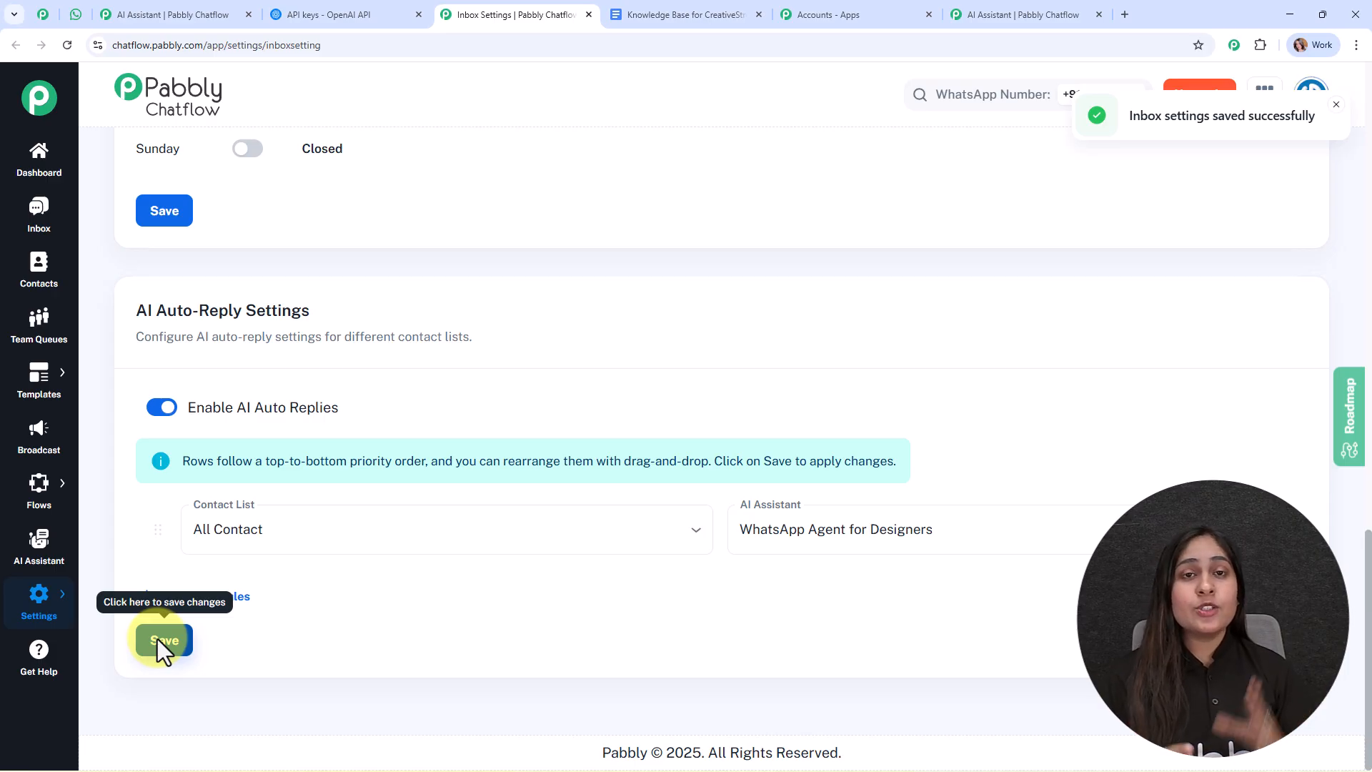
View the second conversation in the Inbox and its assigned AI assistant, and return to the AI assistant's styling page.
left_click(37, 211)
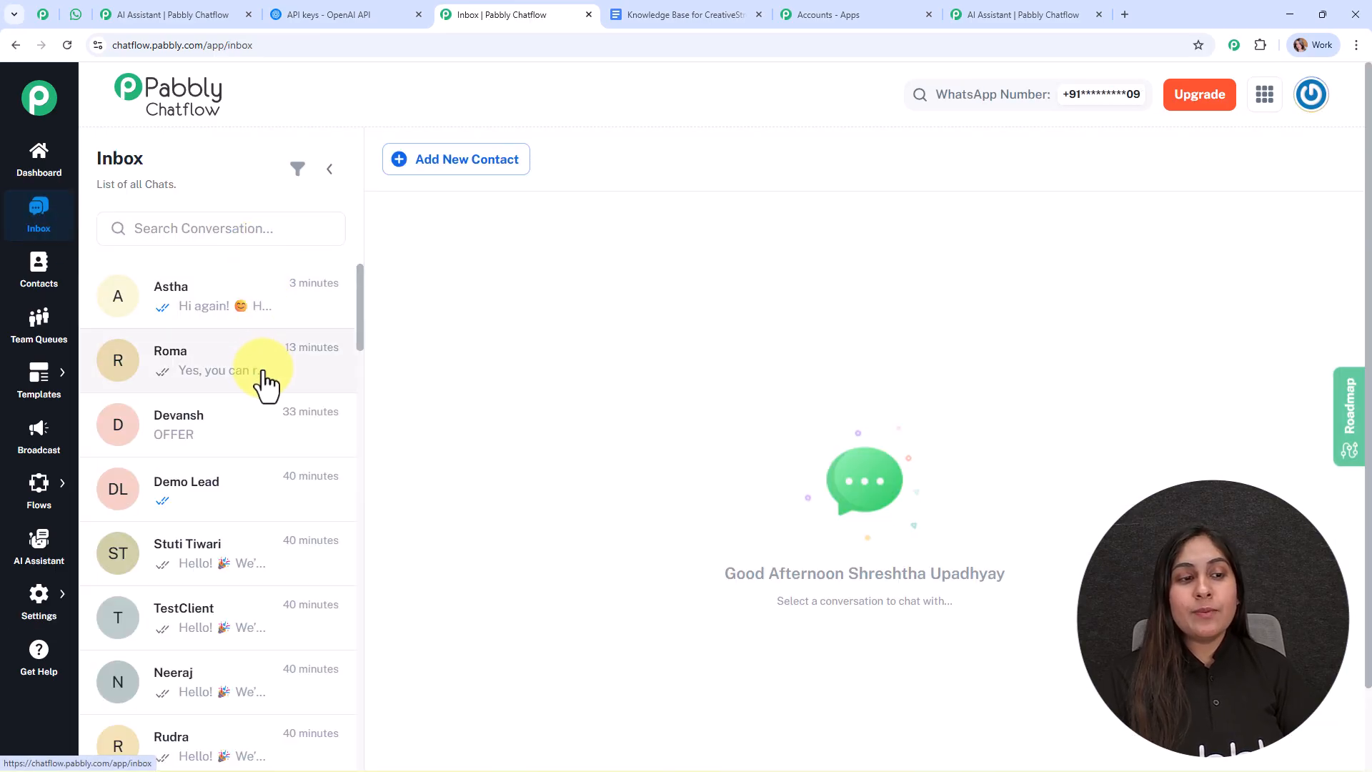
left_click(263, 371)
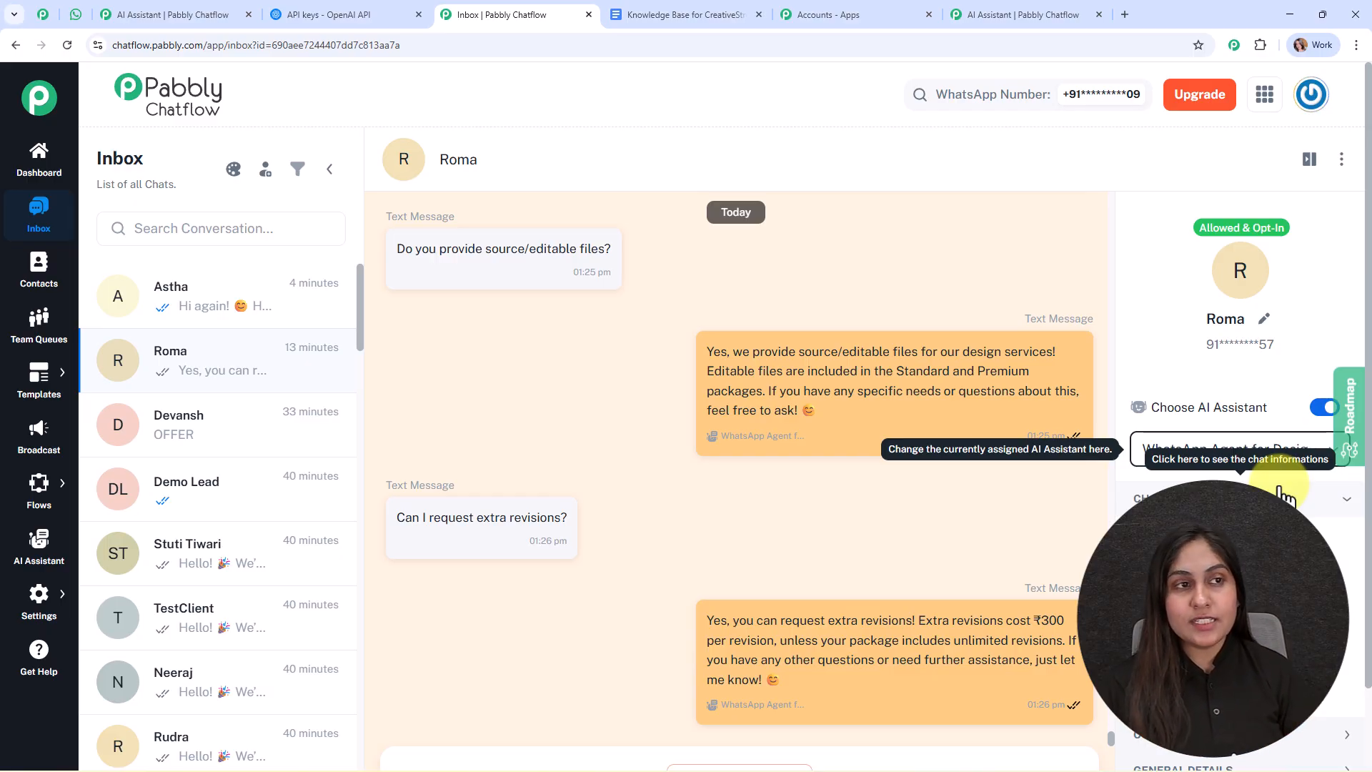
left_click(187, 15)
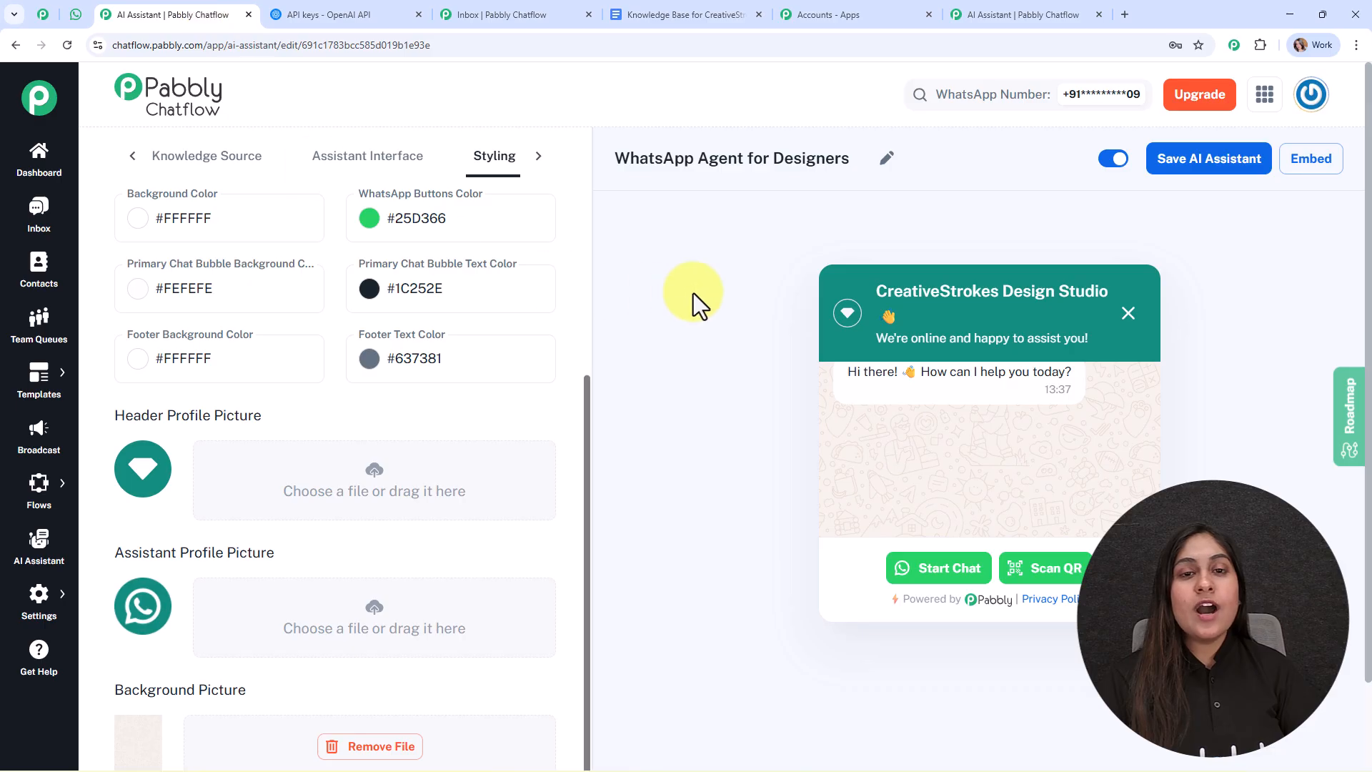